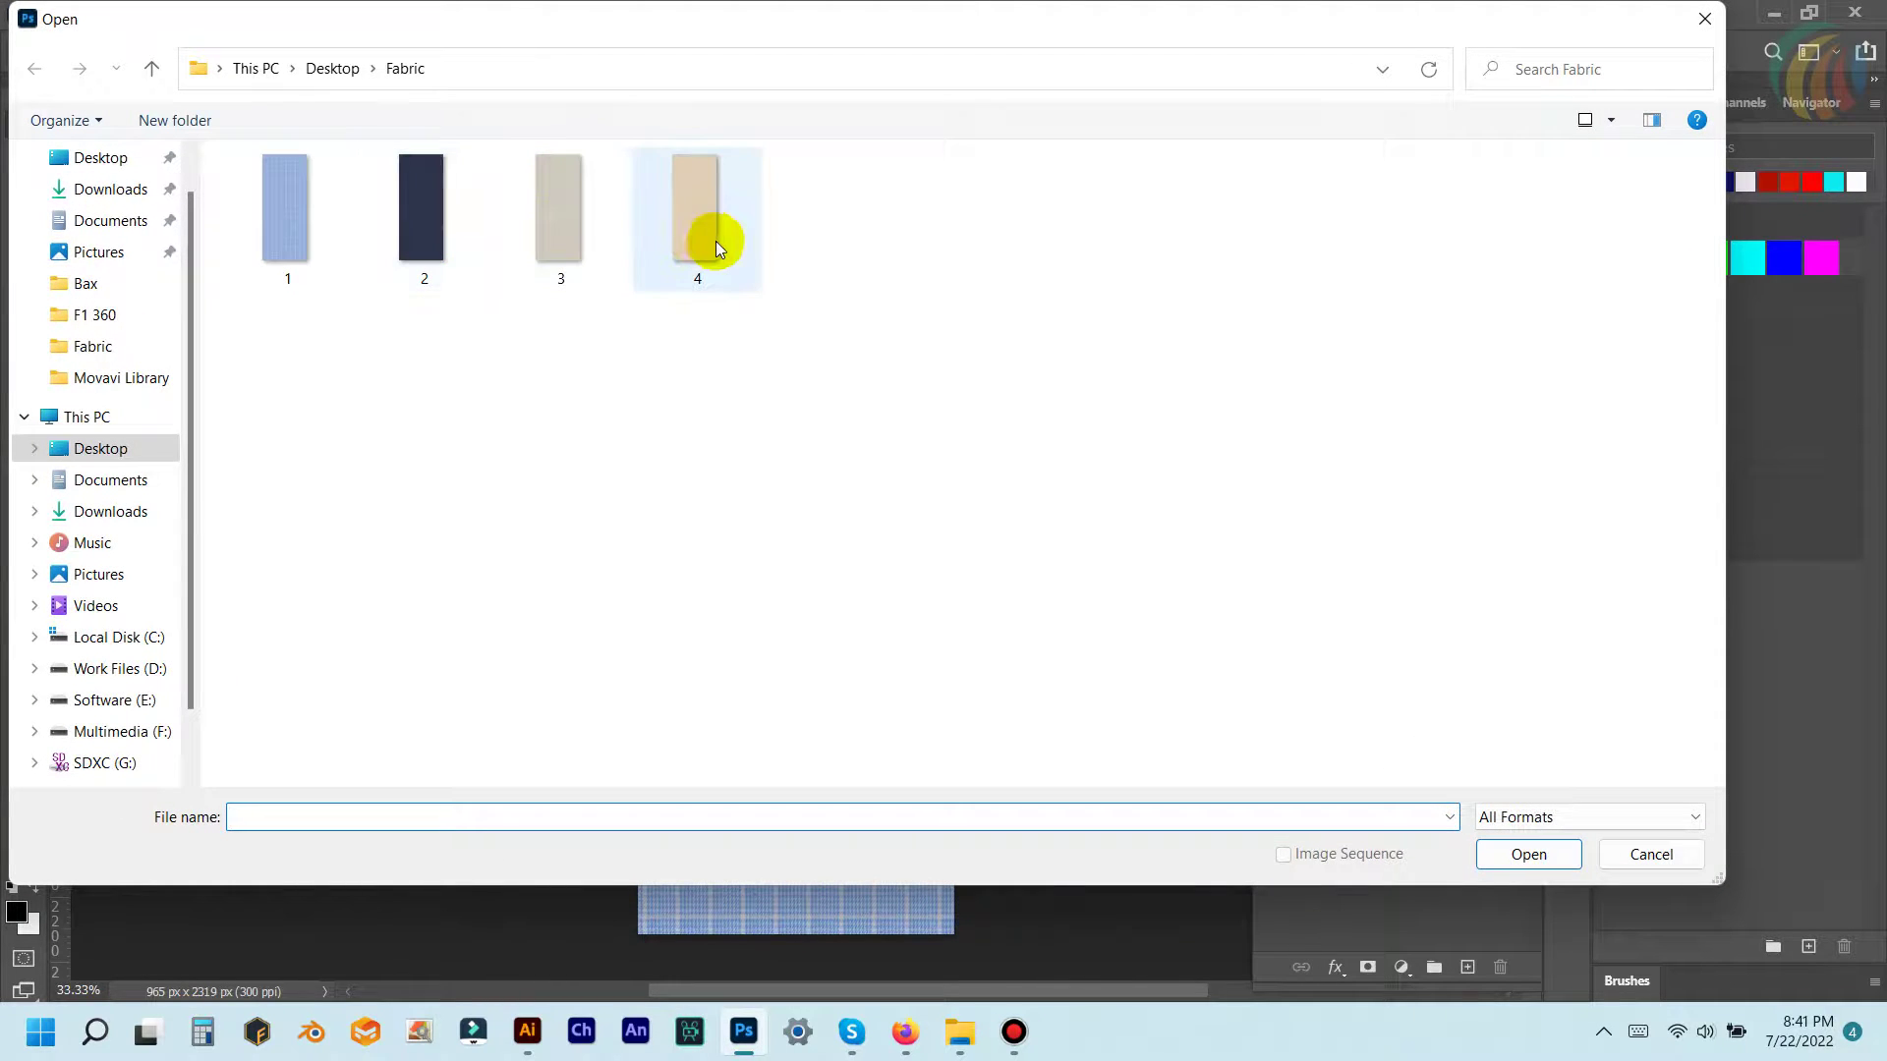
- Open the fabric image 2.png, copy the whole swatch and paste it into Rectangle 1.psb
double_click(419, 238)
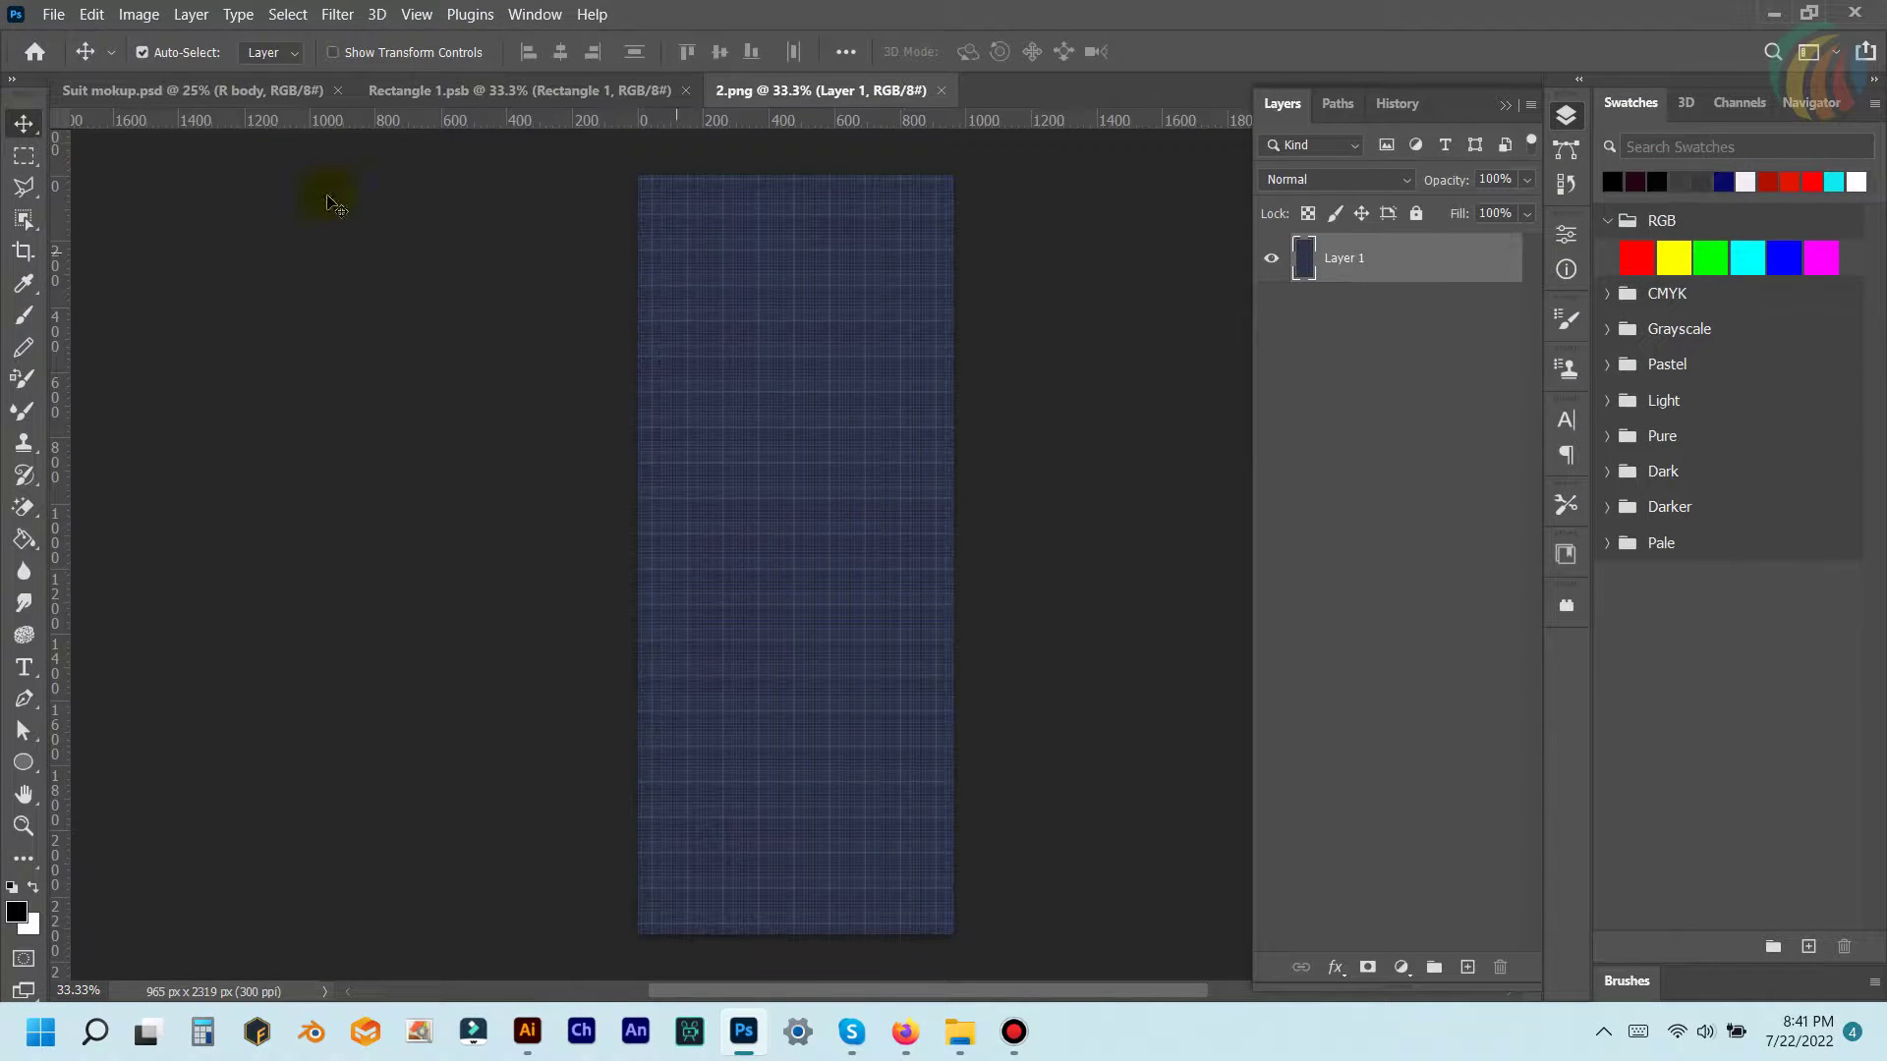
click(25, 157)
drag(558, 144, 1095, 675)
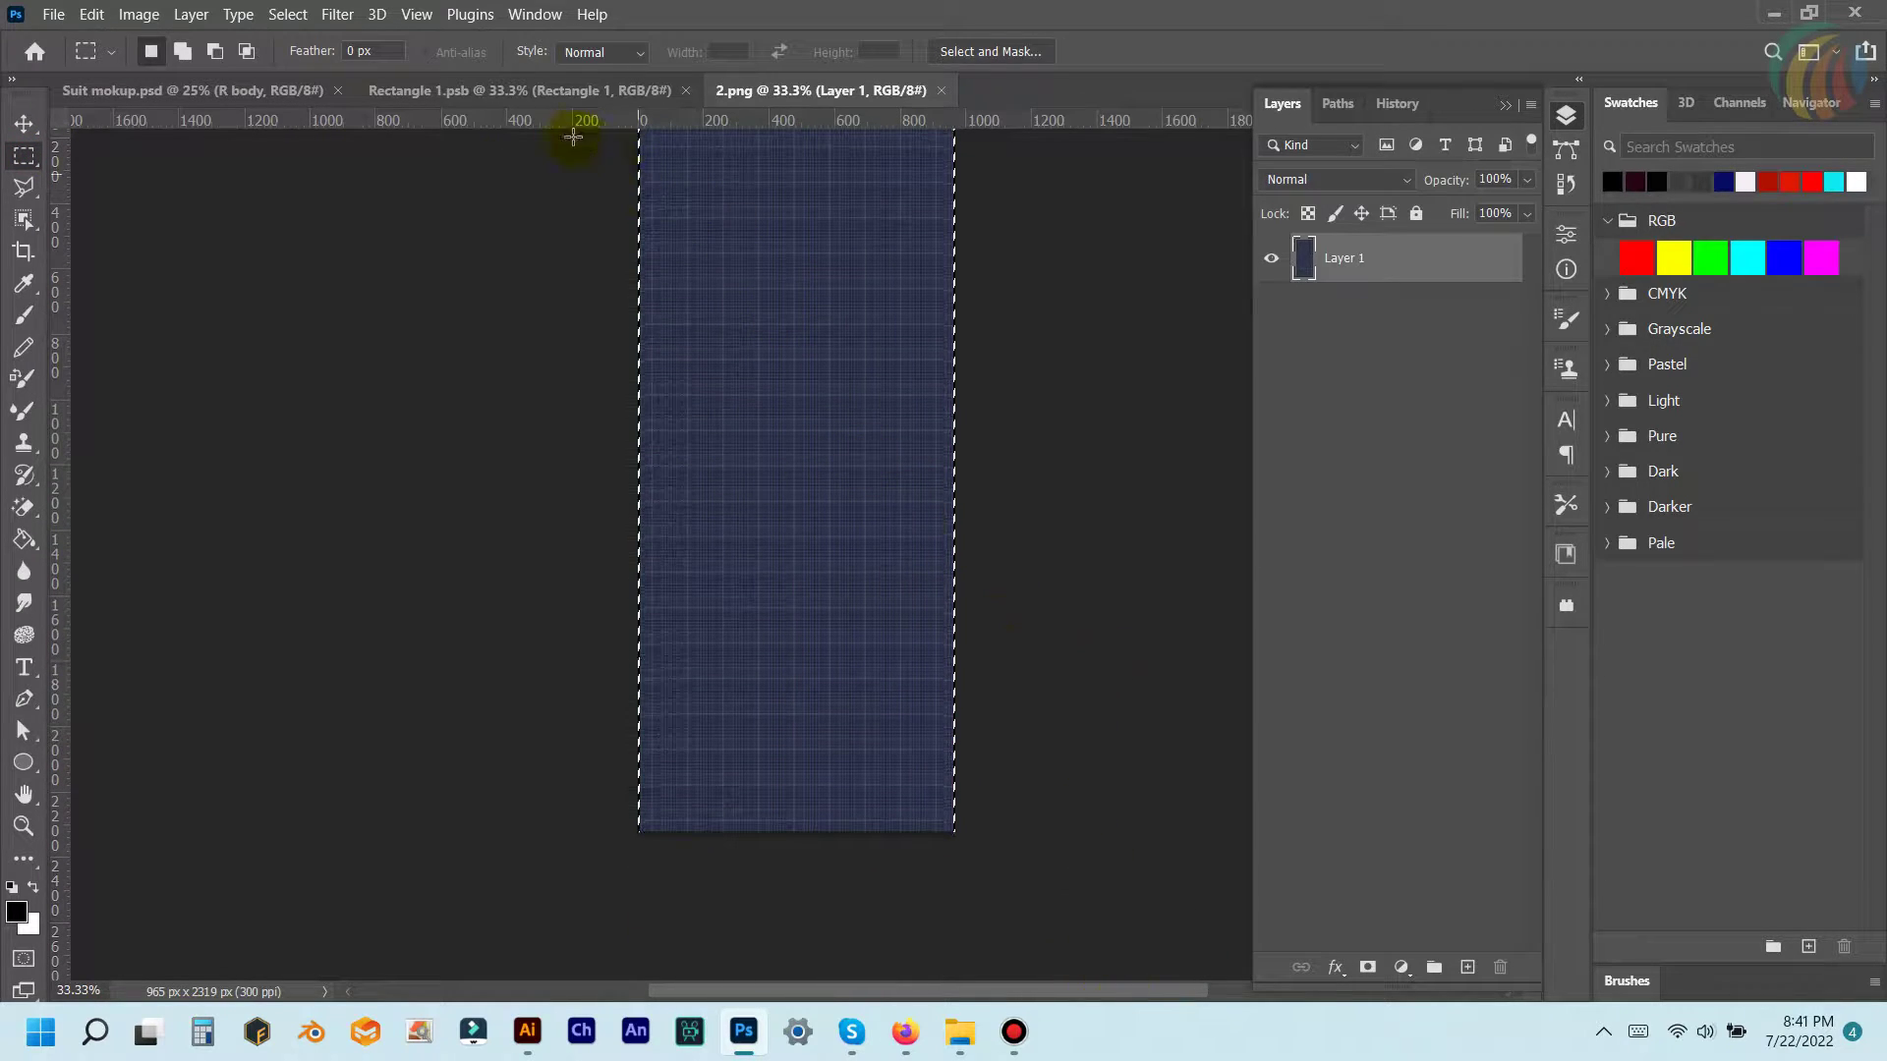
key(ctrl+c)
click(528, 91)
key(ctrl+v)
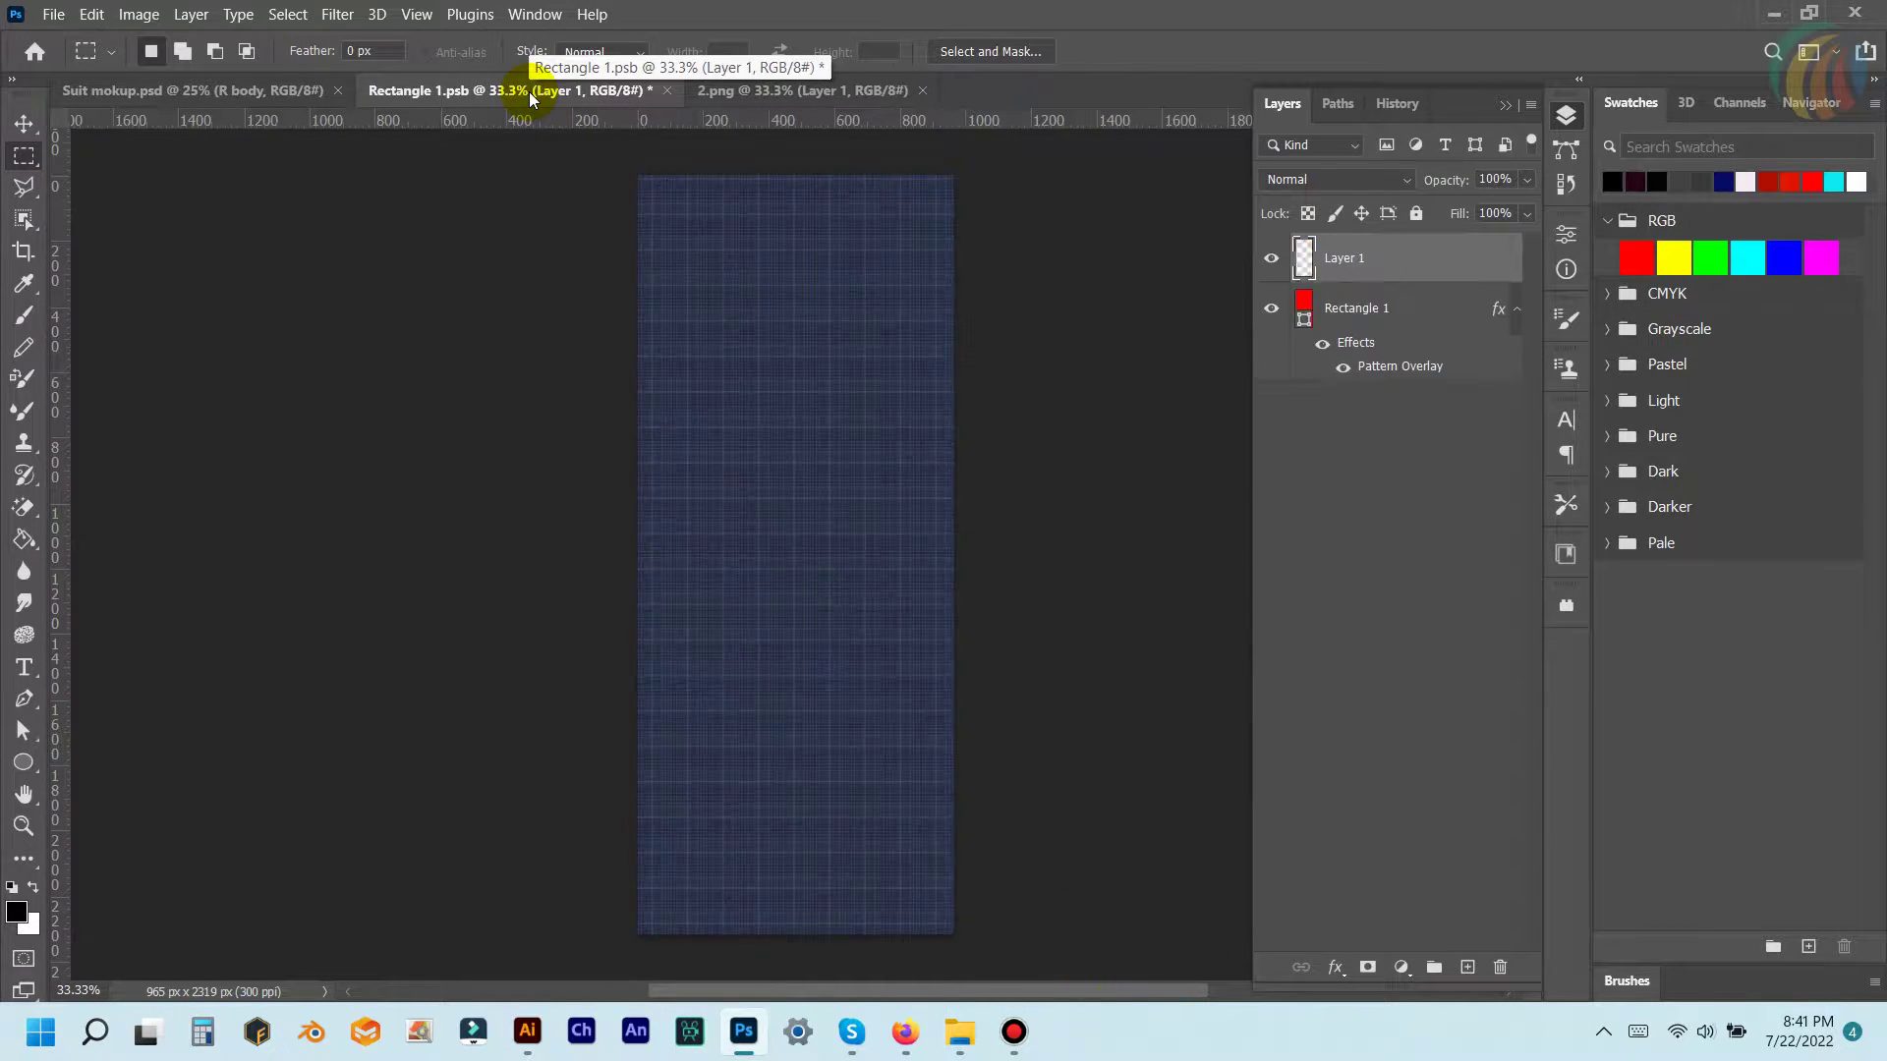
- Save and close Rectangle 1.psb, and return to Suit mokup.psd to apply the dark blue fabric
click(665, 93)
click(866, 403)
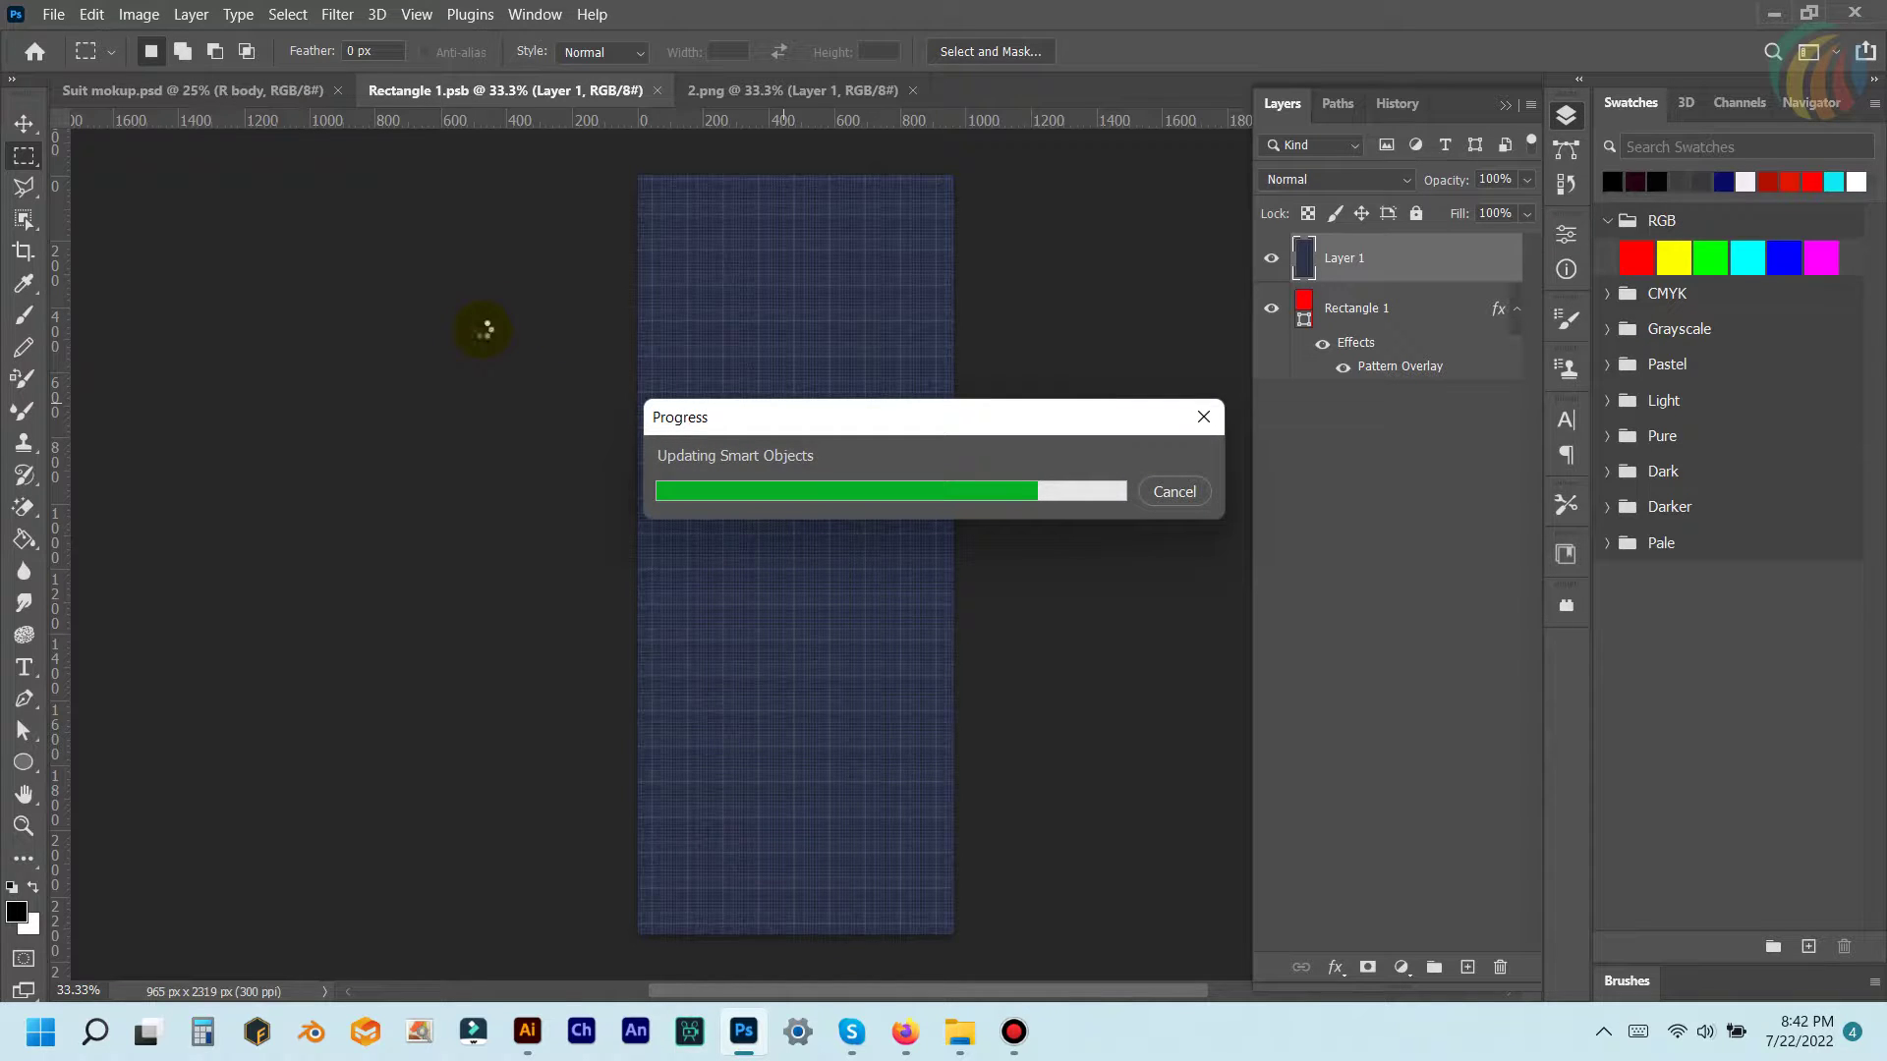
key(ctrl+w)
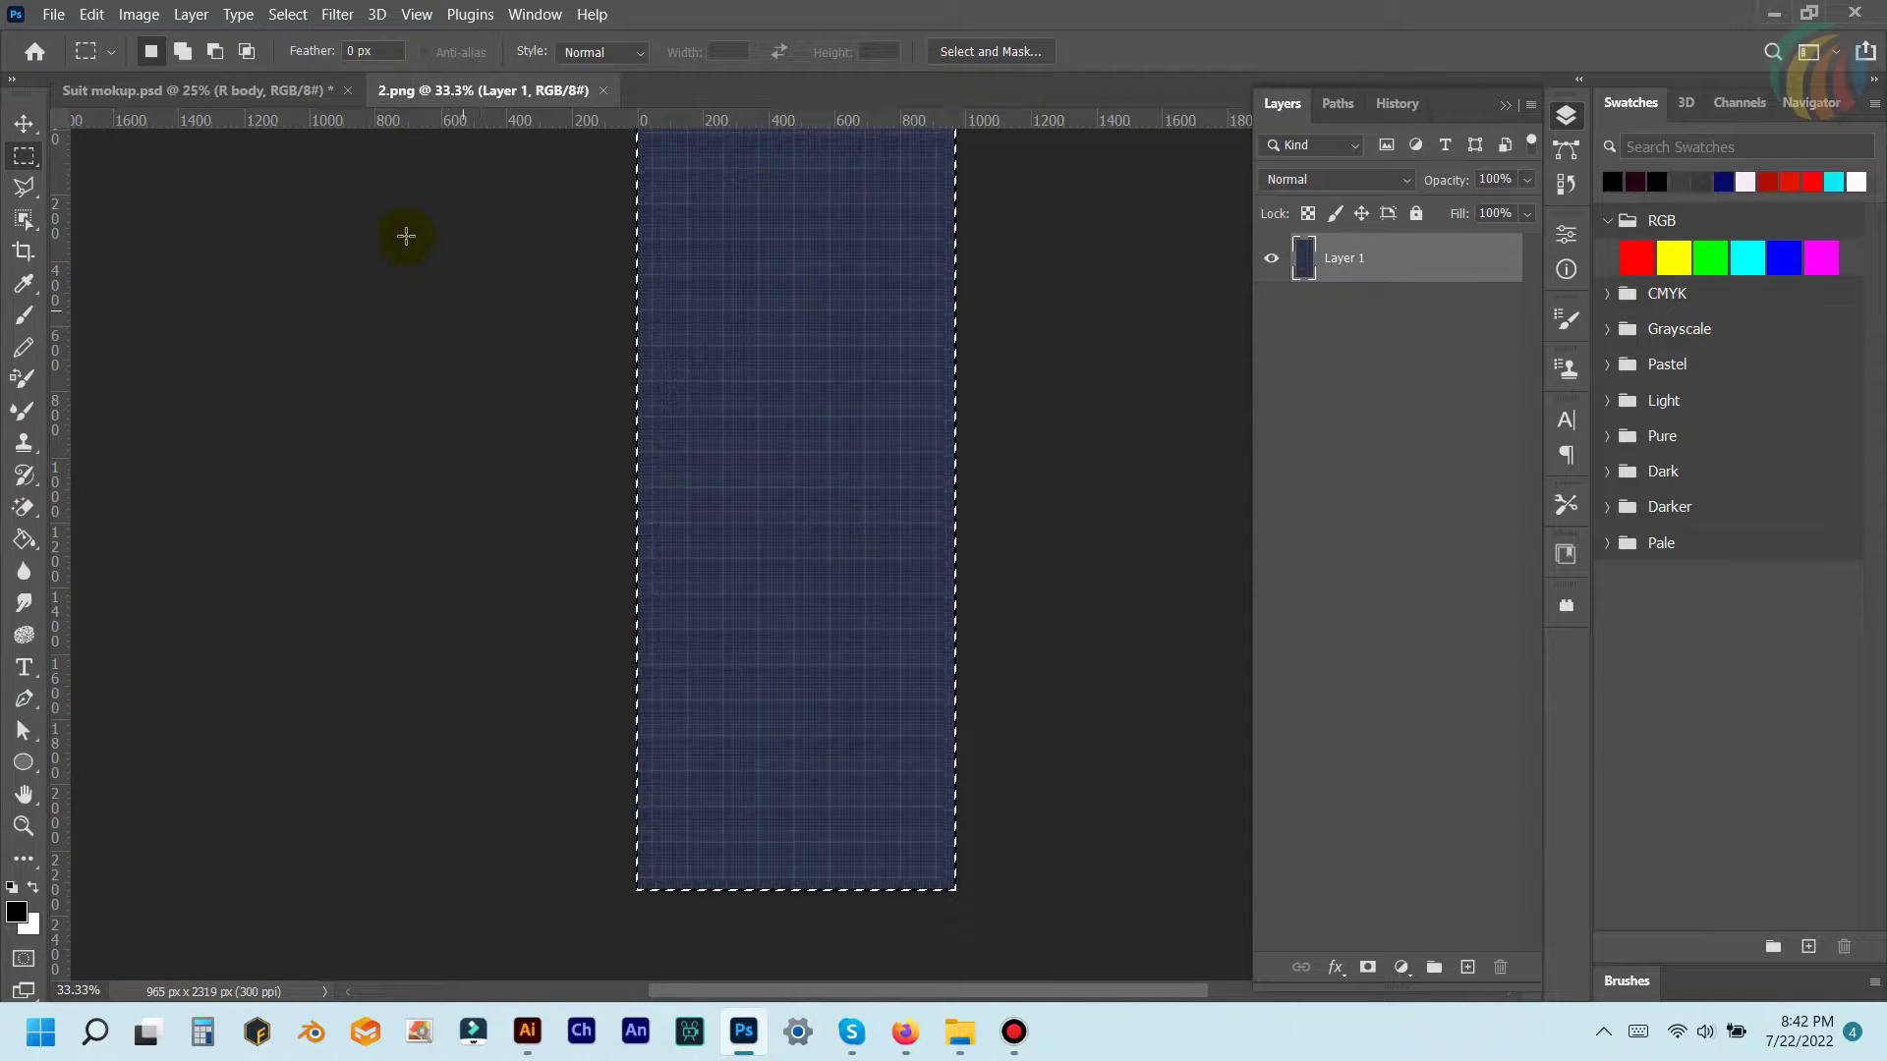
click(275, 92)
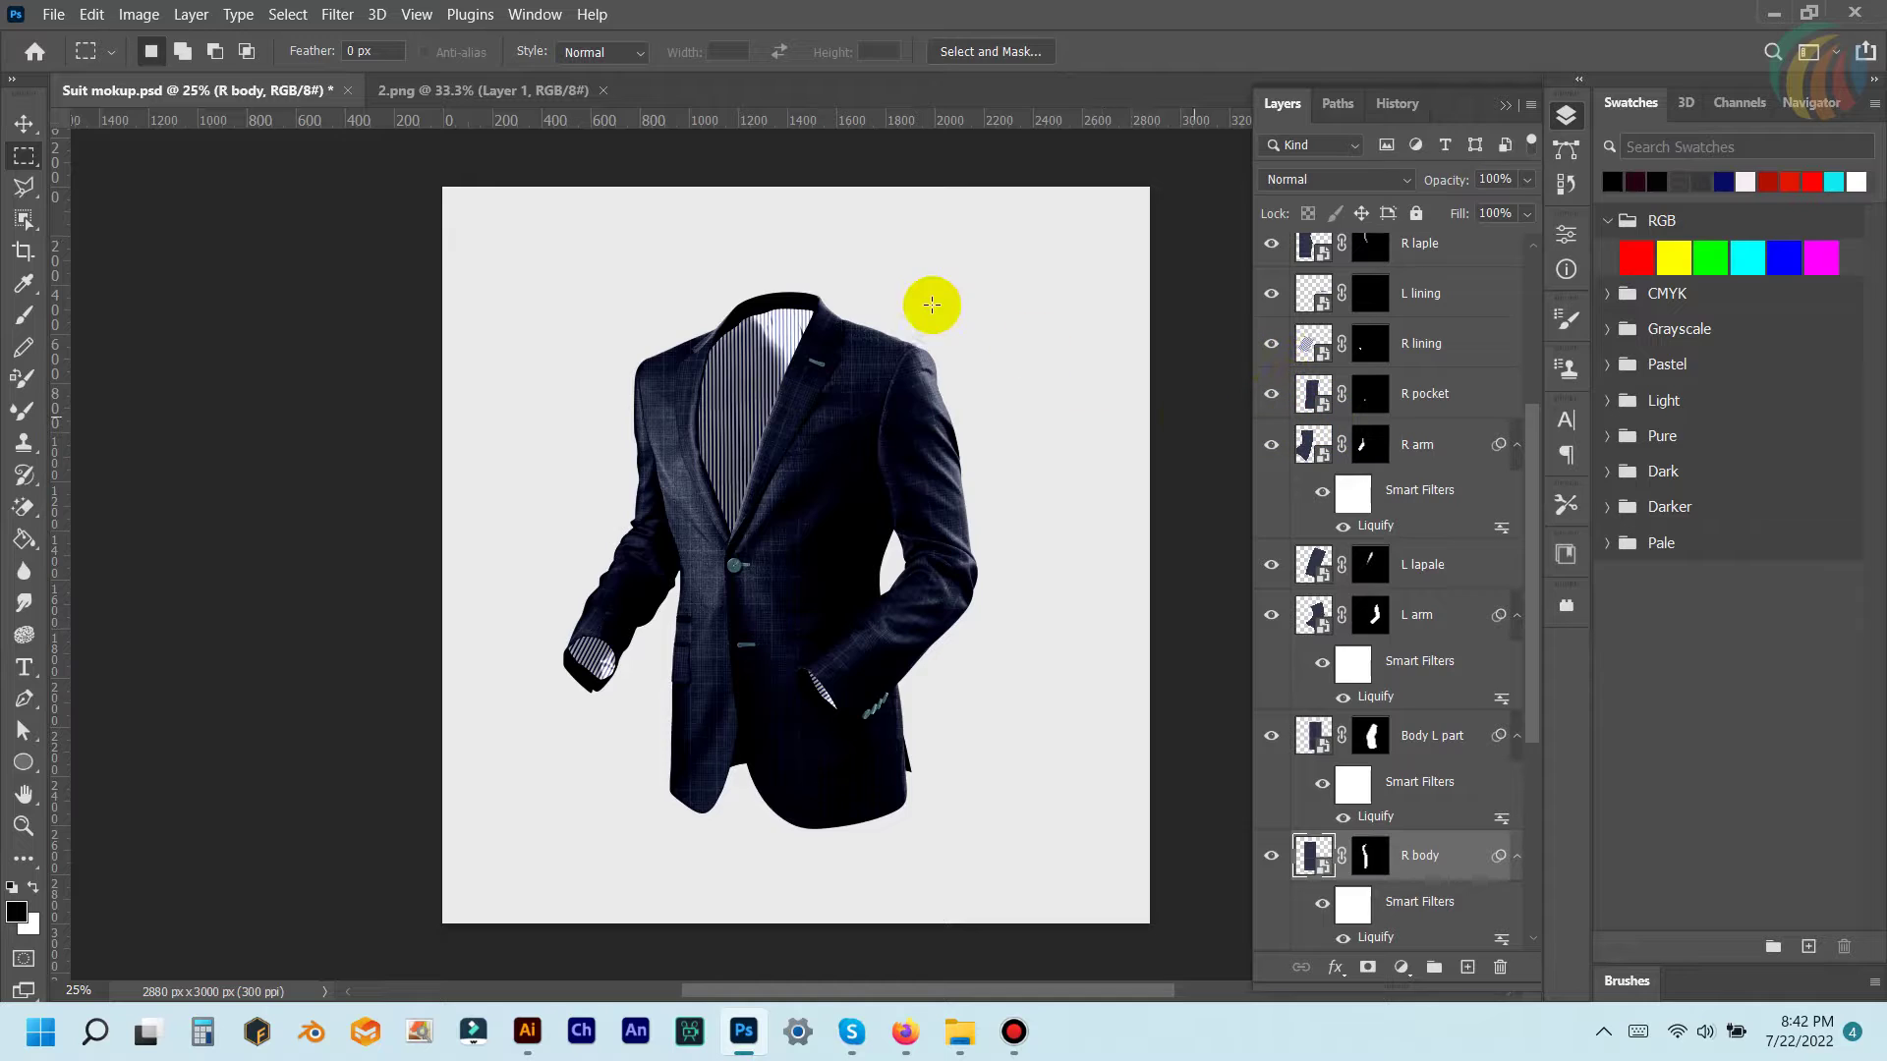
- Open the R body smart object's contents and paste the entire 3.png fabric swatch into them
double_click(1313, 855)
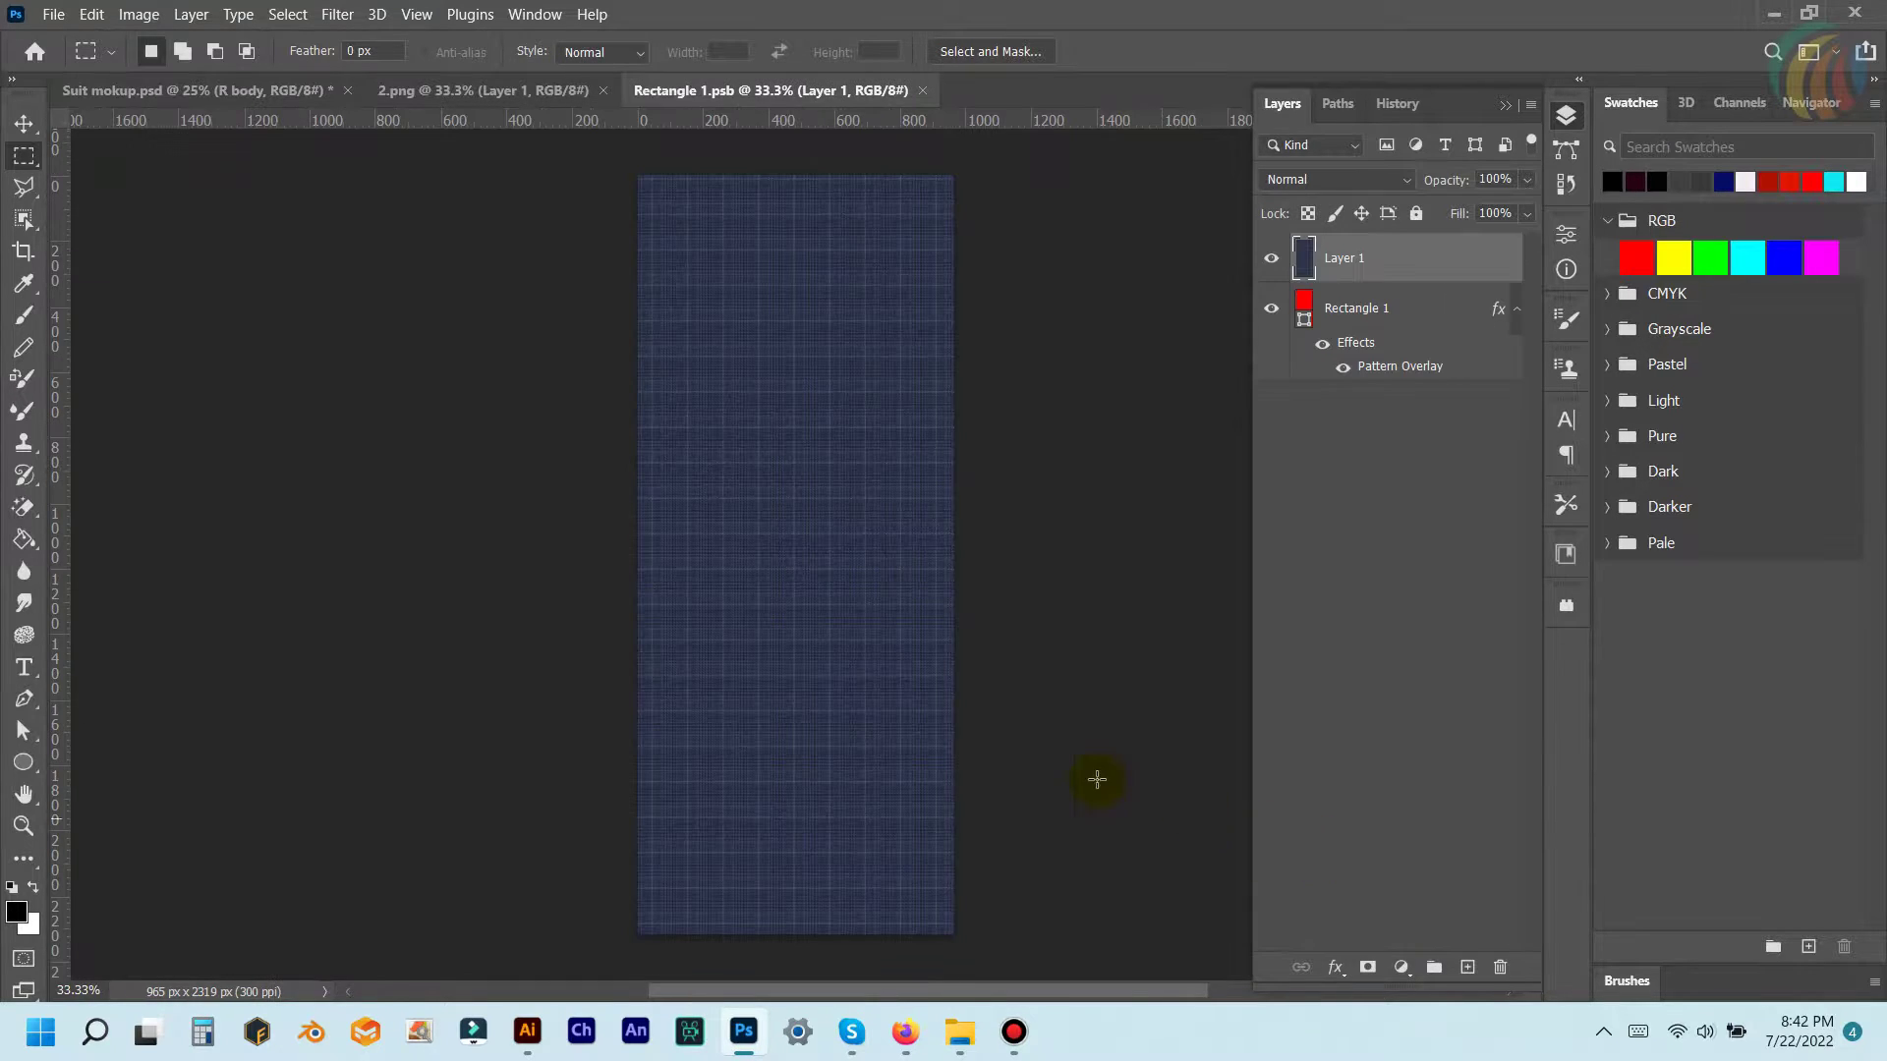
click(56, 15)
click(73, 60)
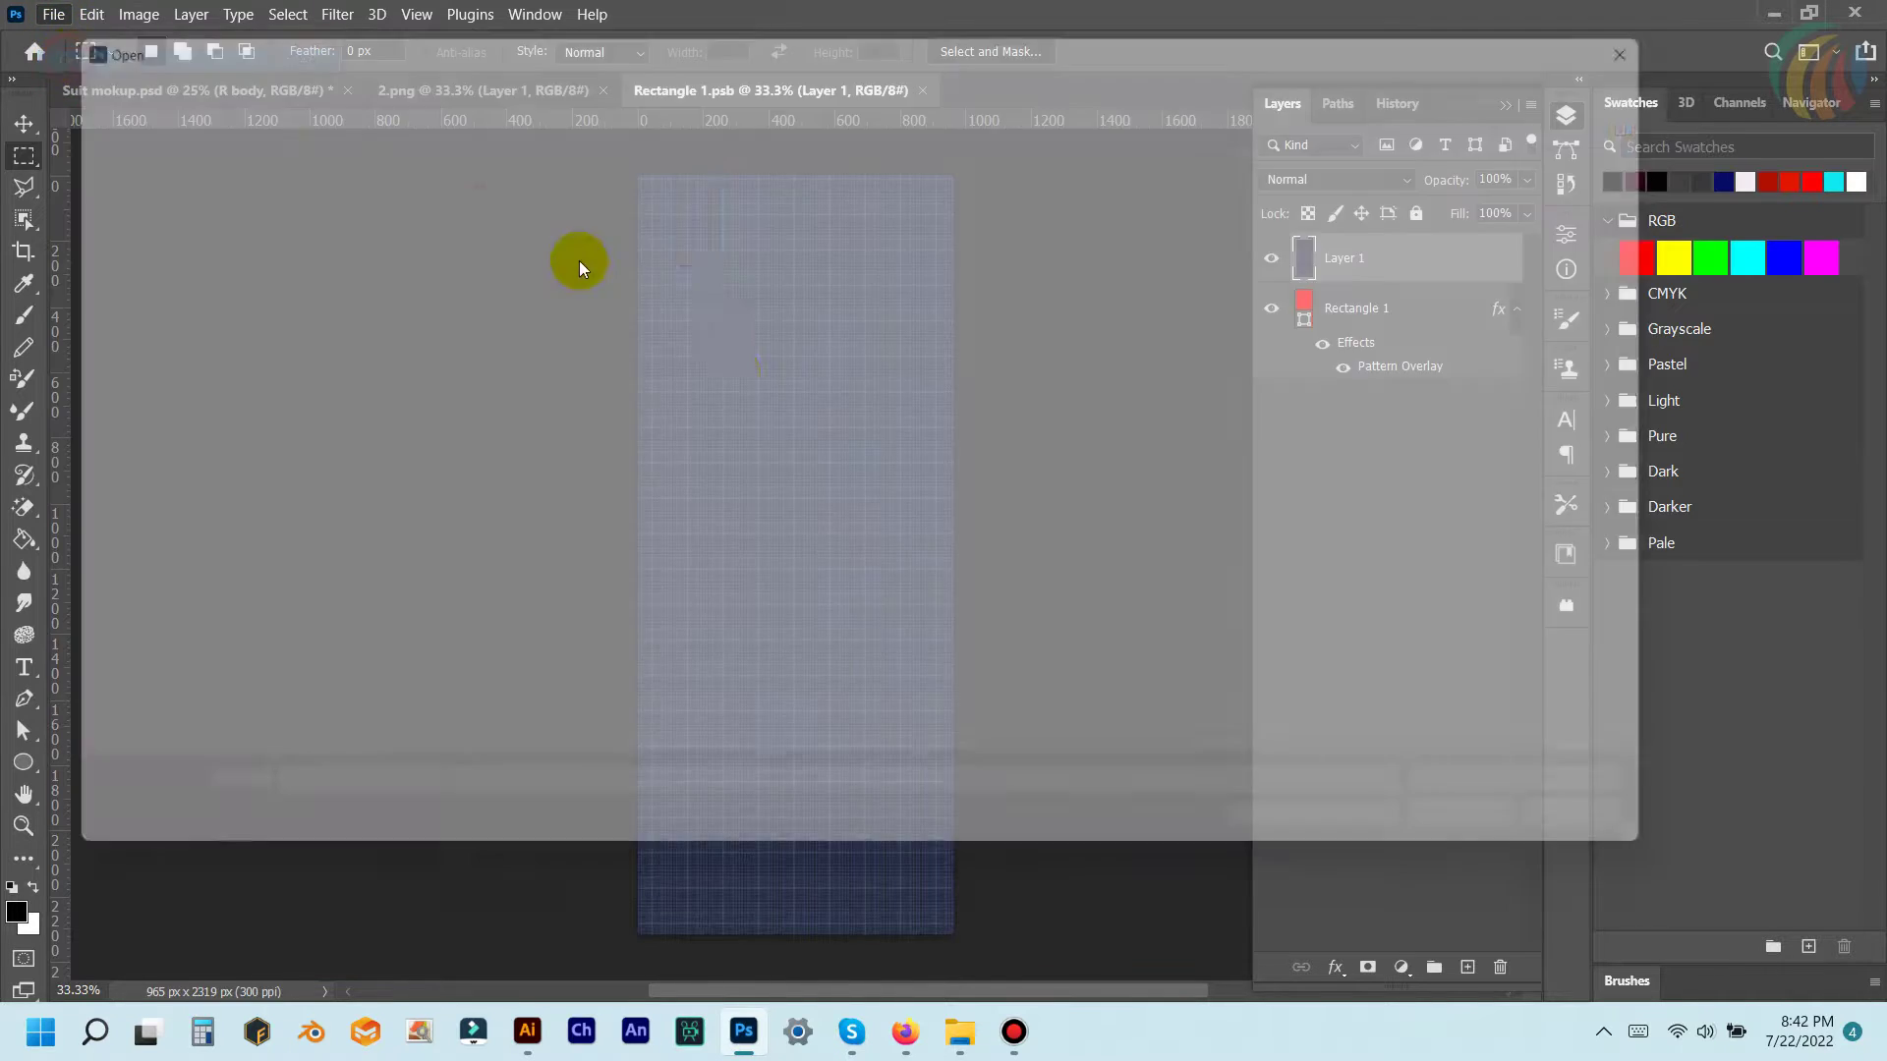
double_click(563, 254)
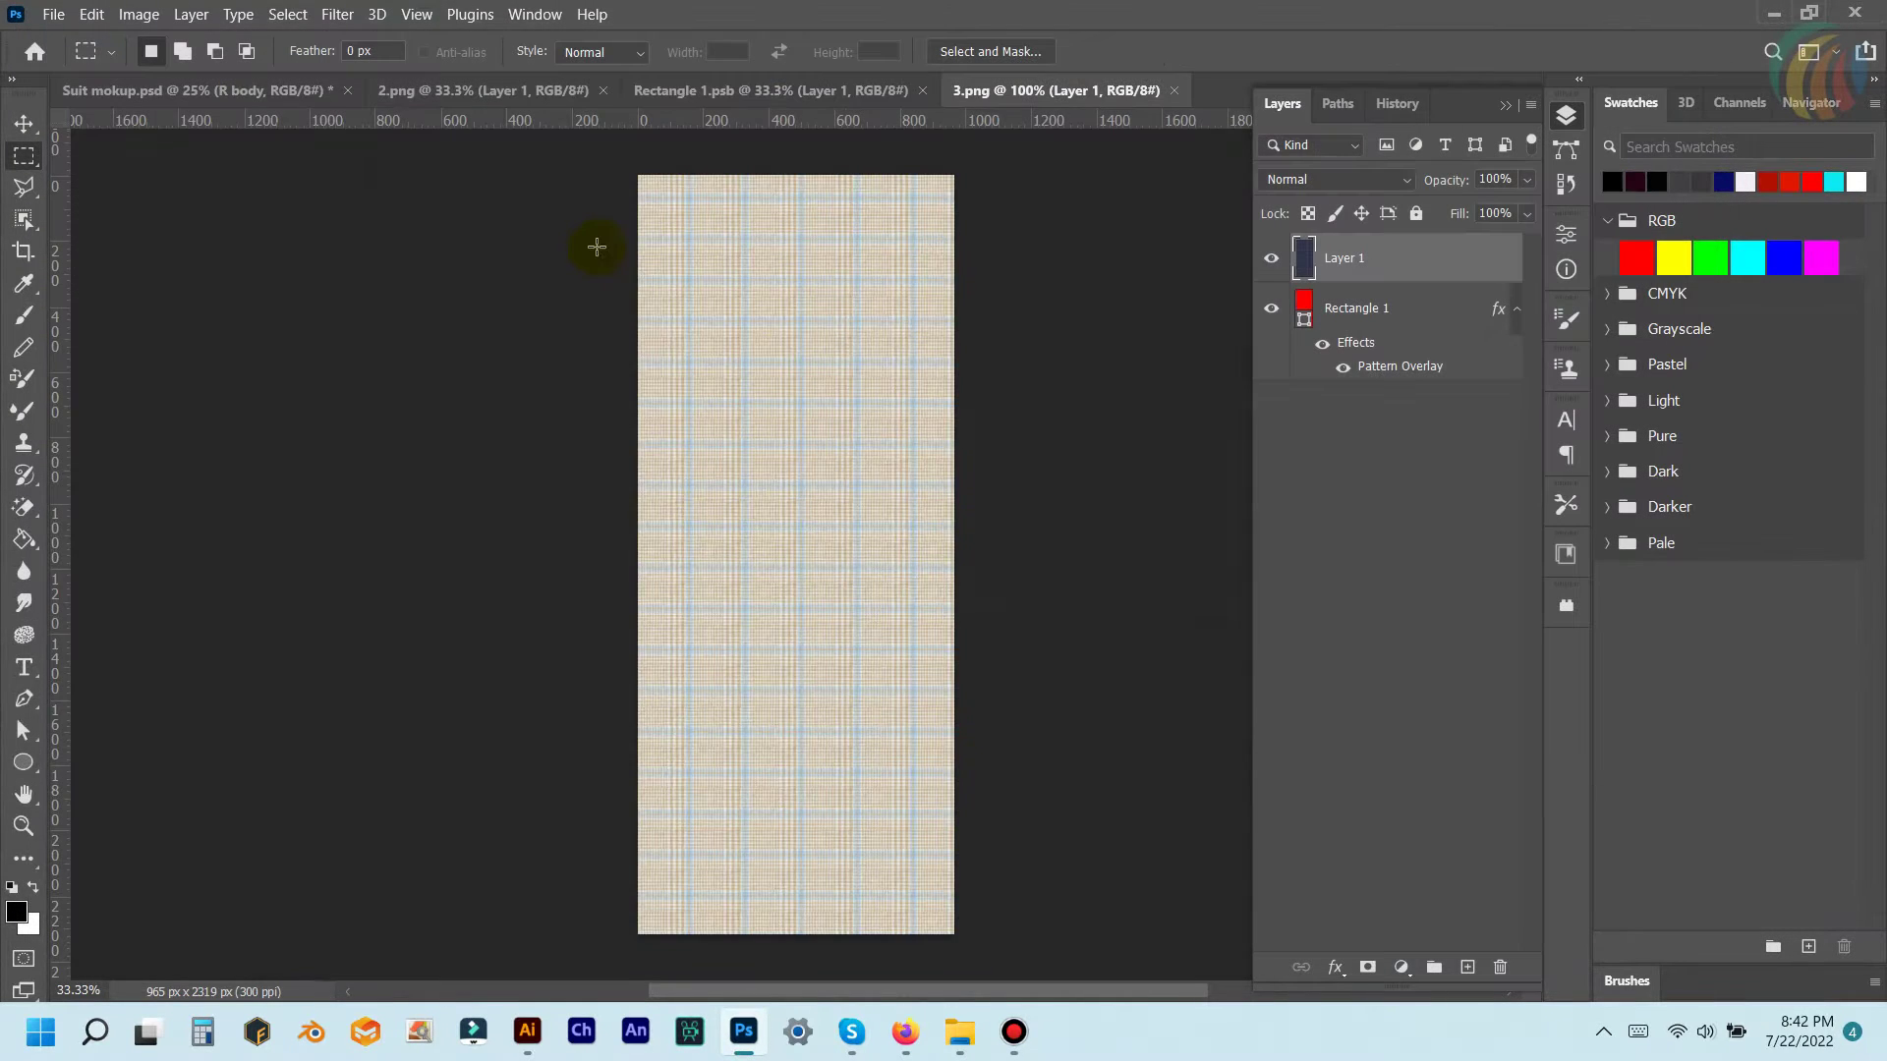
drag(585, 144, 1071, 934)
key(ctrl+c)
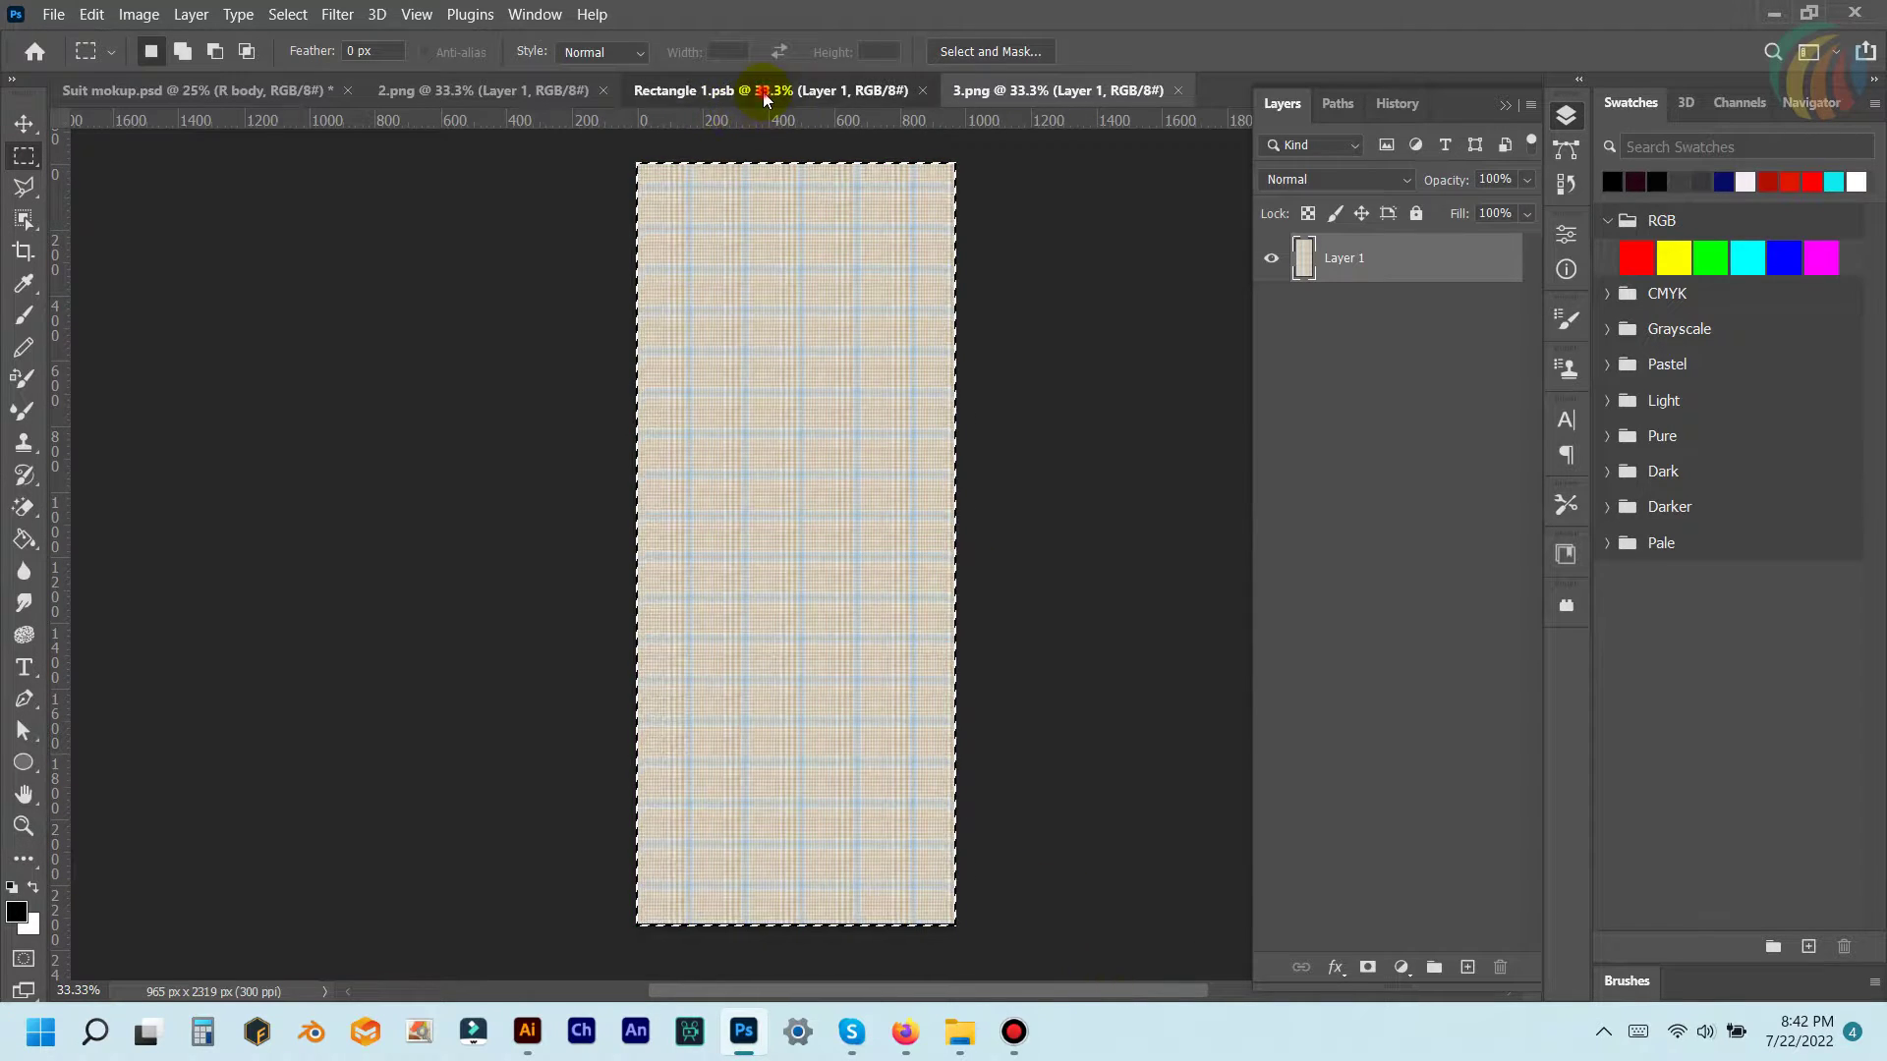
click(747, 90)
key(ctrl+v)
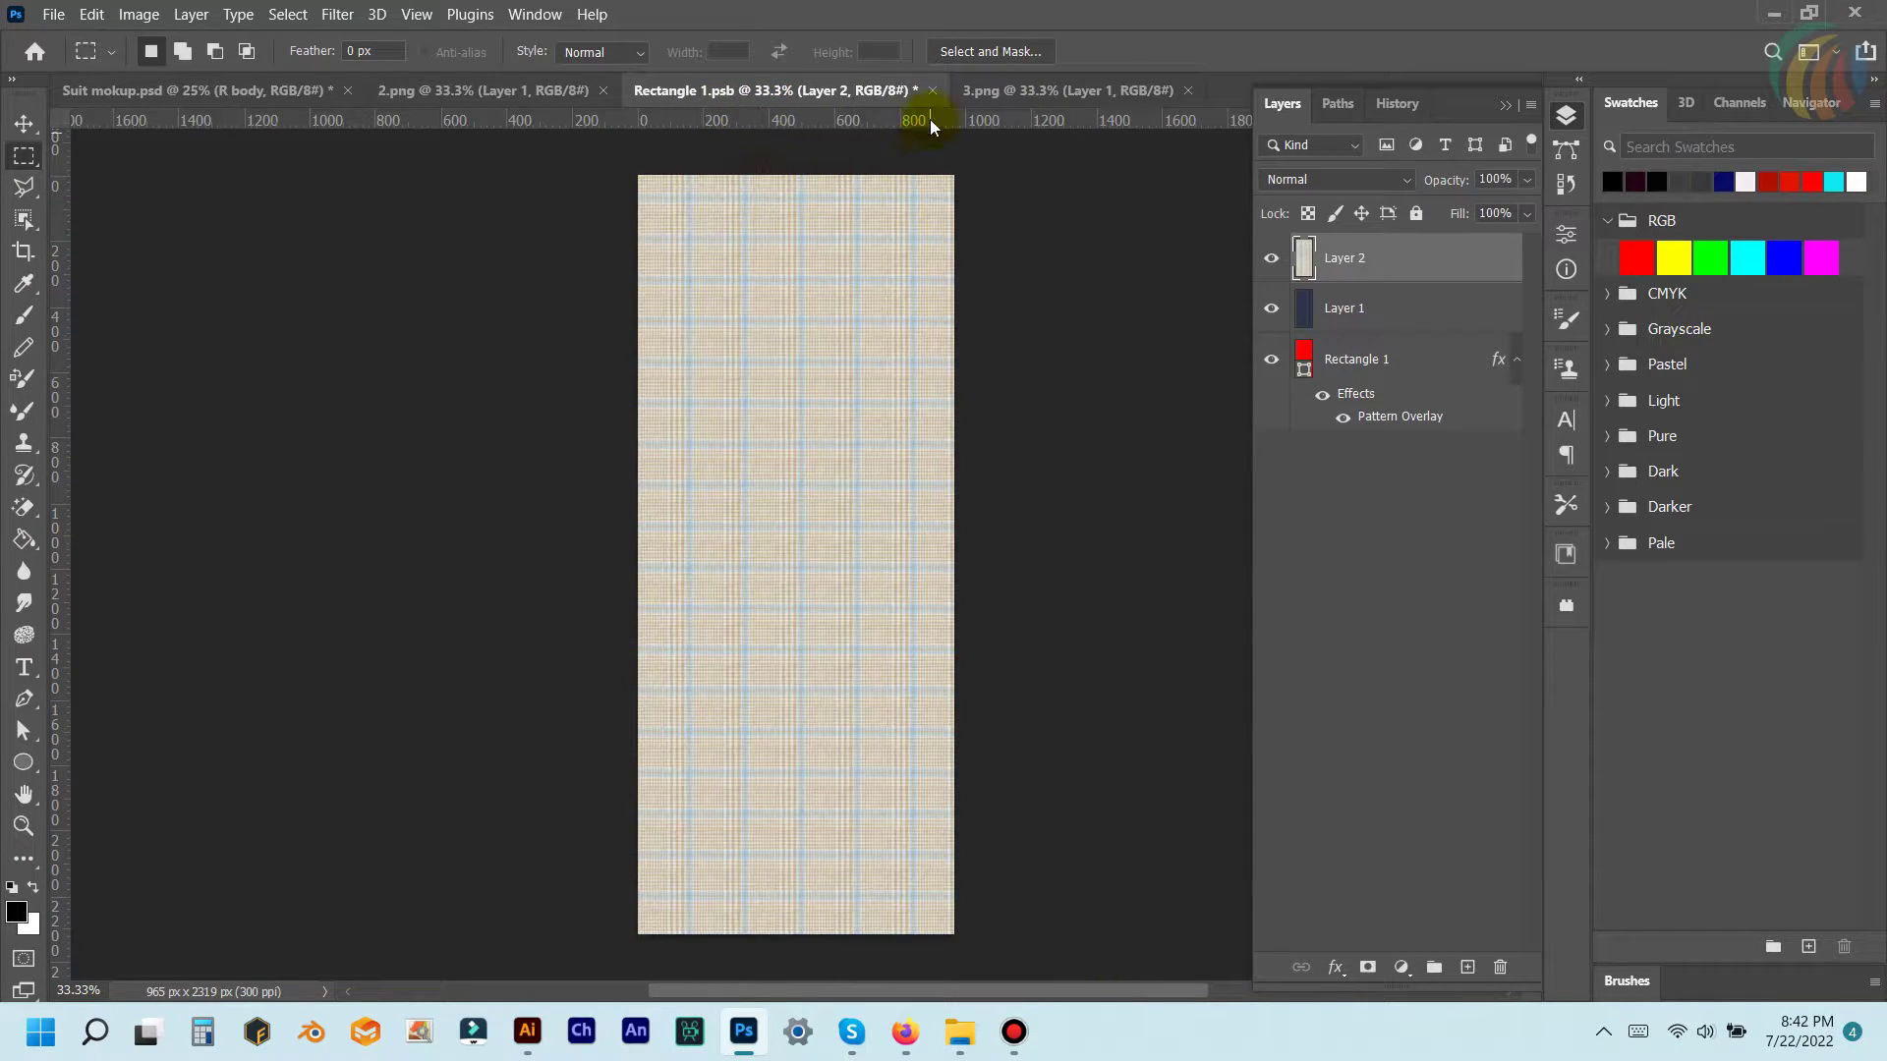
- Save and close the smart object holding the beige check fabric, and switch back to Suit mokup.psd
click(934, 90)
click(875, 400)
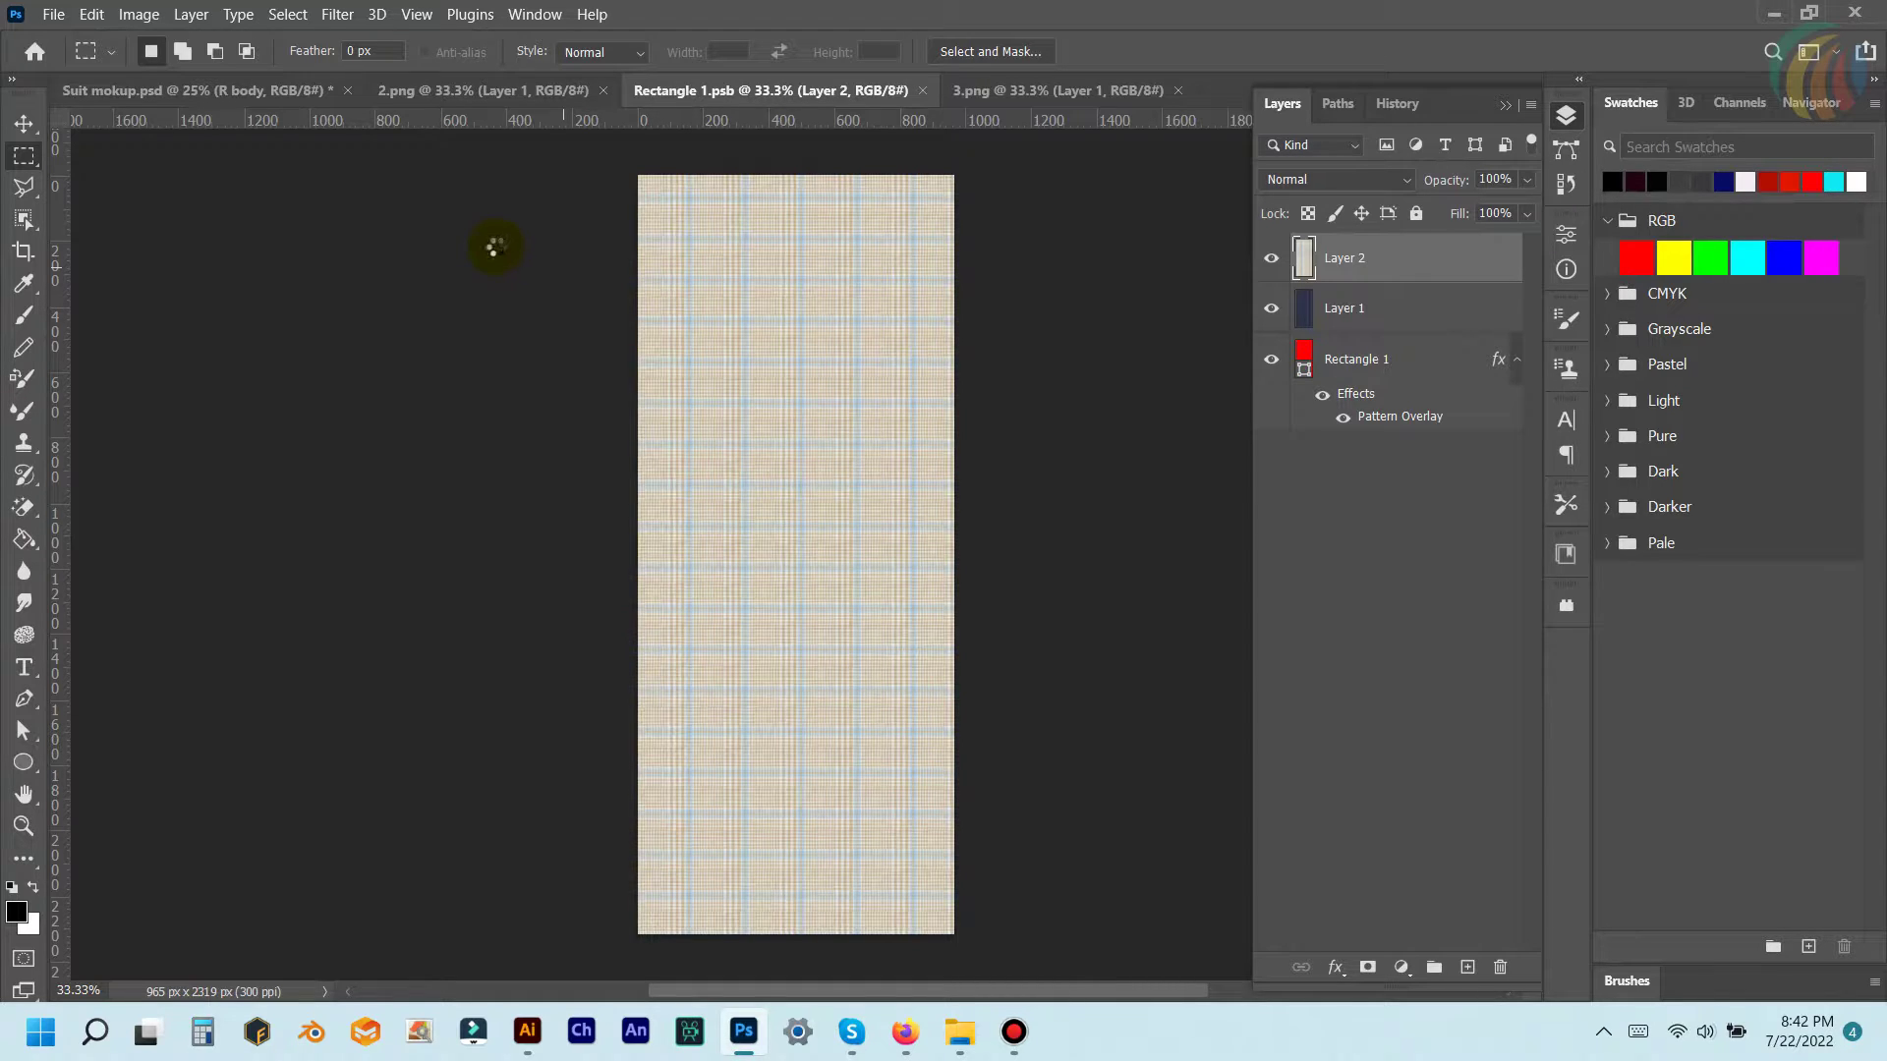
key(ctrl+a)
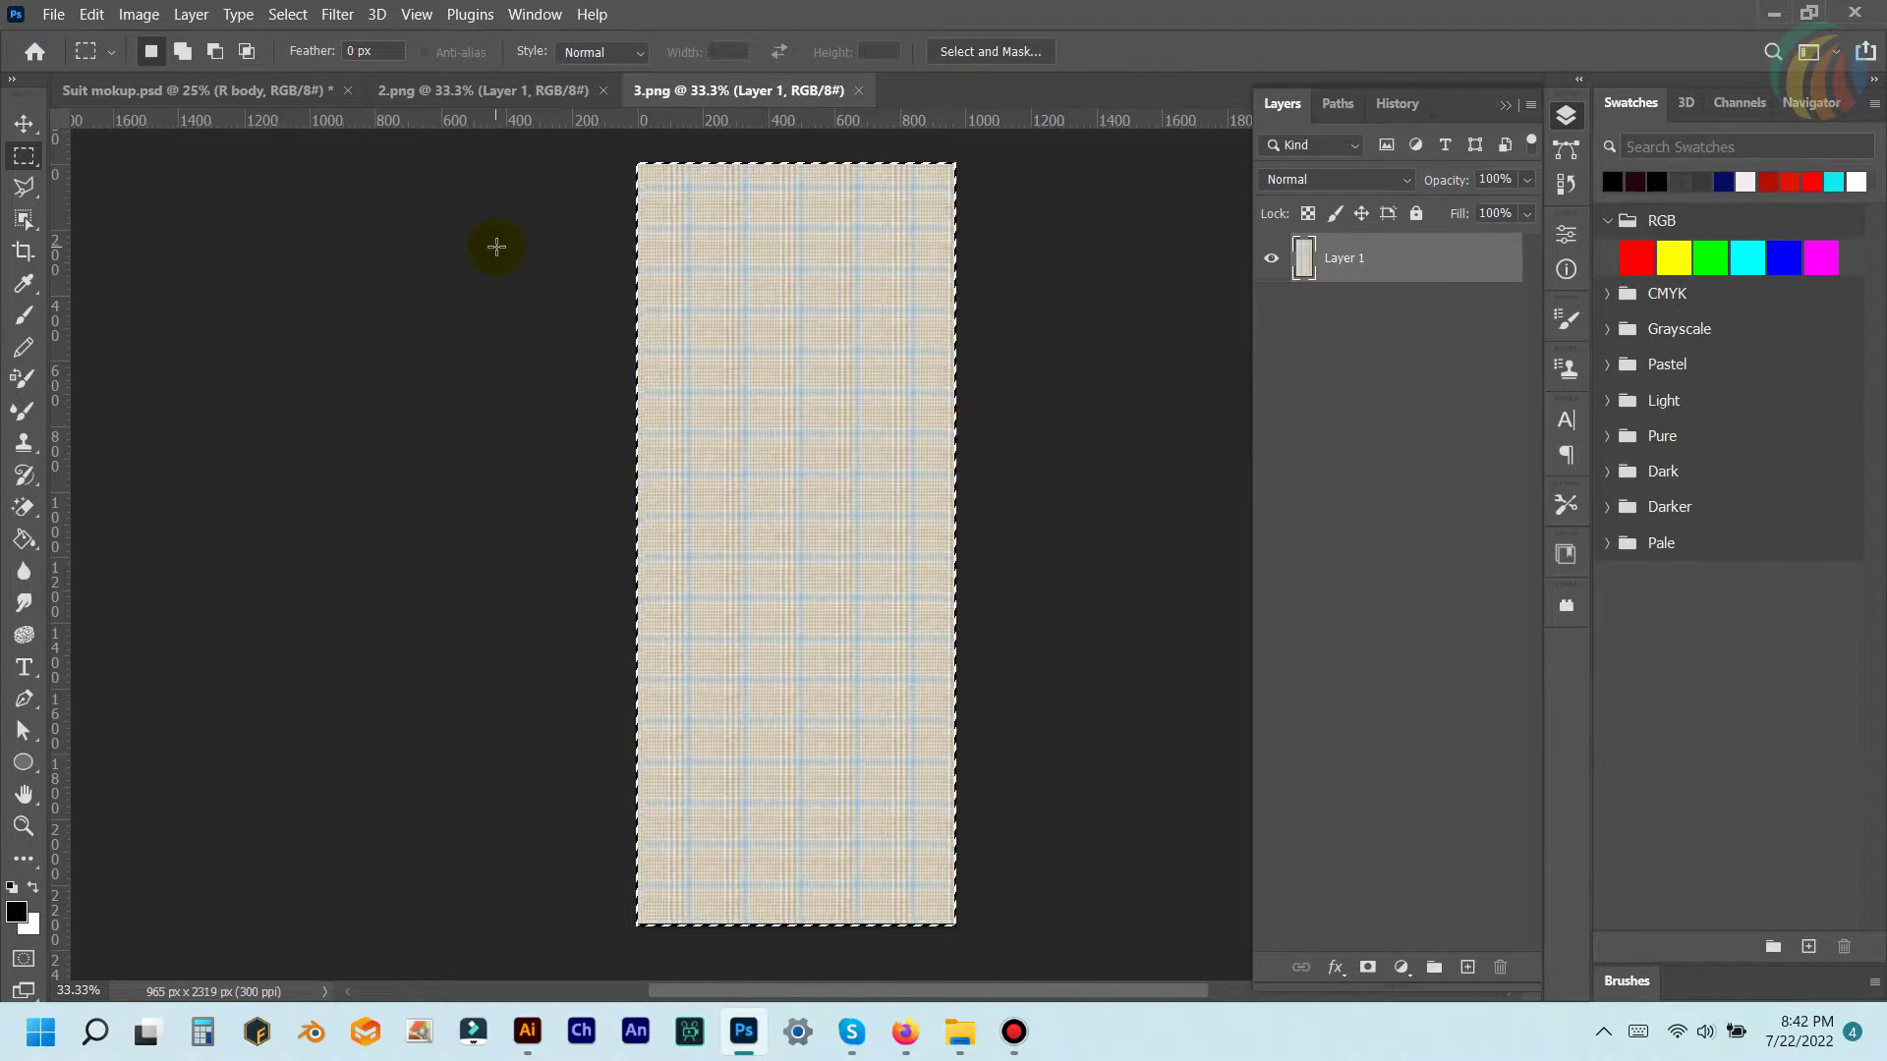
click(258, 88)
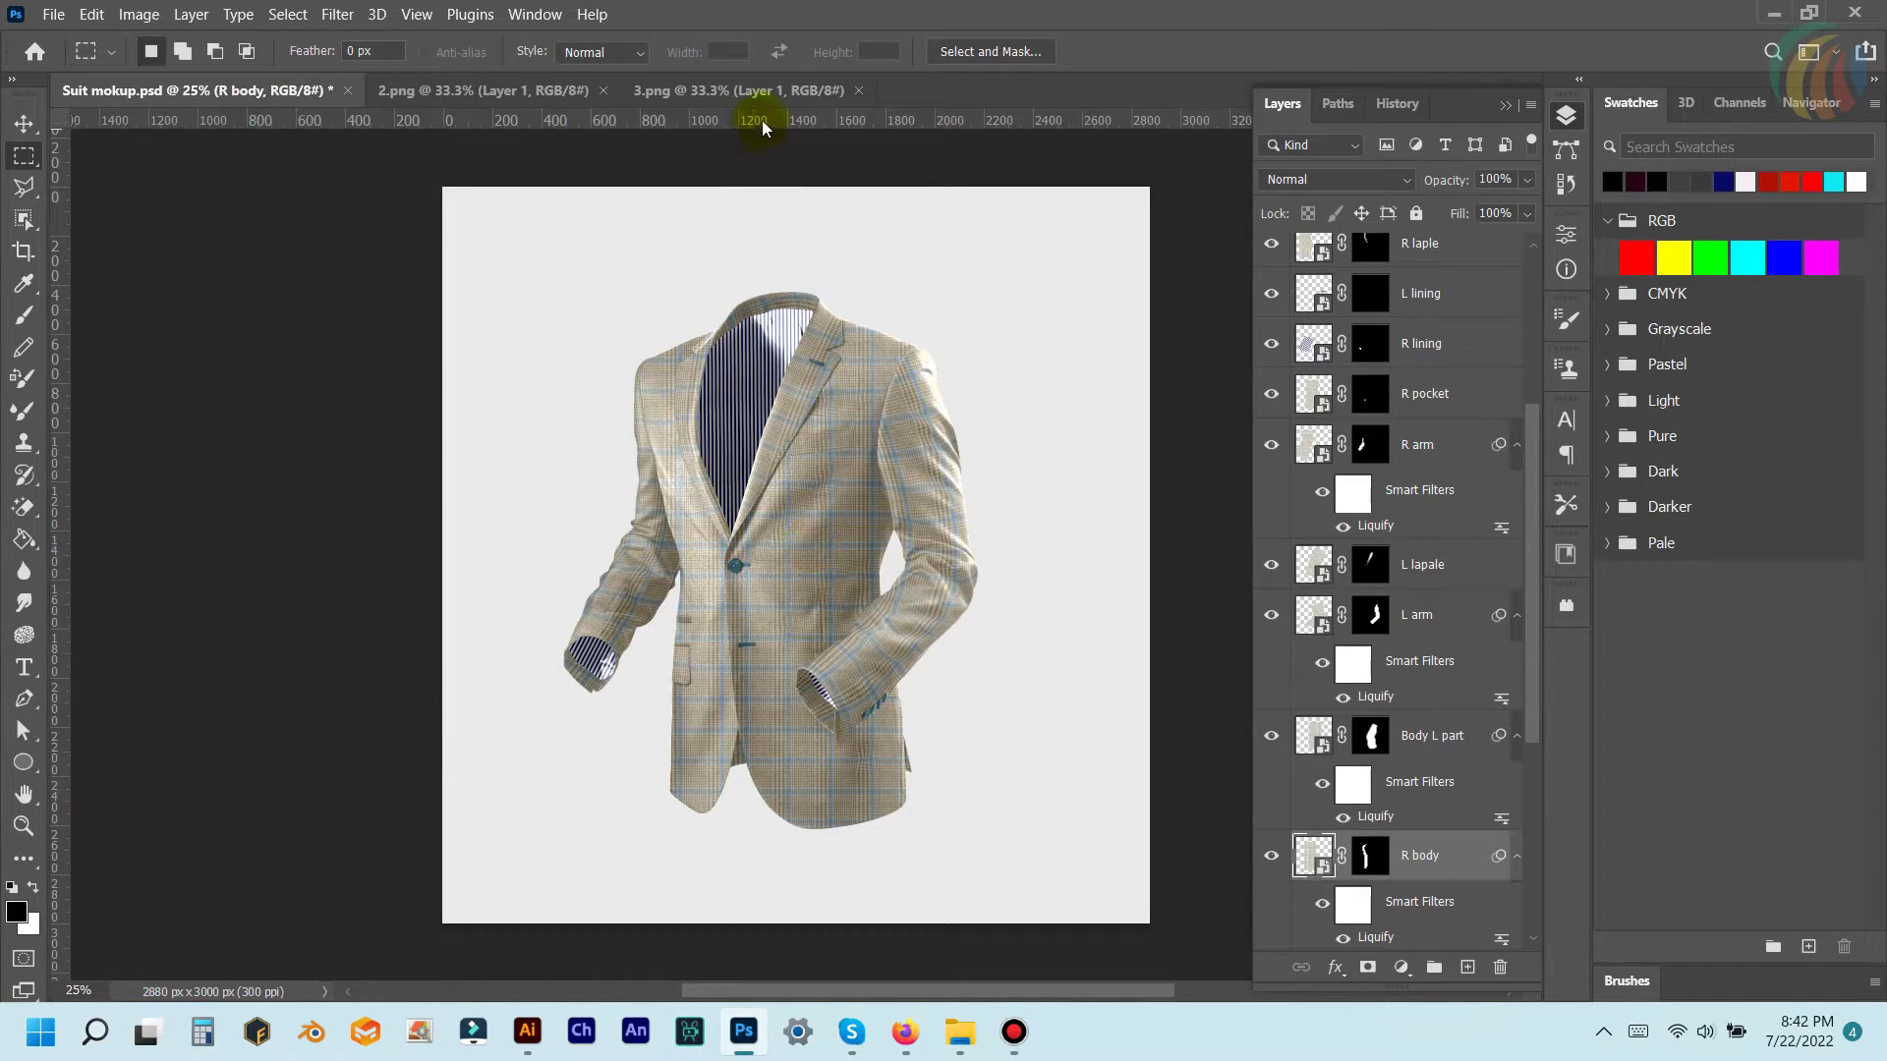
- Close the 2.png and 3.png fabric documents, keeping Suit mokup.psd open
click(768, 89)
click(187, 90)
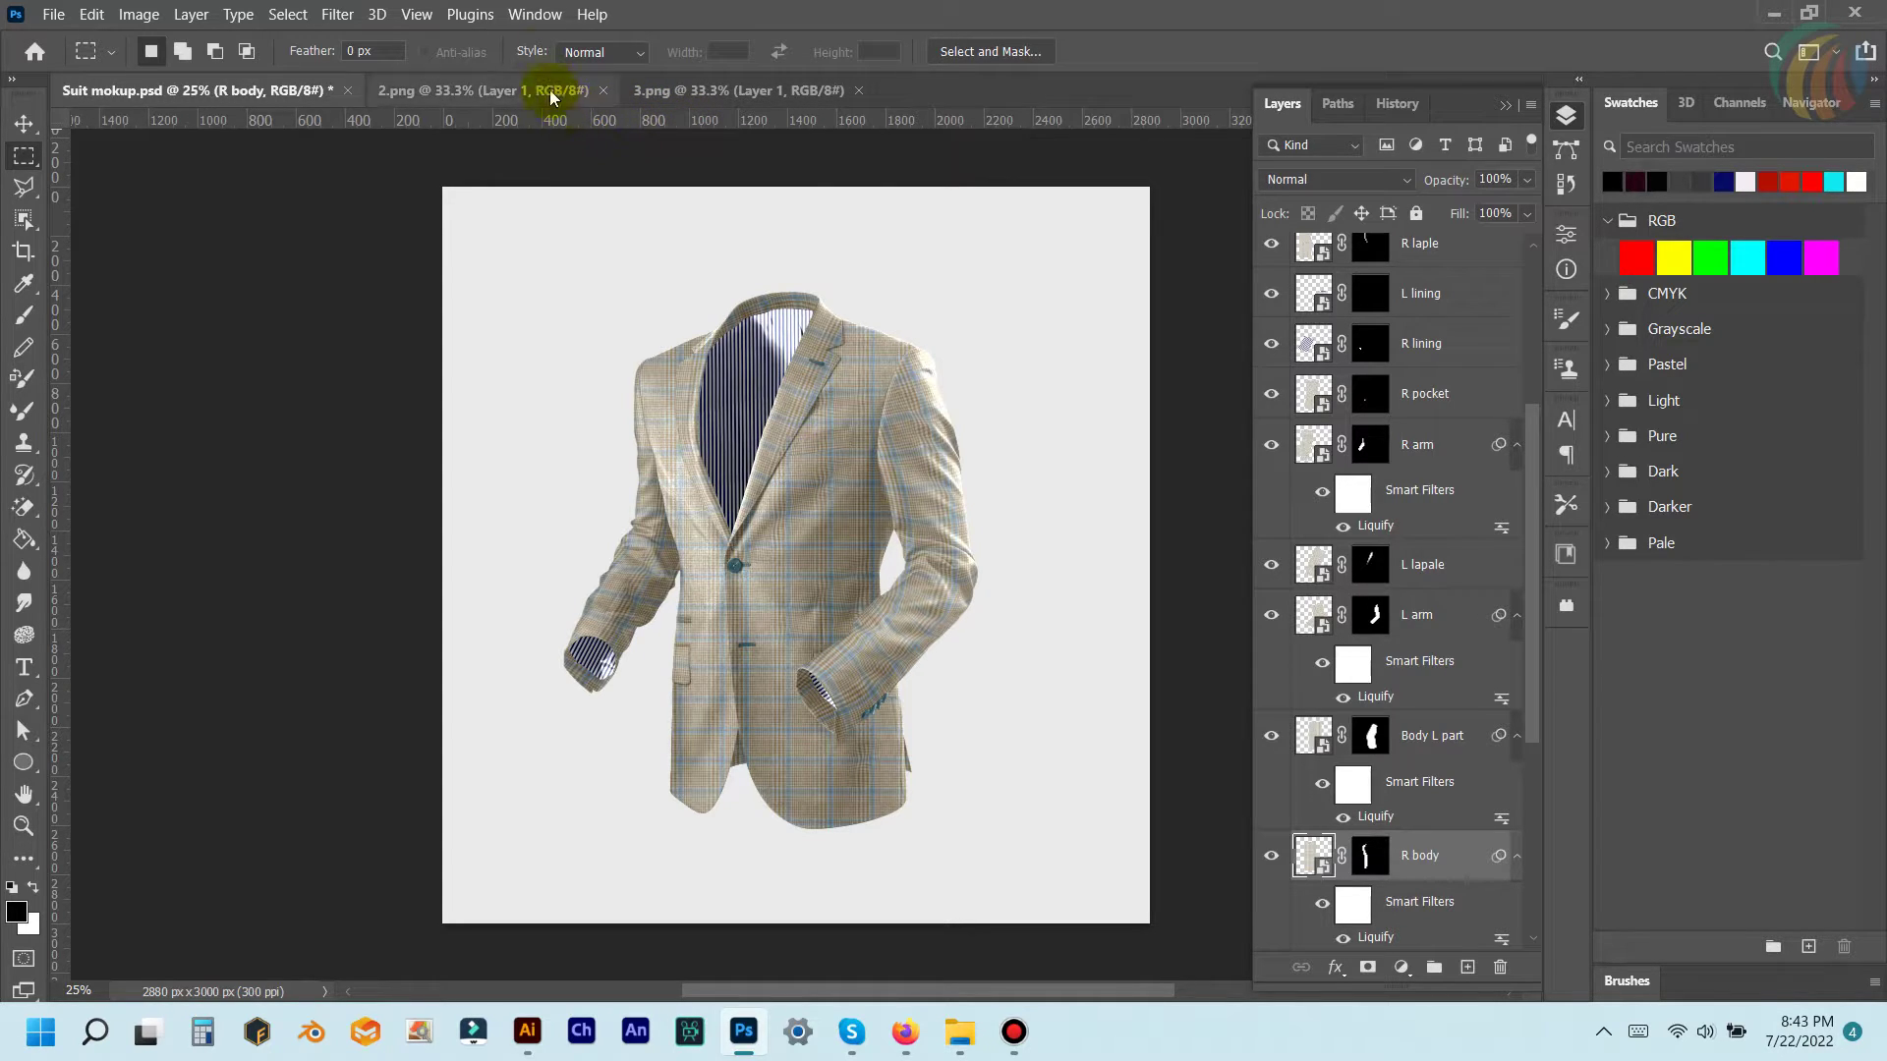
click(604, 91)
click(604, 91)
- Reopen the R body smart object's contents and paste in the whole striped fabric swatch from 4.png
double_click(1314, 855)
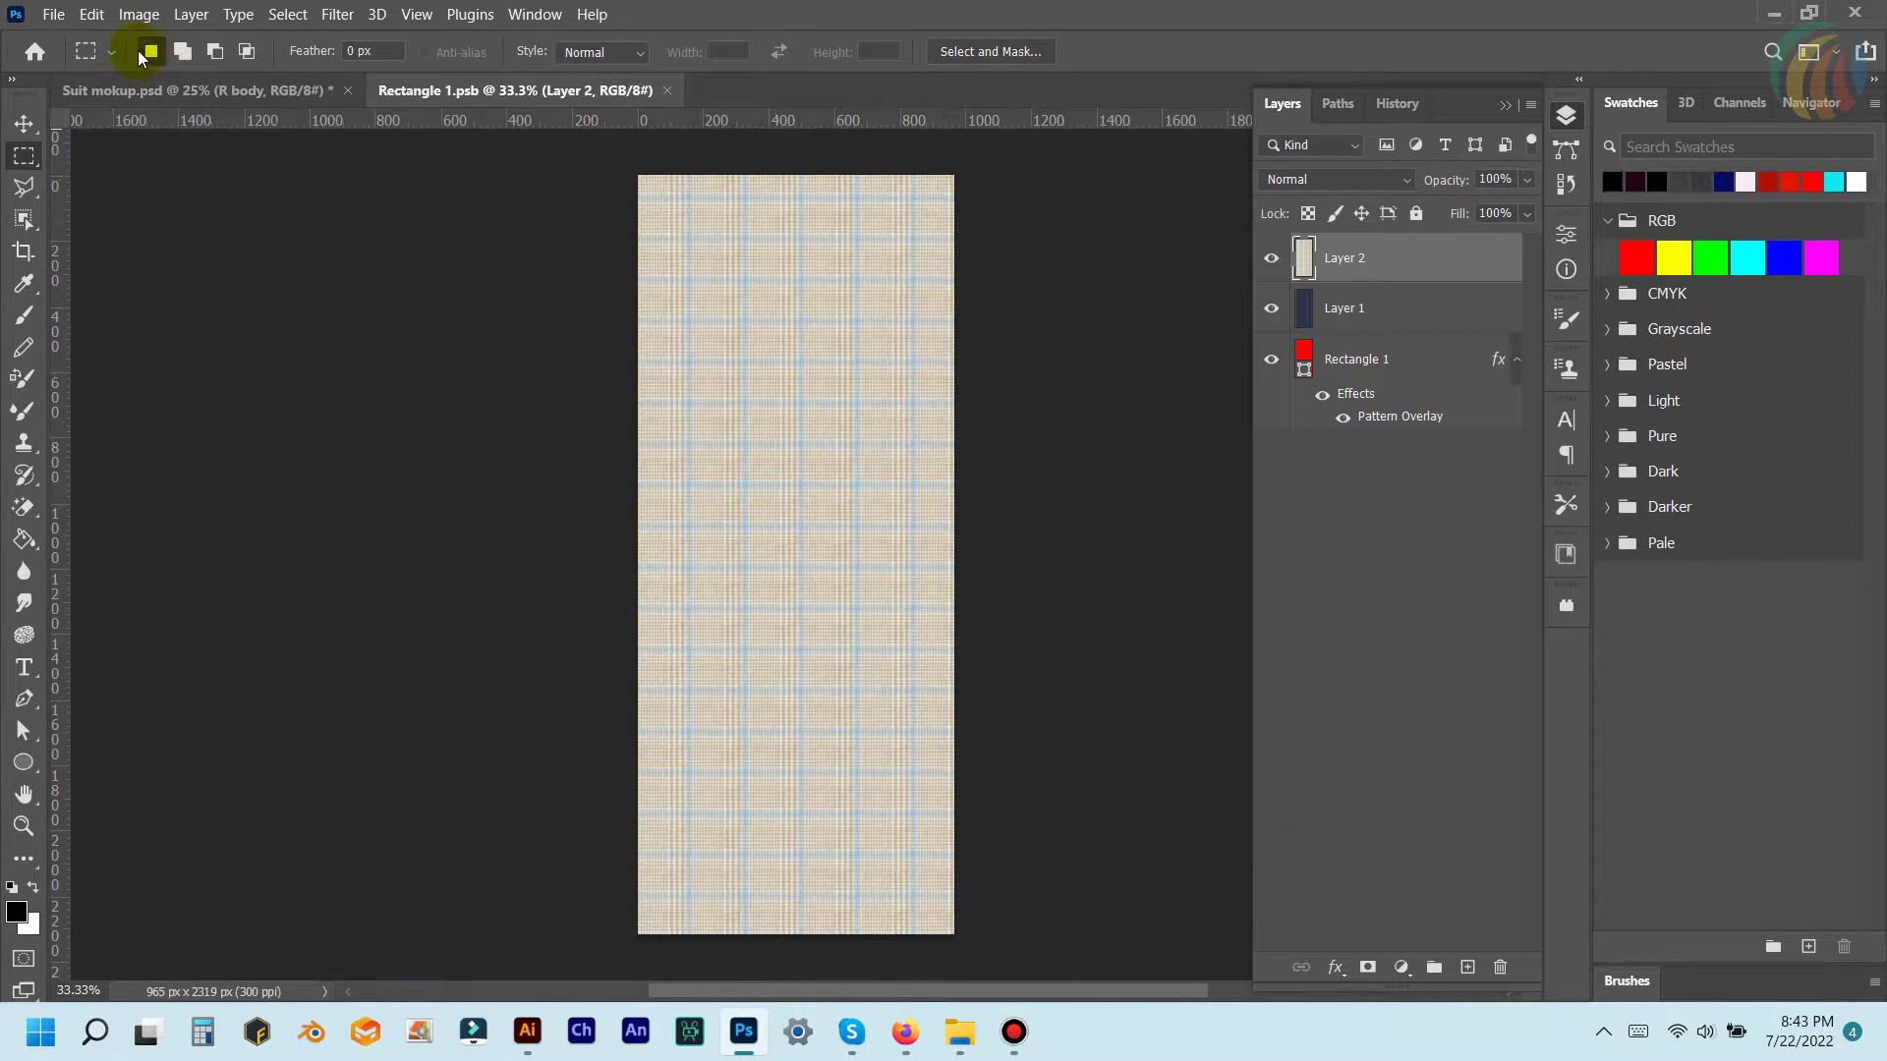
click(49, 14)
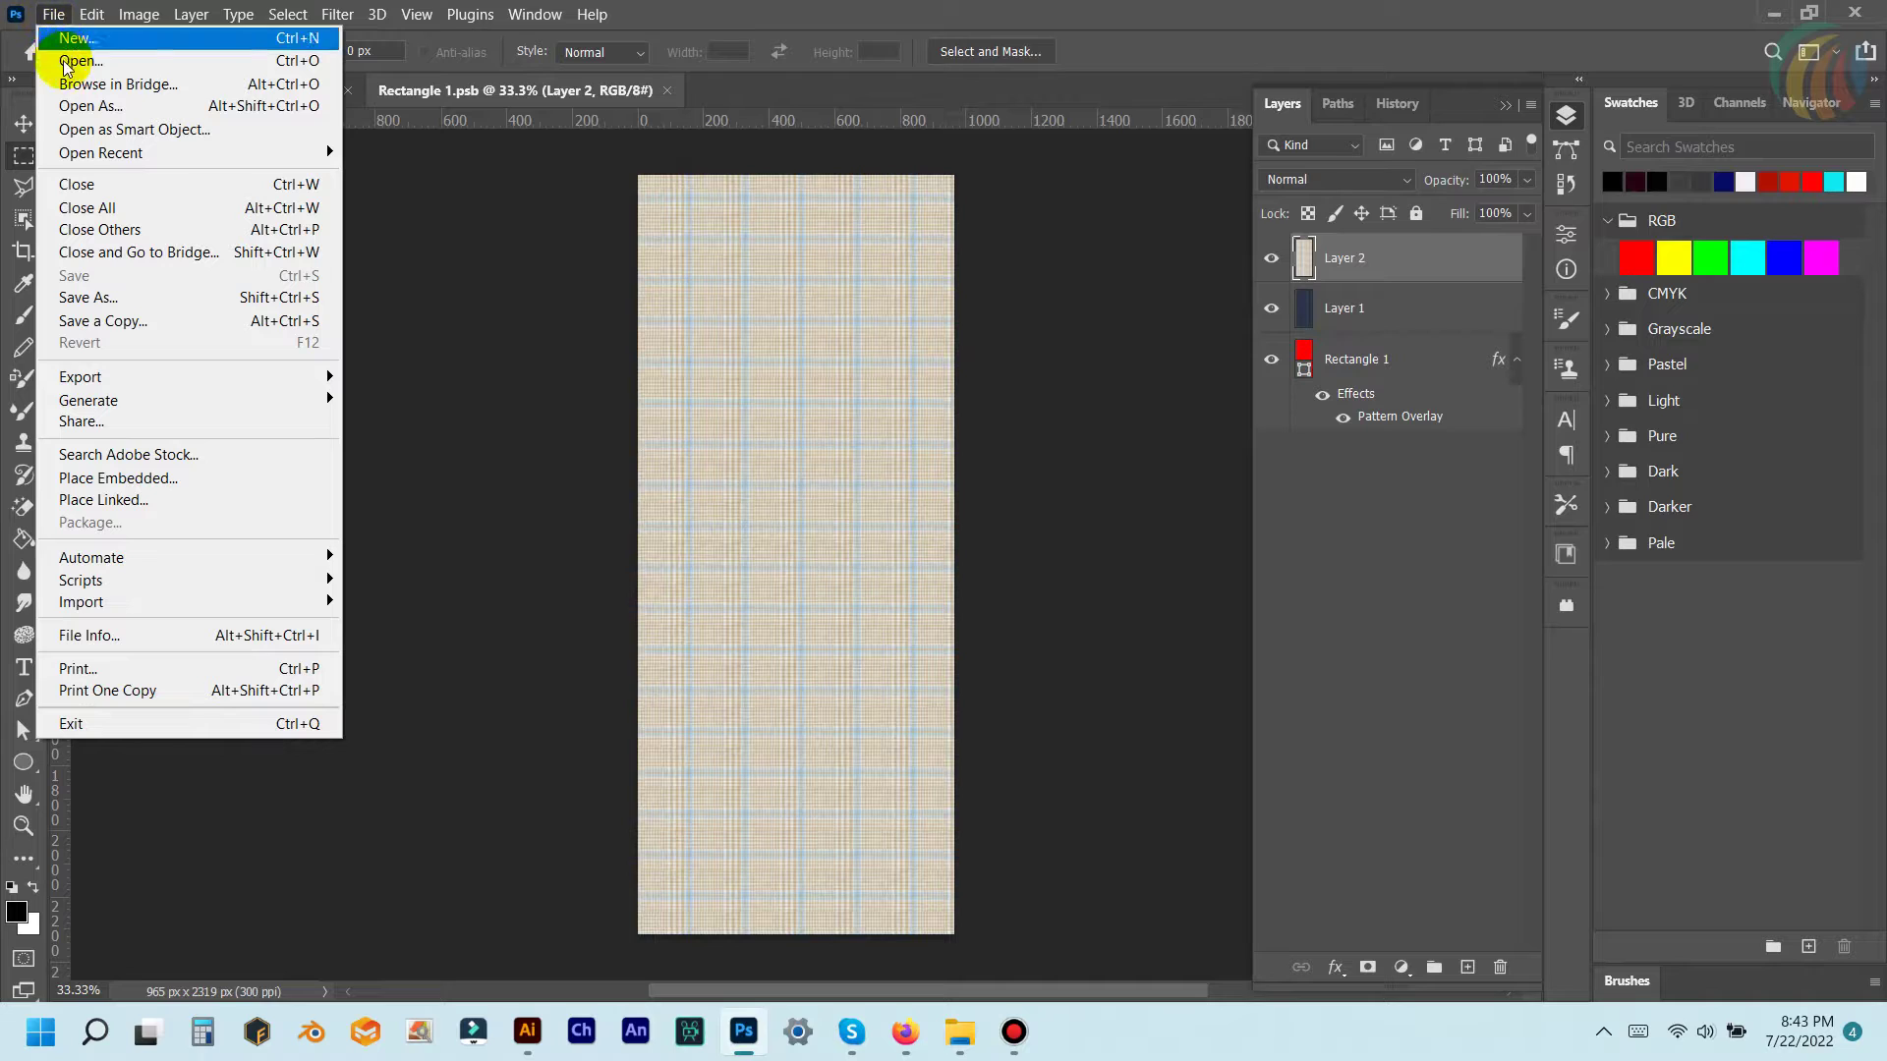
click(61, 56)
double_click(692, 240)
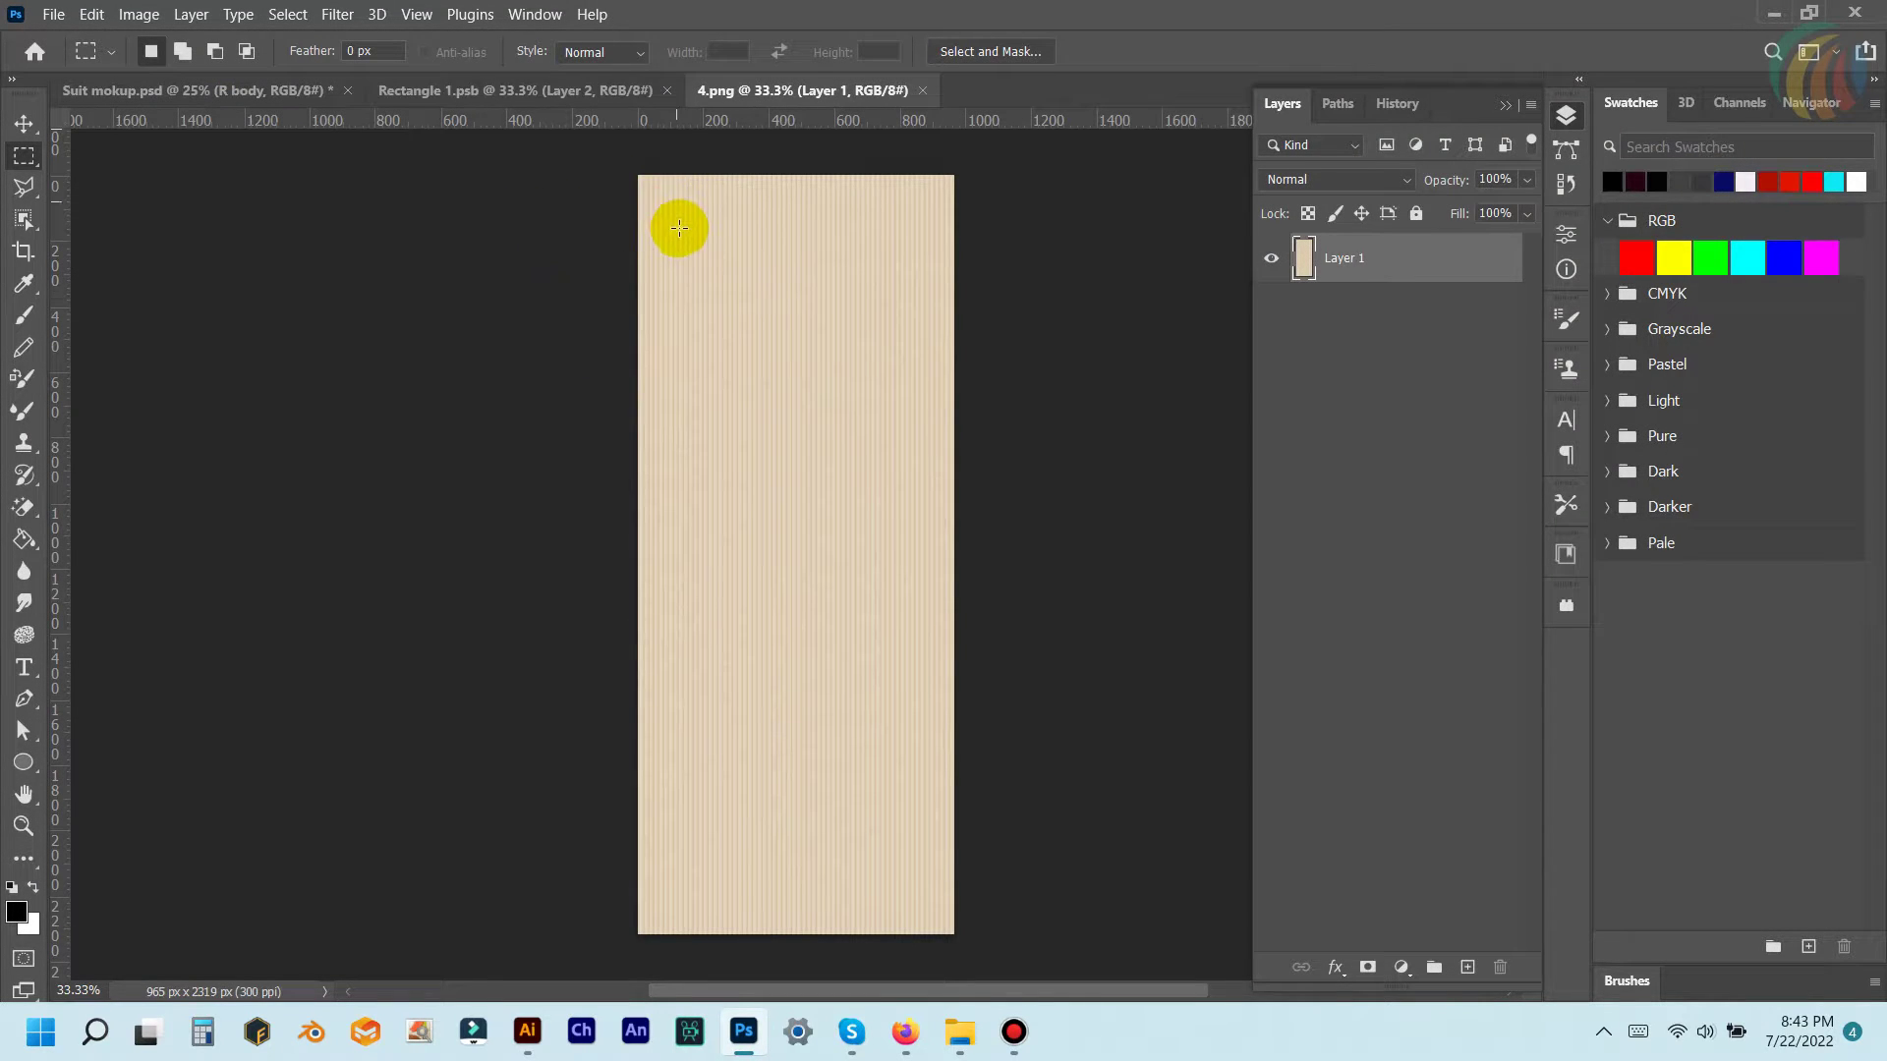
drag(577, 153, 1111, 910)
key(ctrl+c)
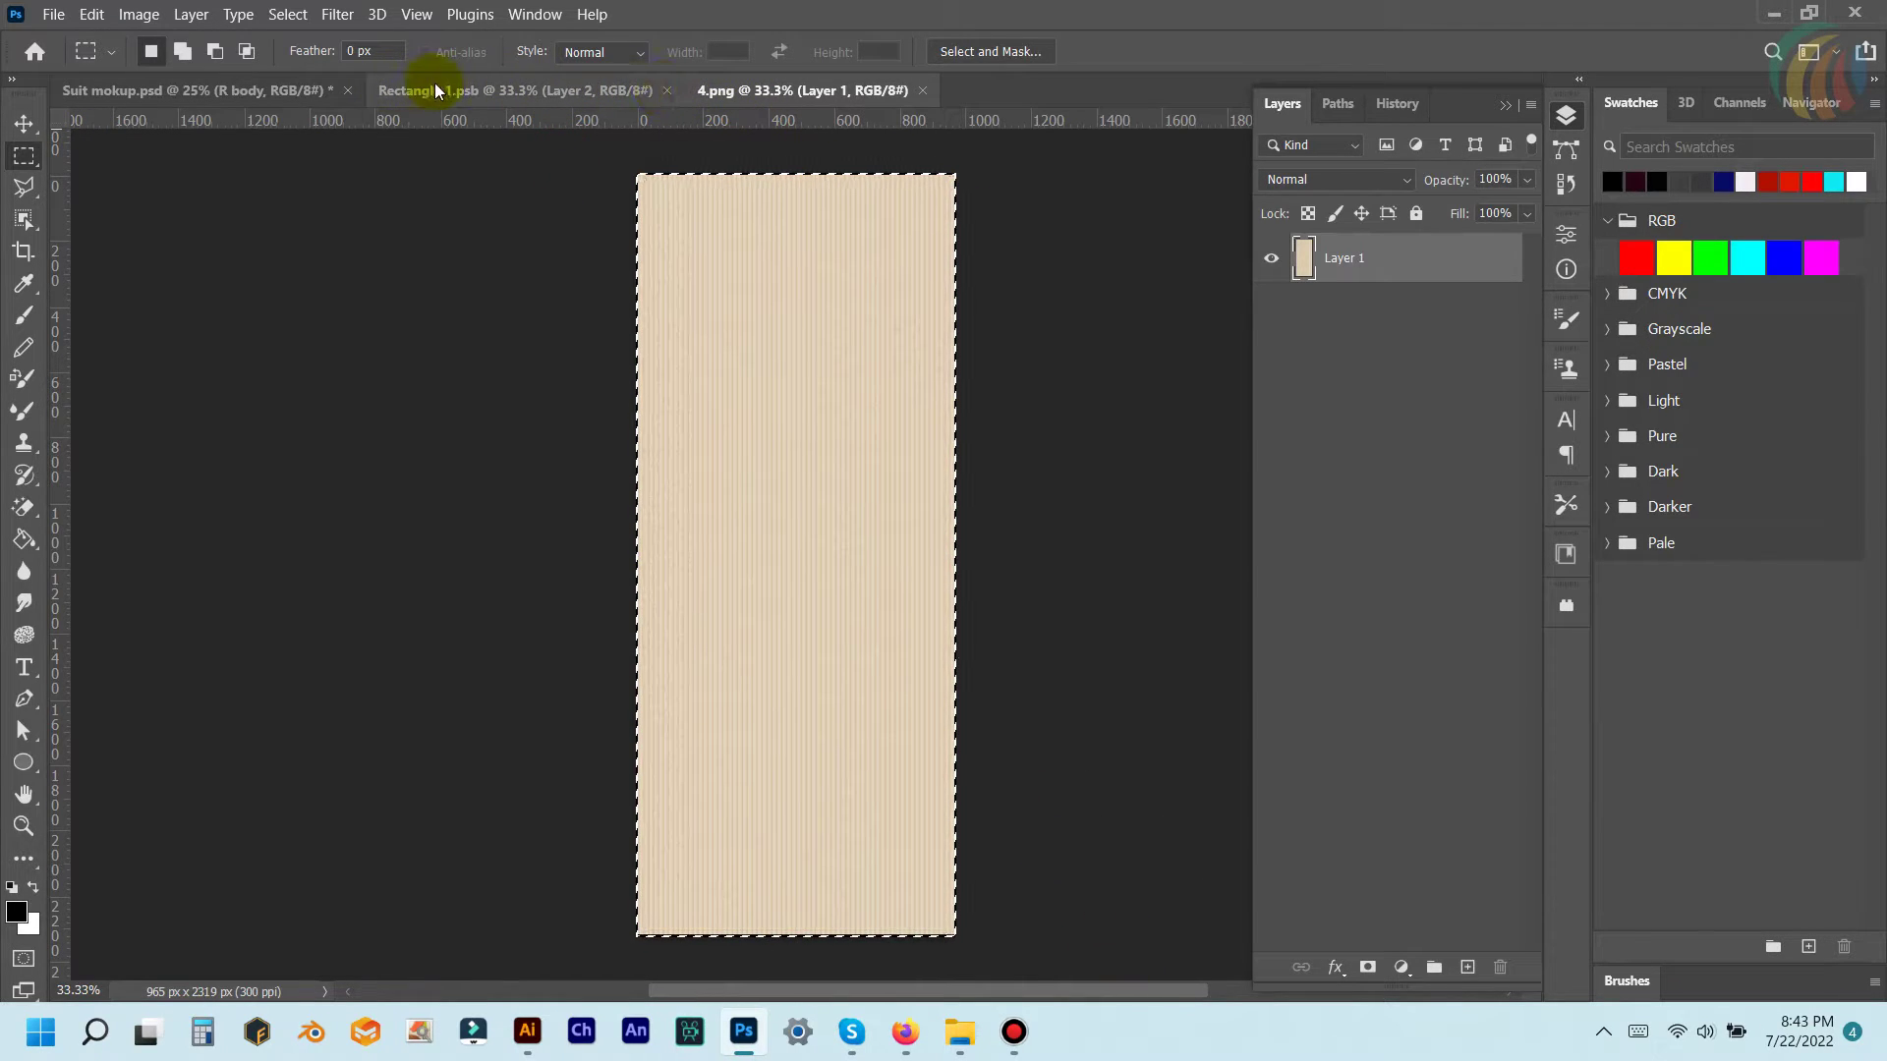
click(422, 88)
key(ctrl+v)
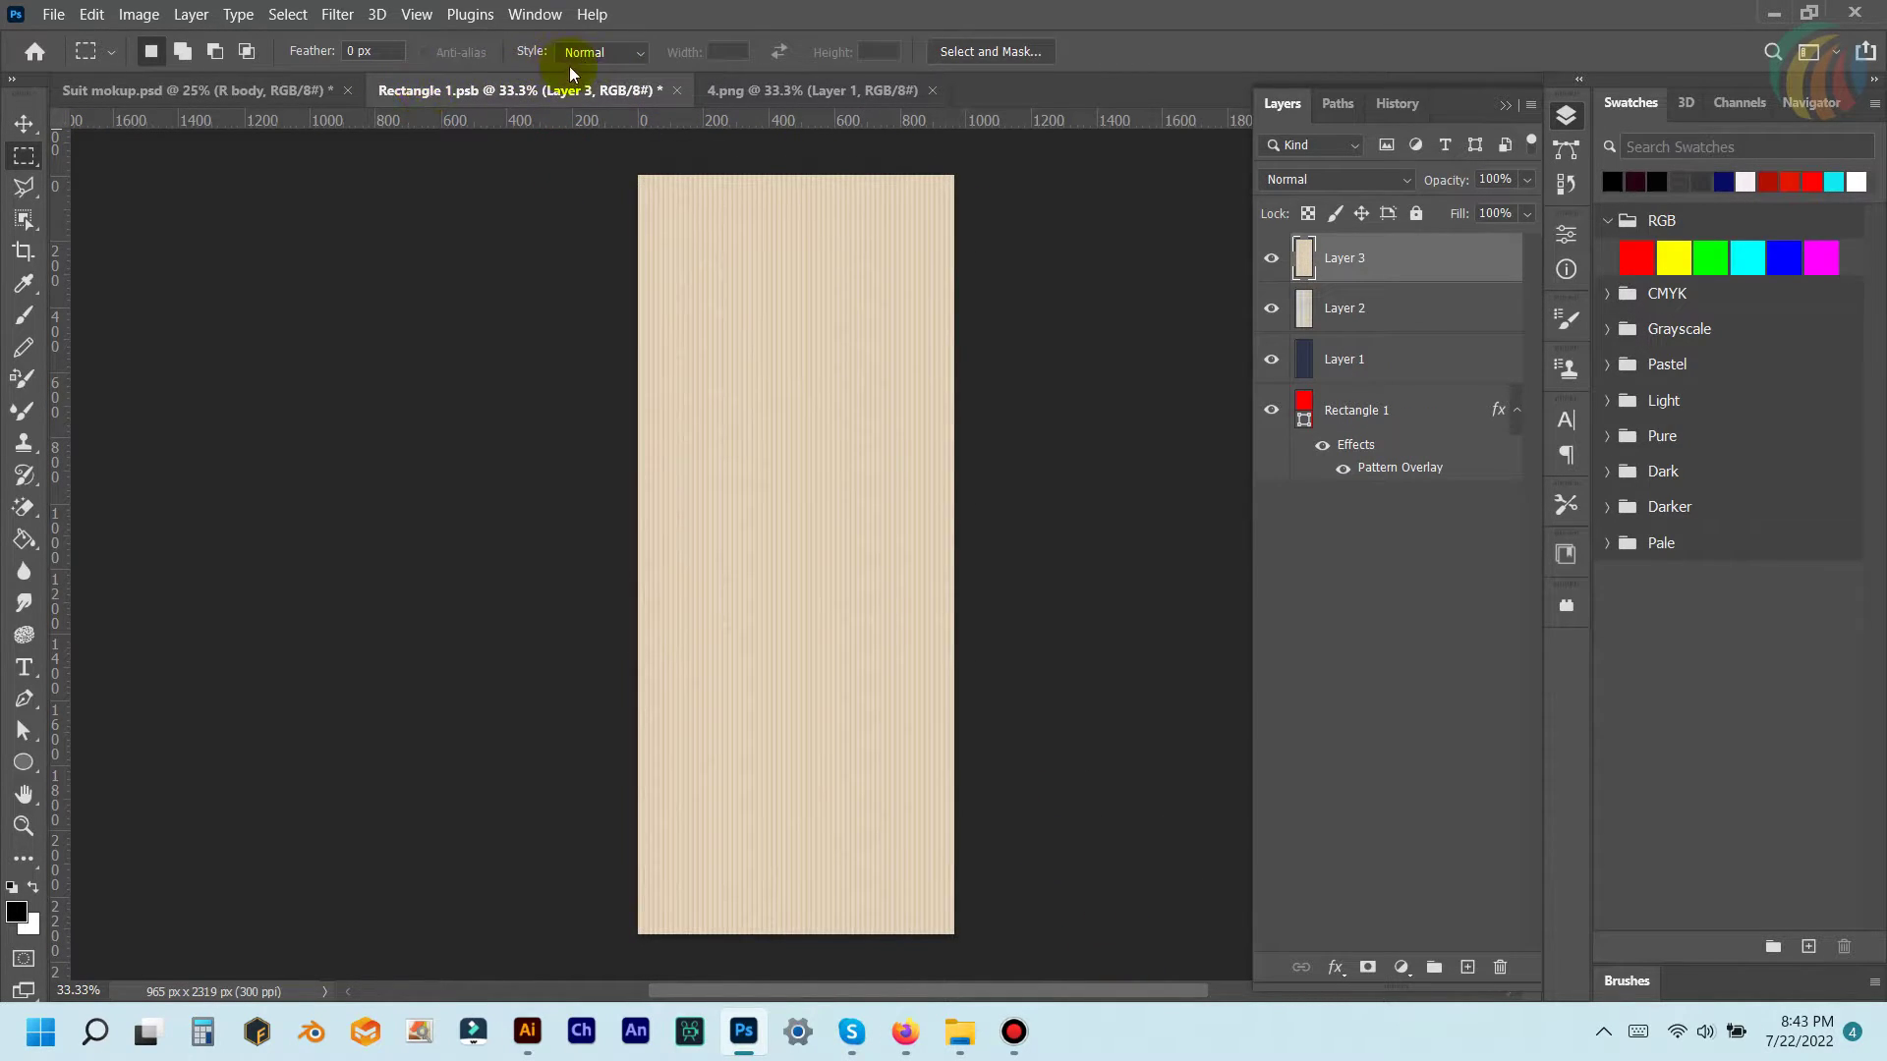
- Save and close Rectangle 1.psb, and inspect the striped fabric on the suit mockup up close
click(680, 90)
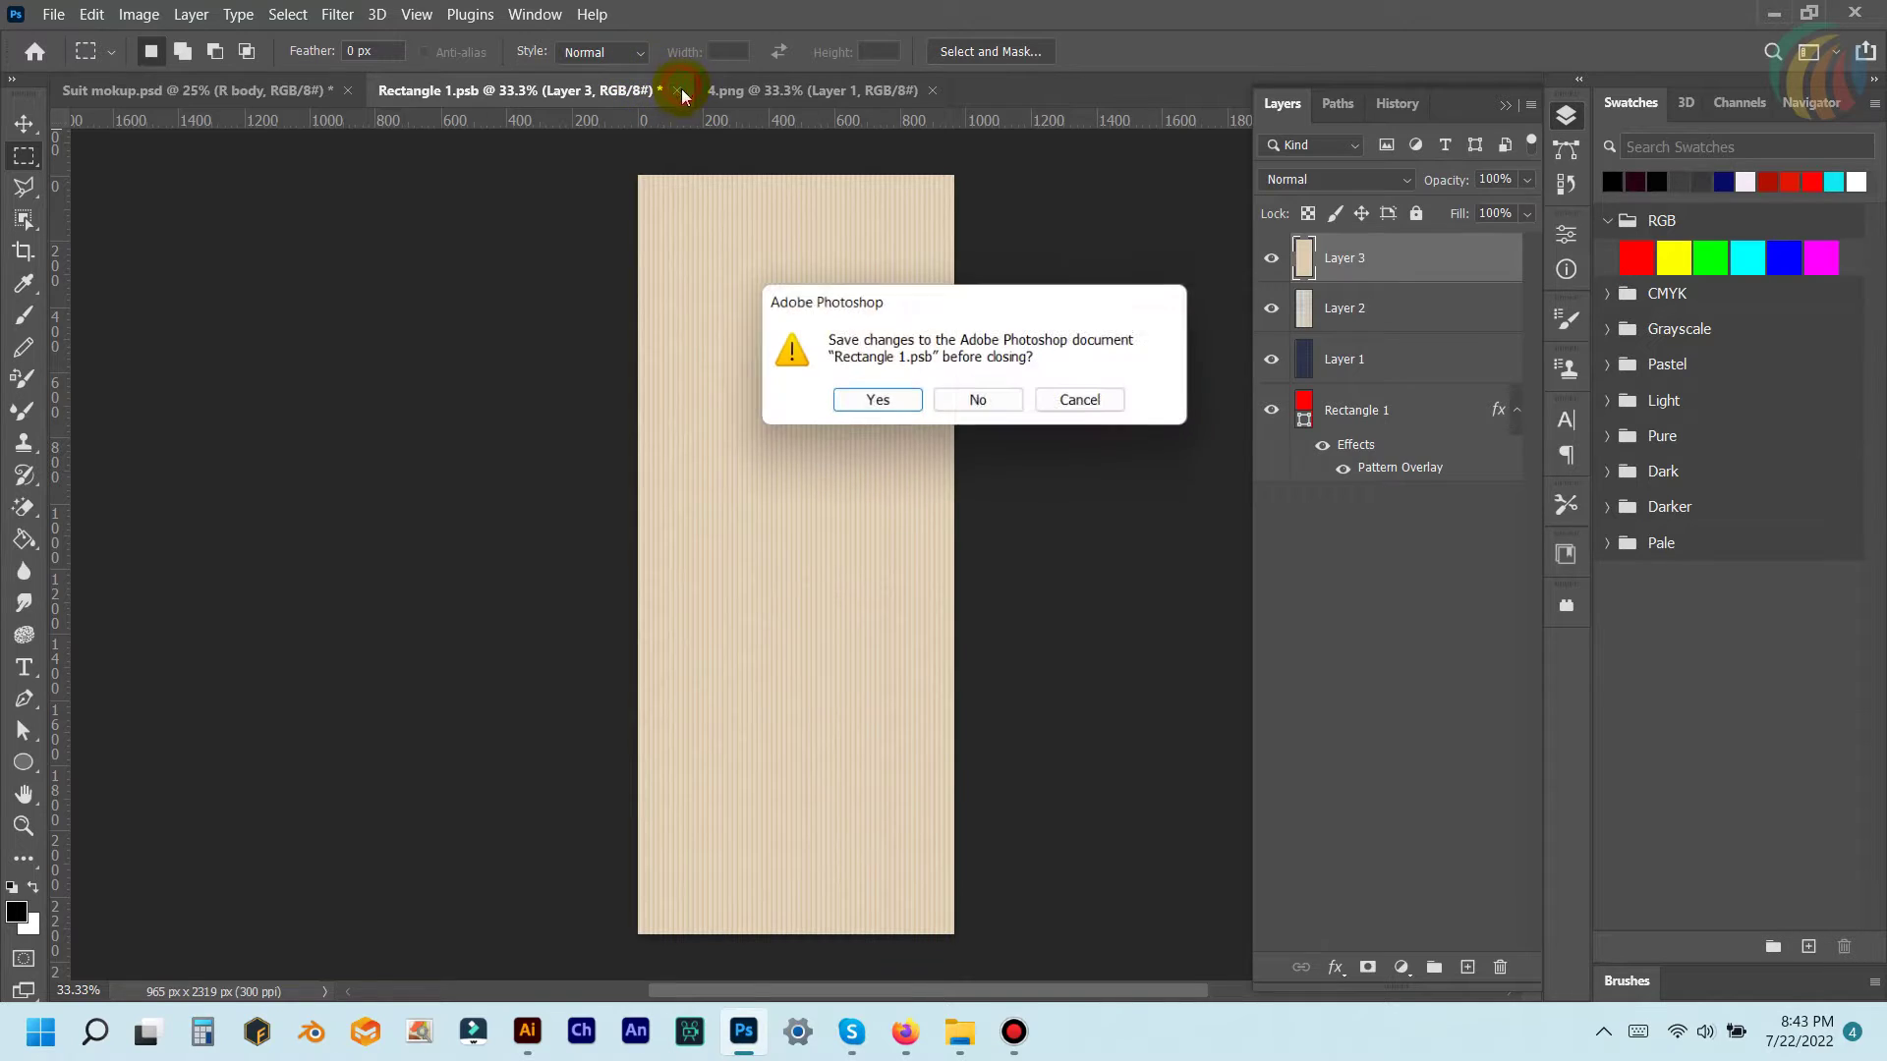
click(898, 403)
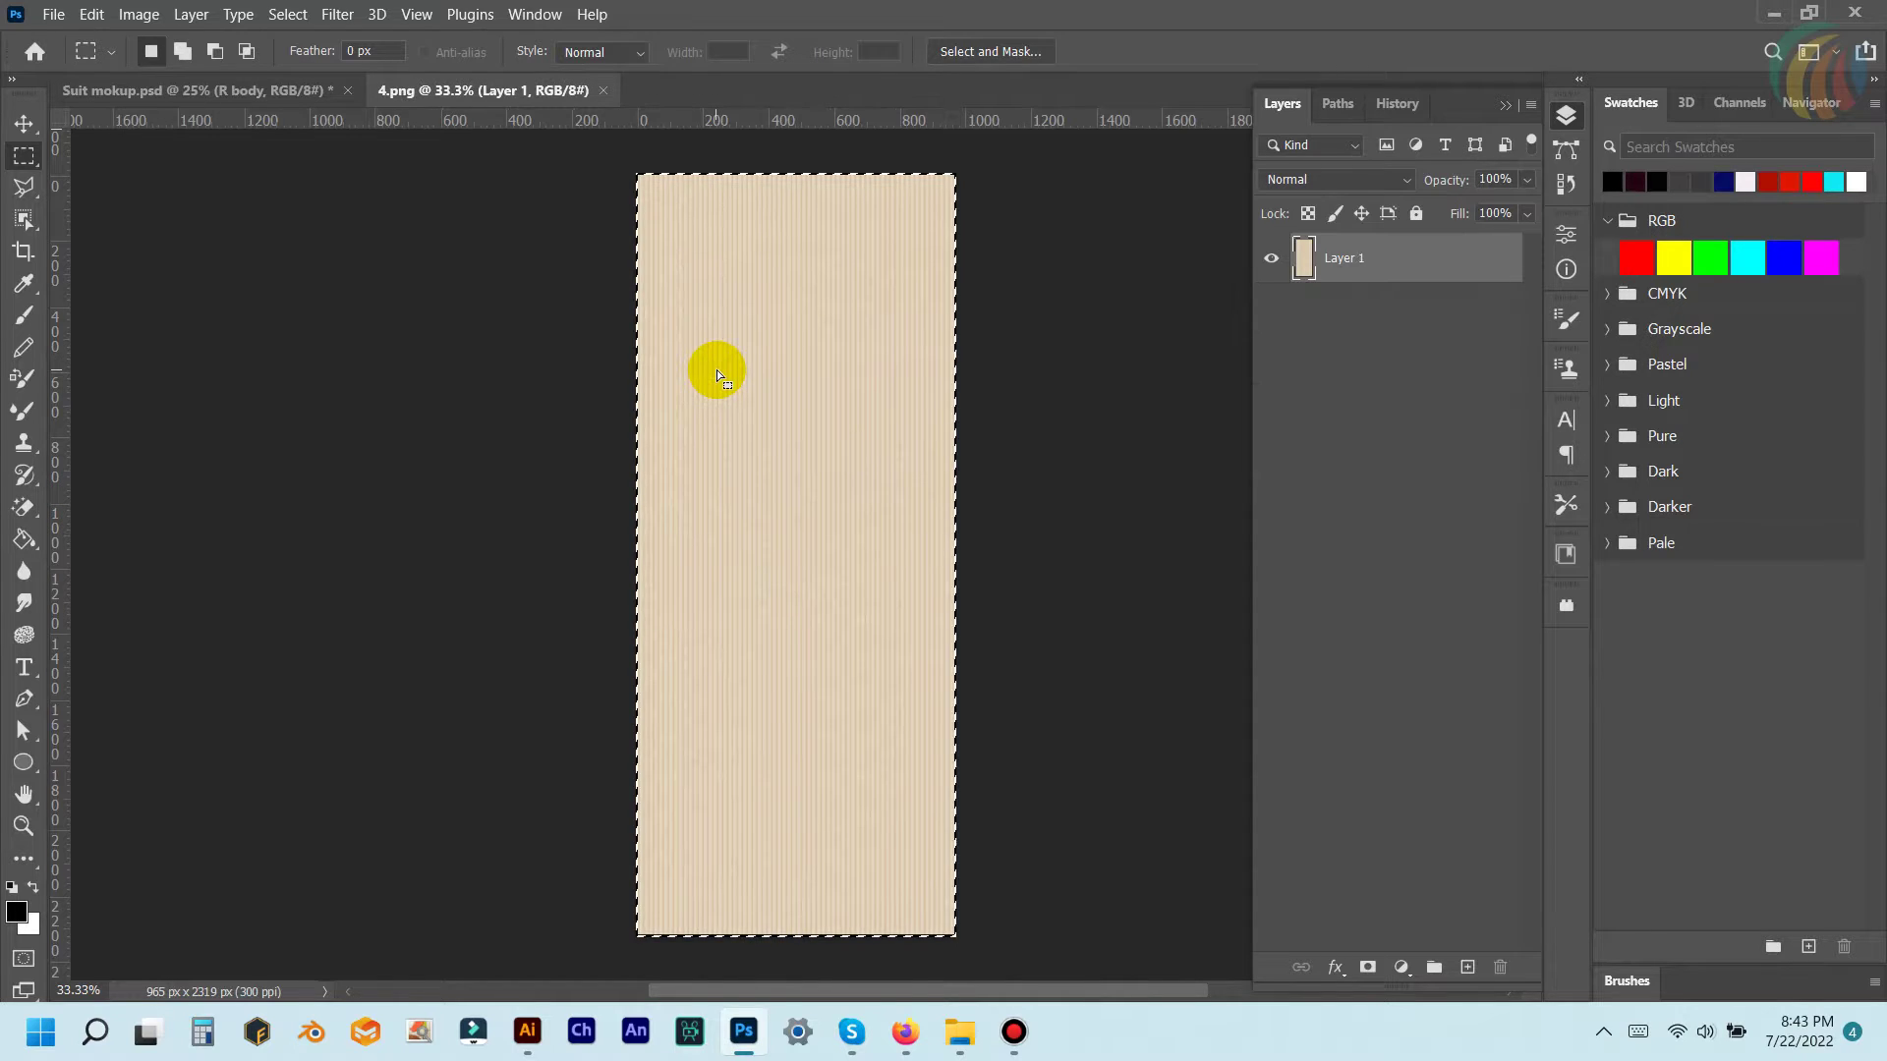
click(261, 98)
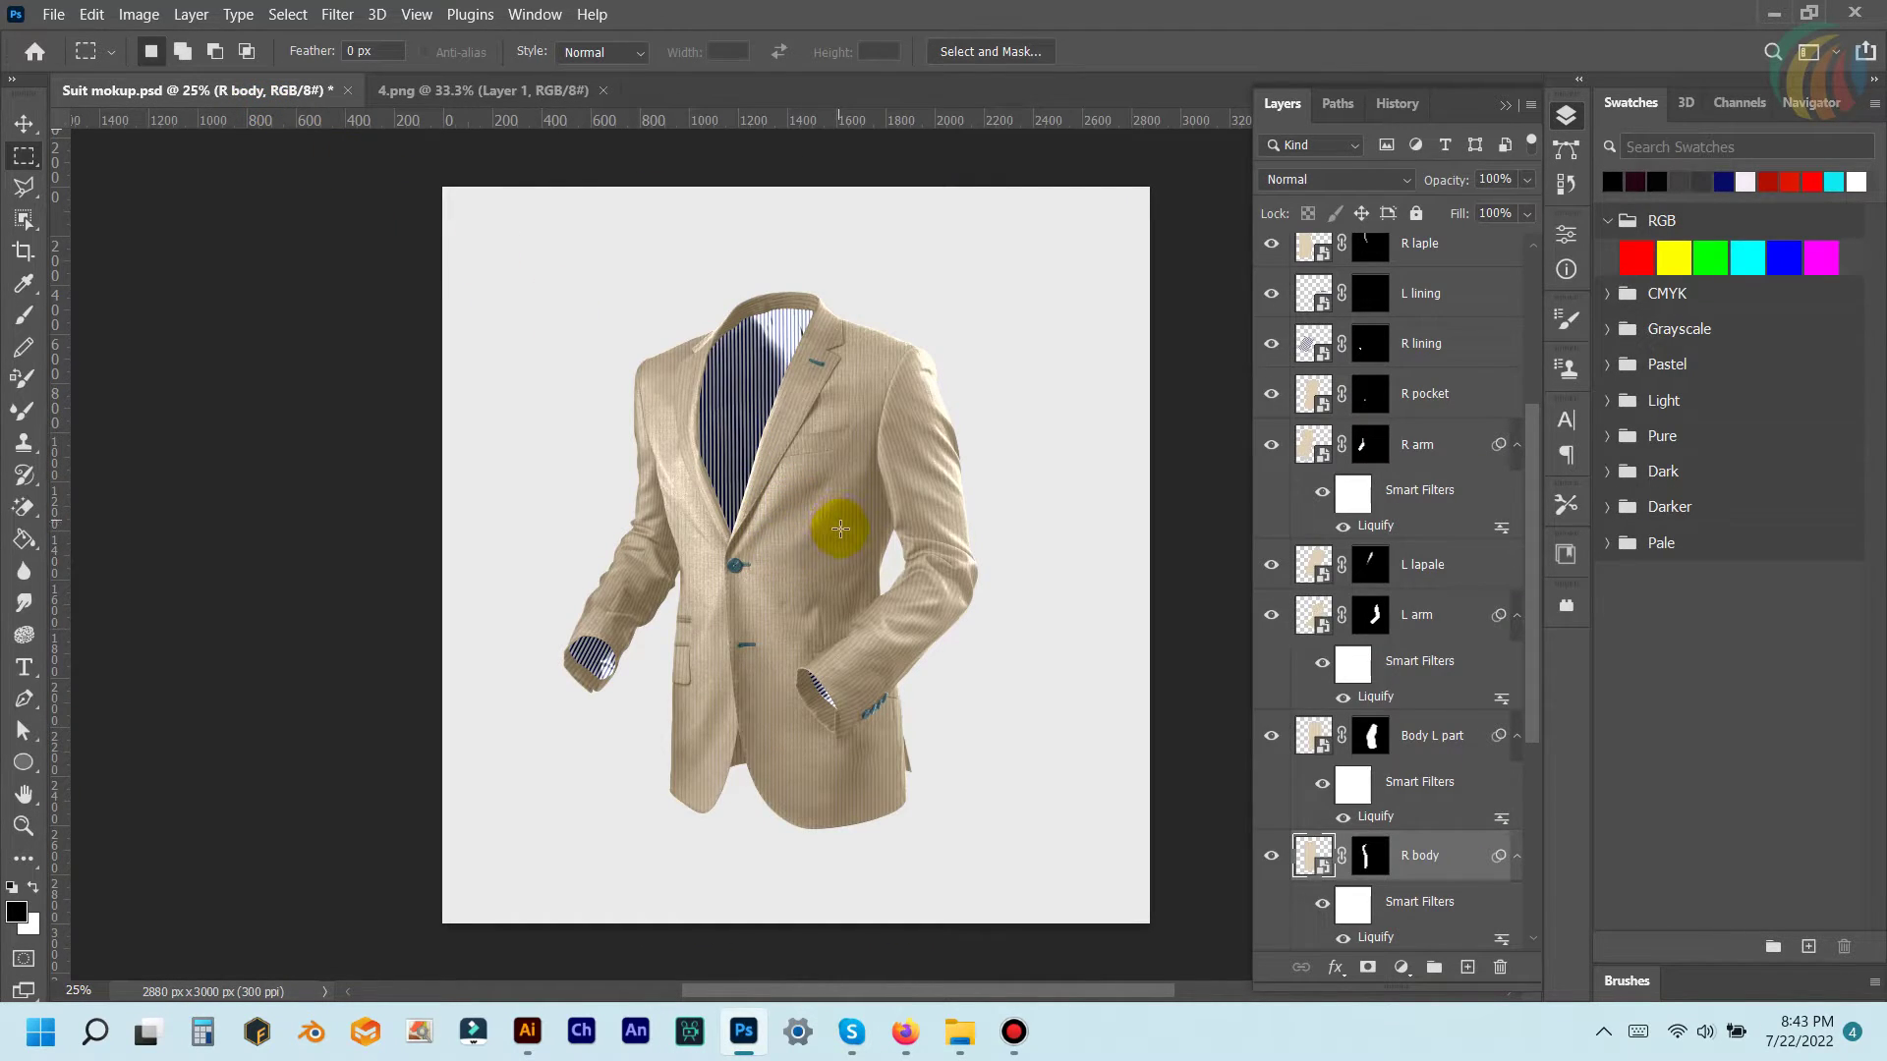
scroll(840, 528, up, 3)
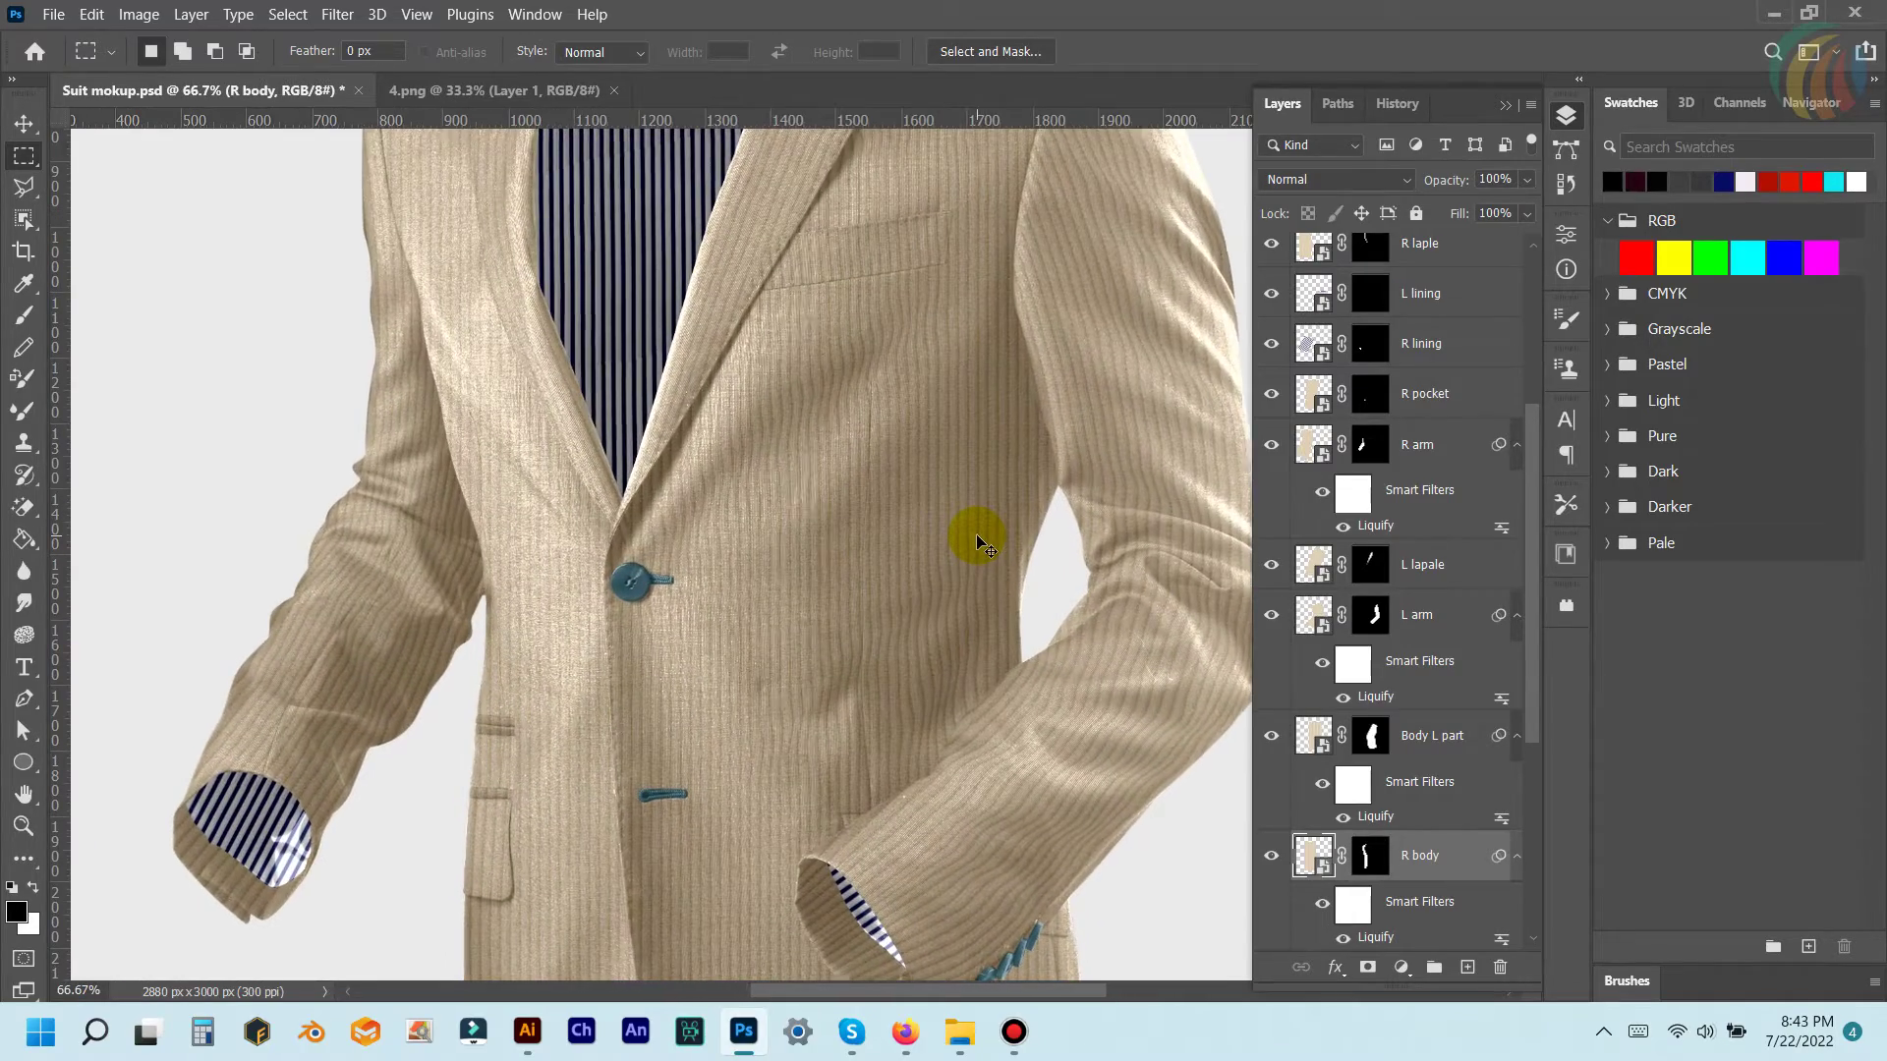
scroll(980, 543, up, 1)
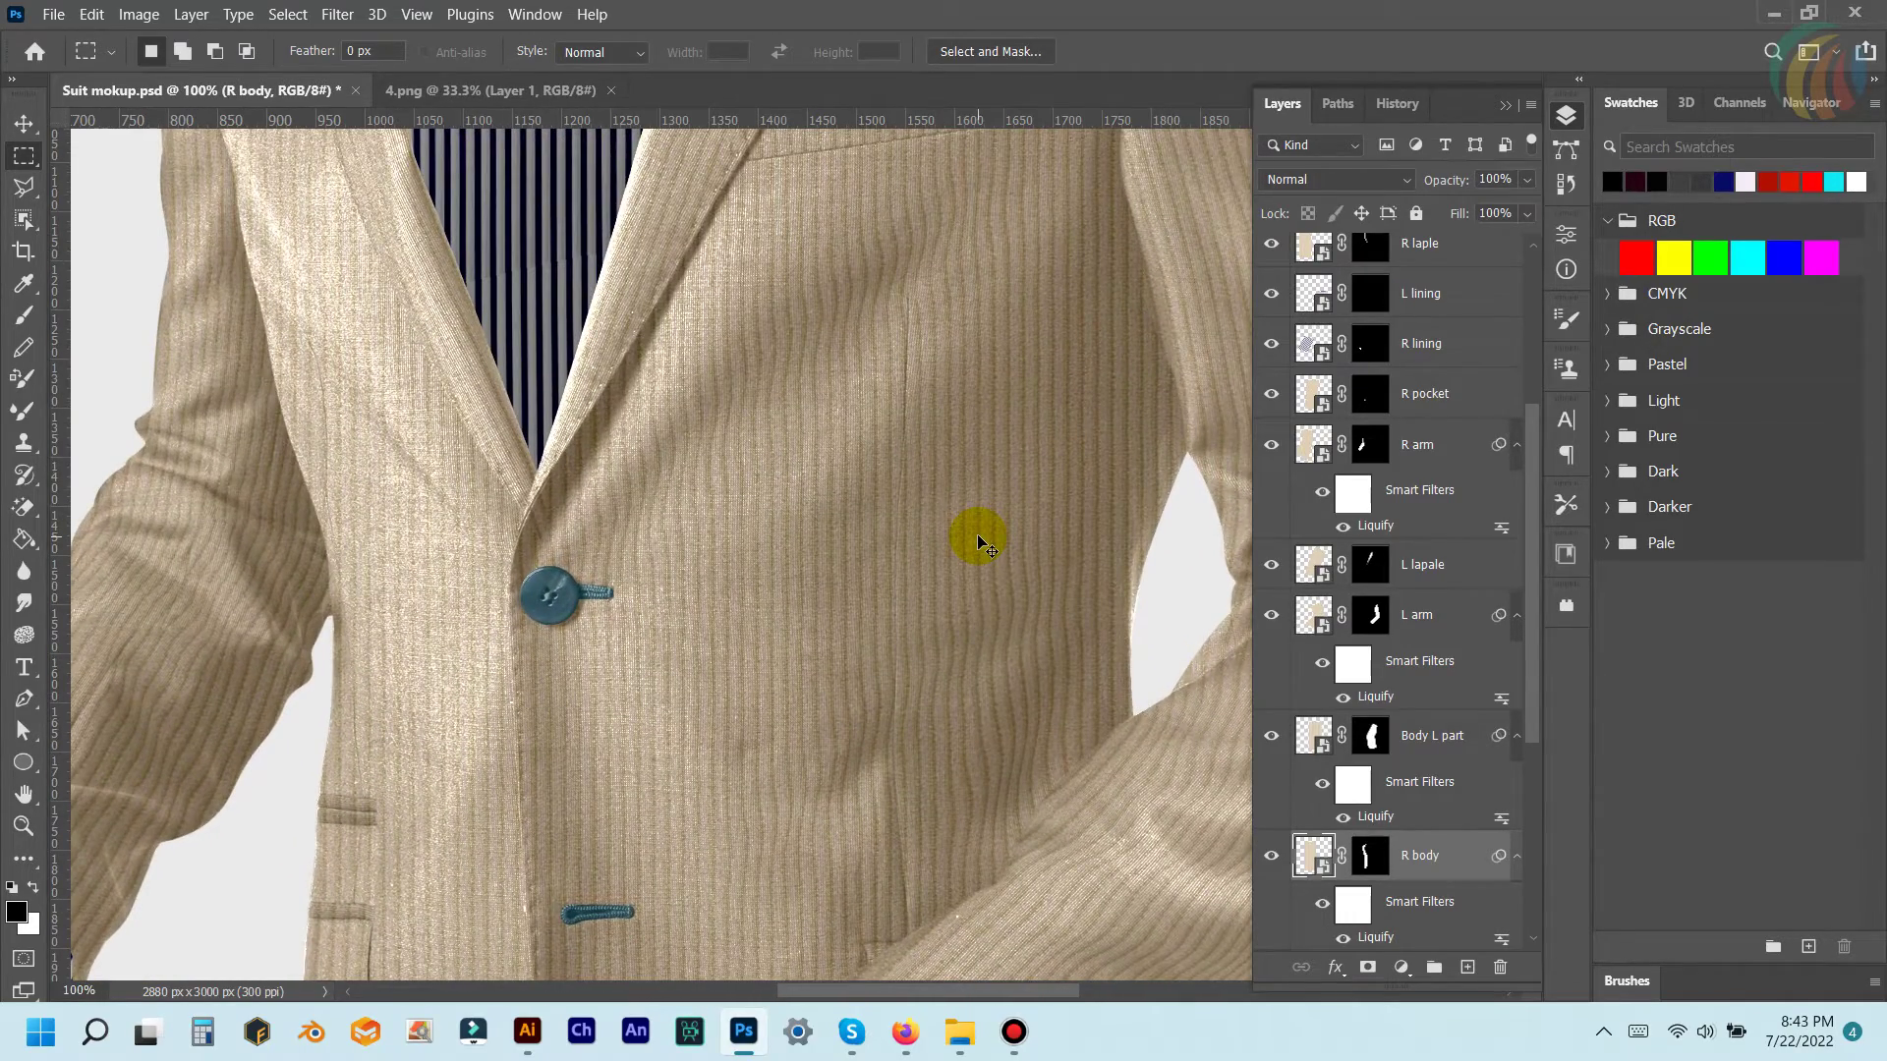
scroll(980, 543, down, 2)
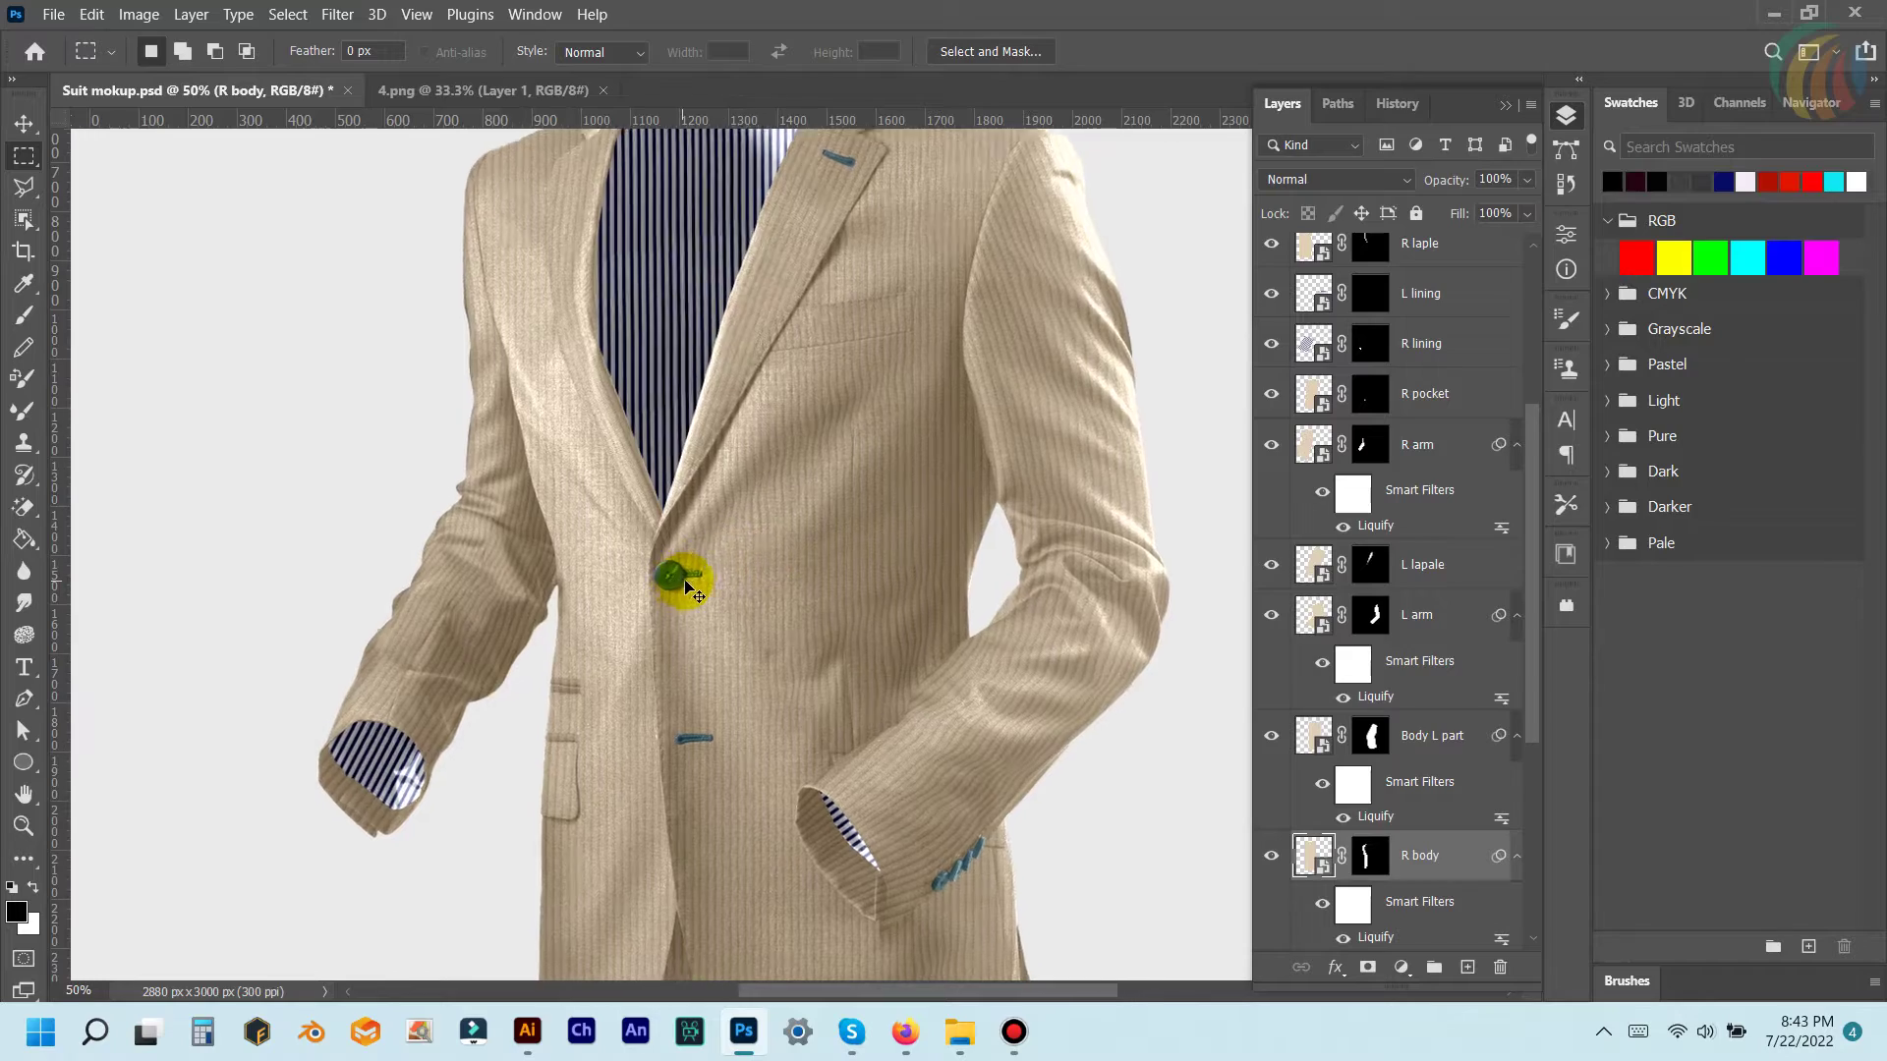
scroll(686, 584, up, 2)
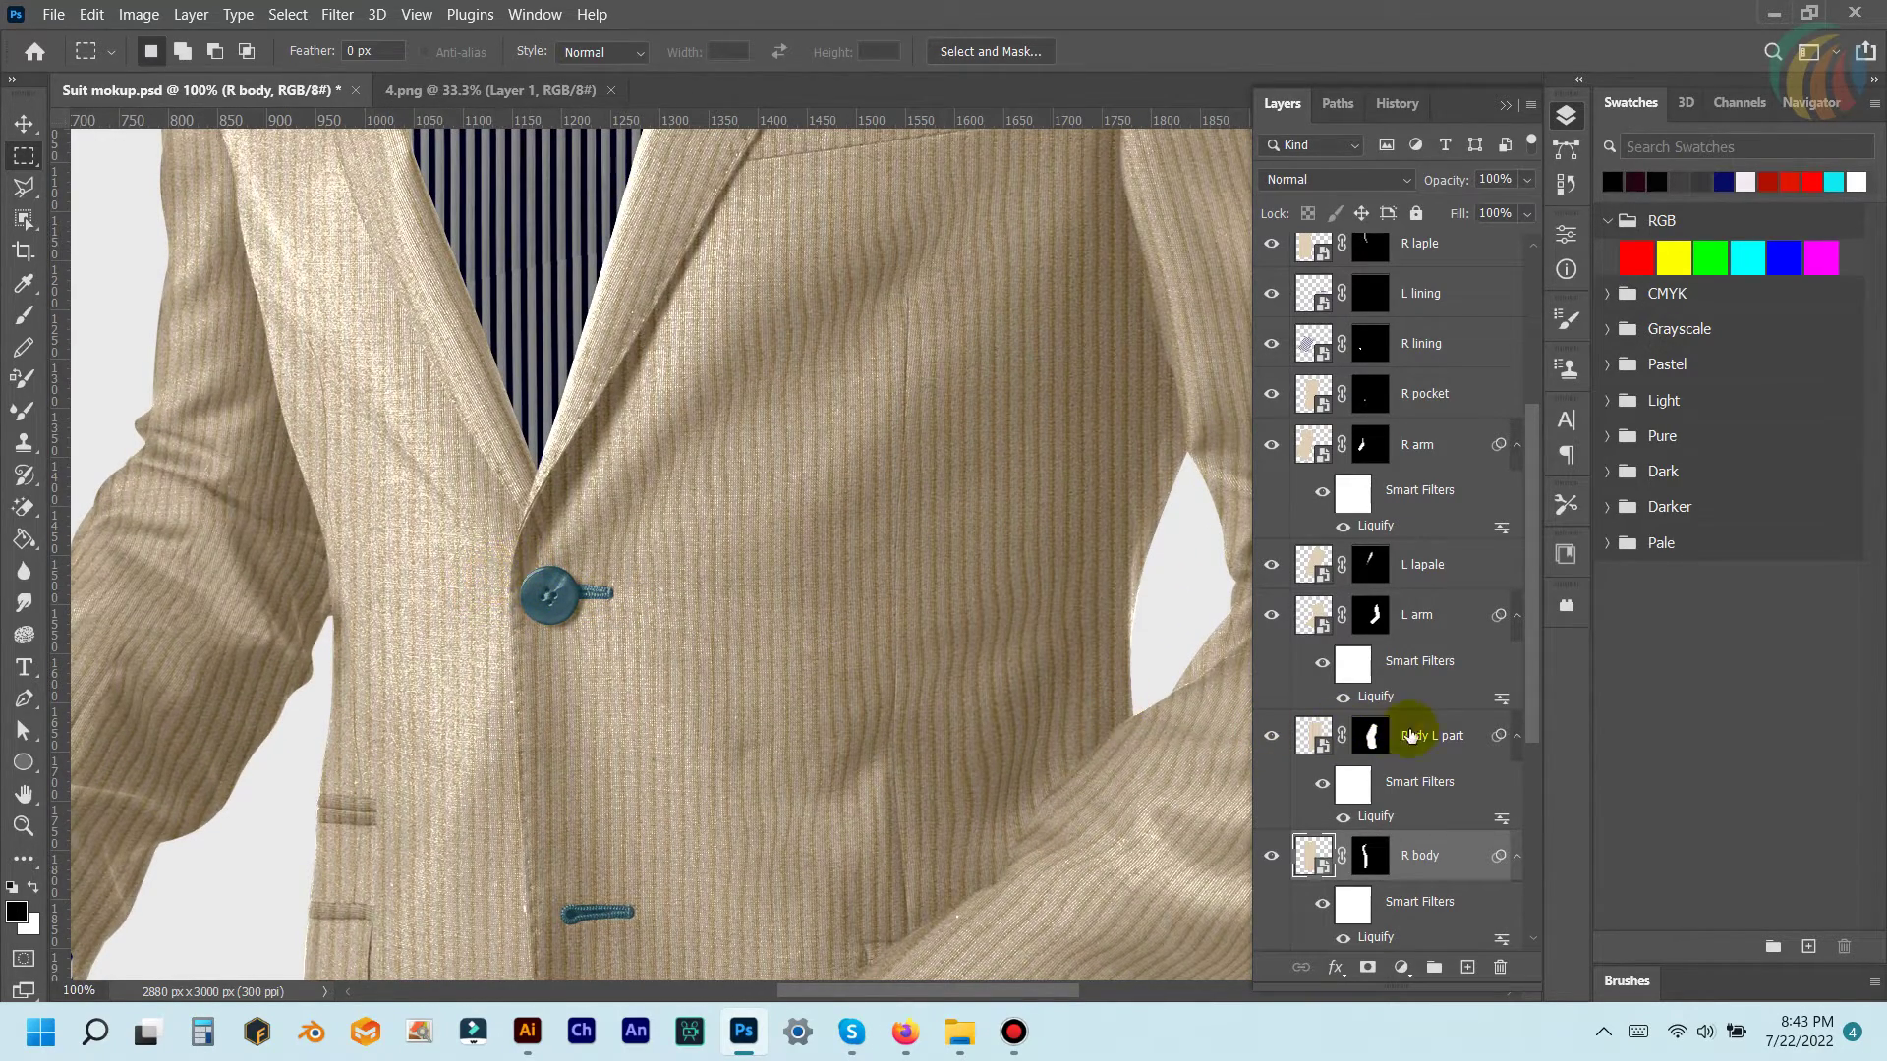
mouse_move(1537, 685)
mouse_down()
mouse_move(1536, 552)
mouse_move(1541, 861)
mouse_up()
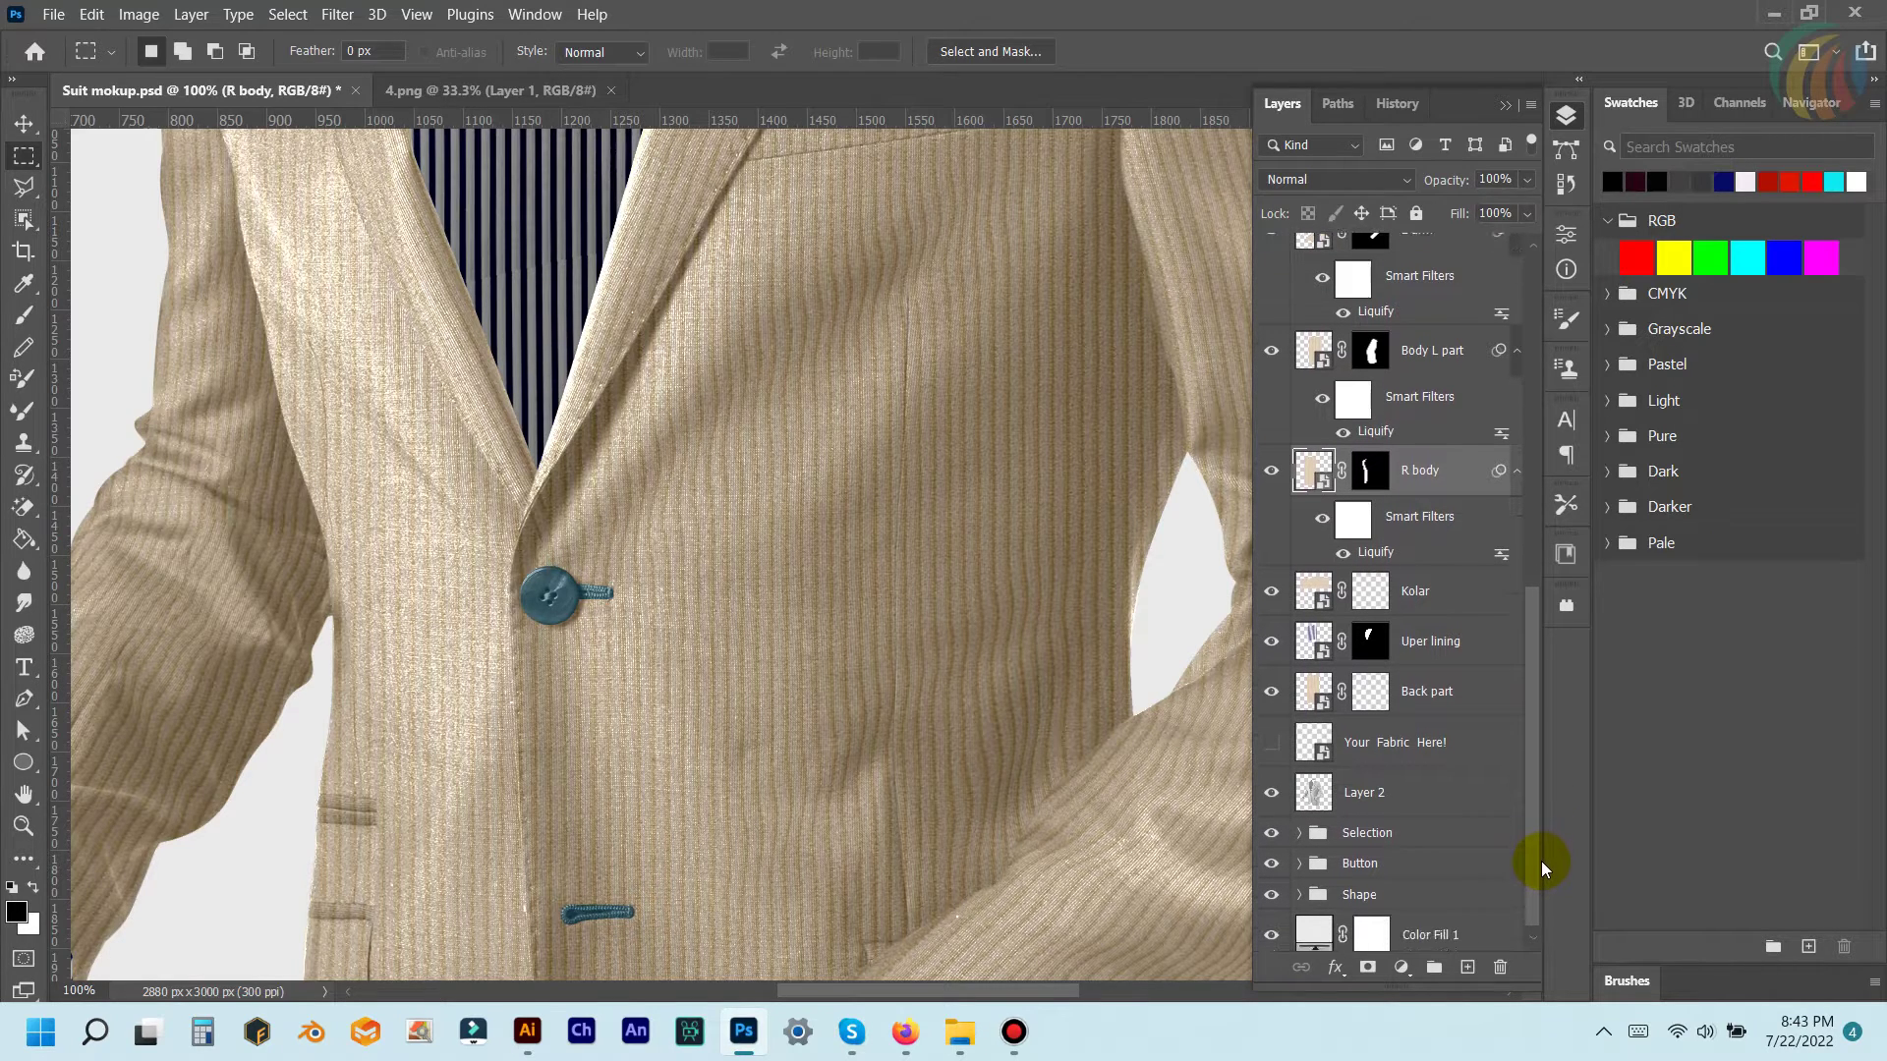
click(1299, 865)
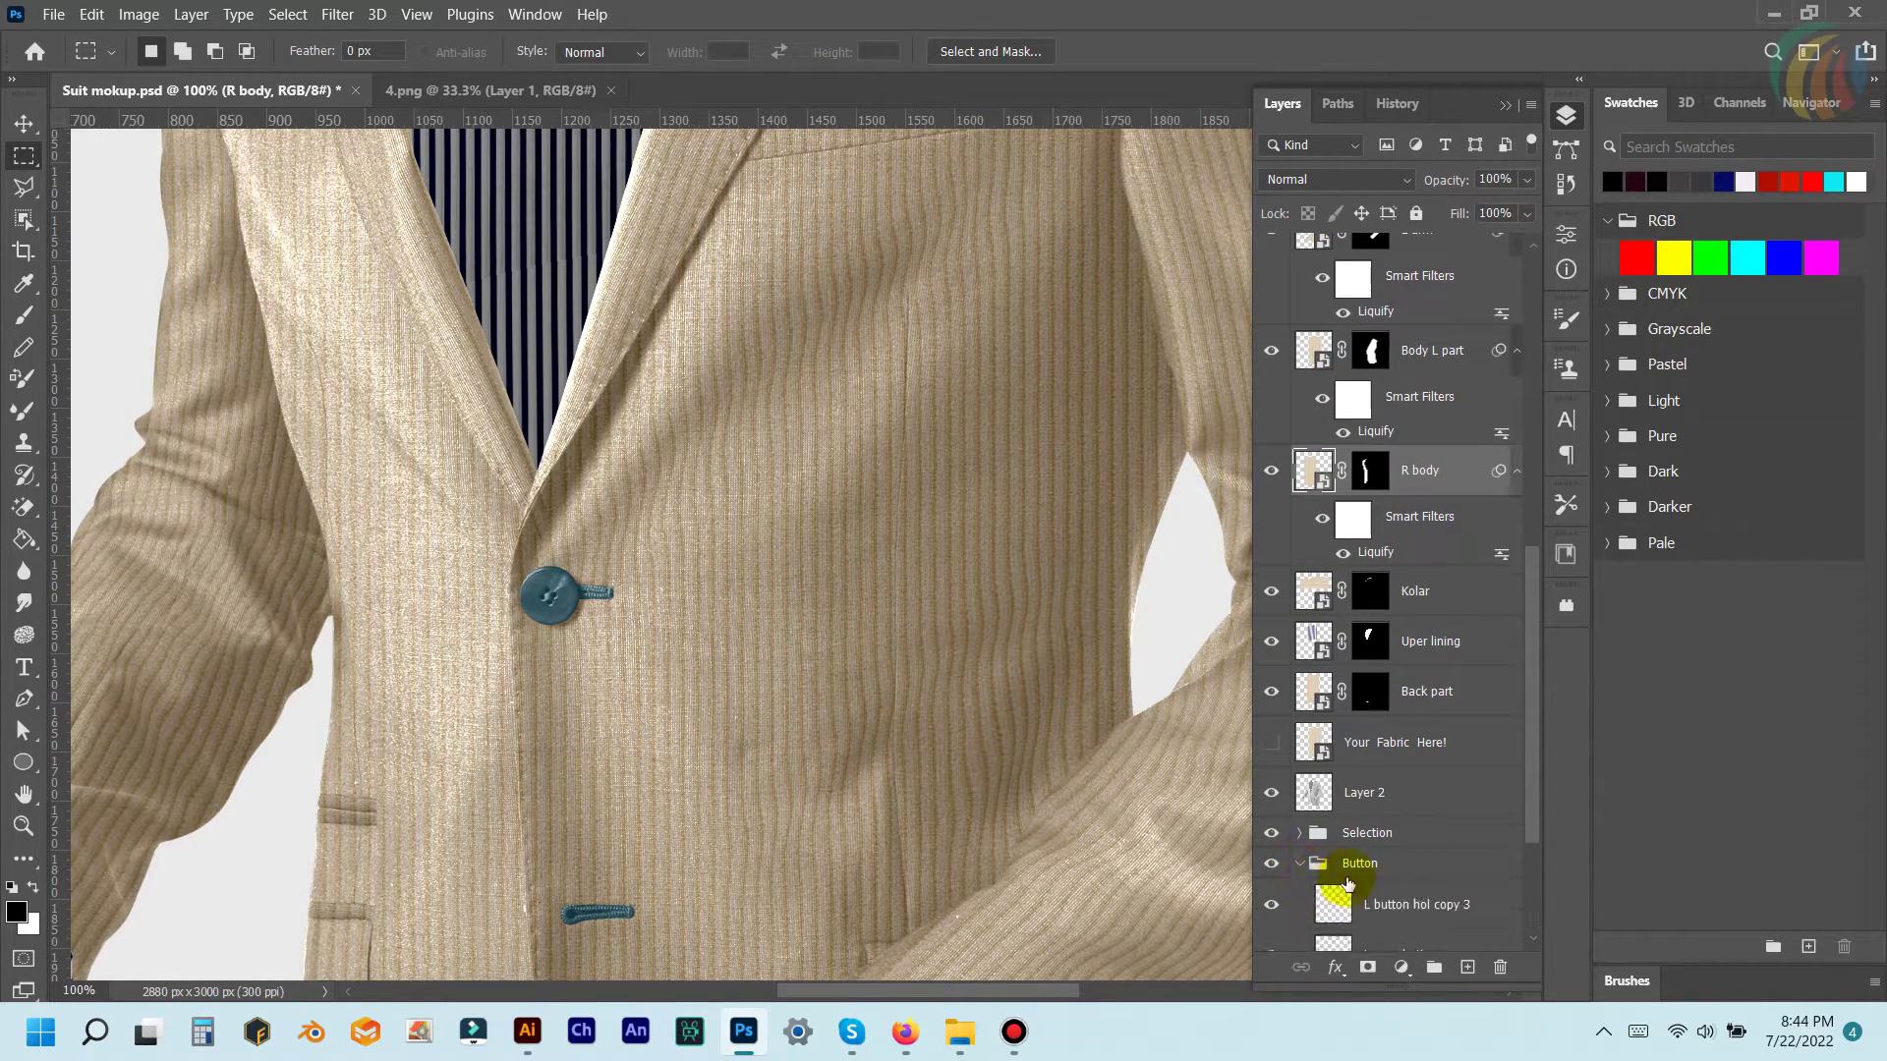
drag(1529, 796, 1531, 899)
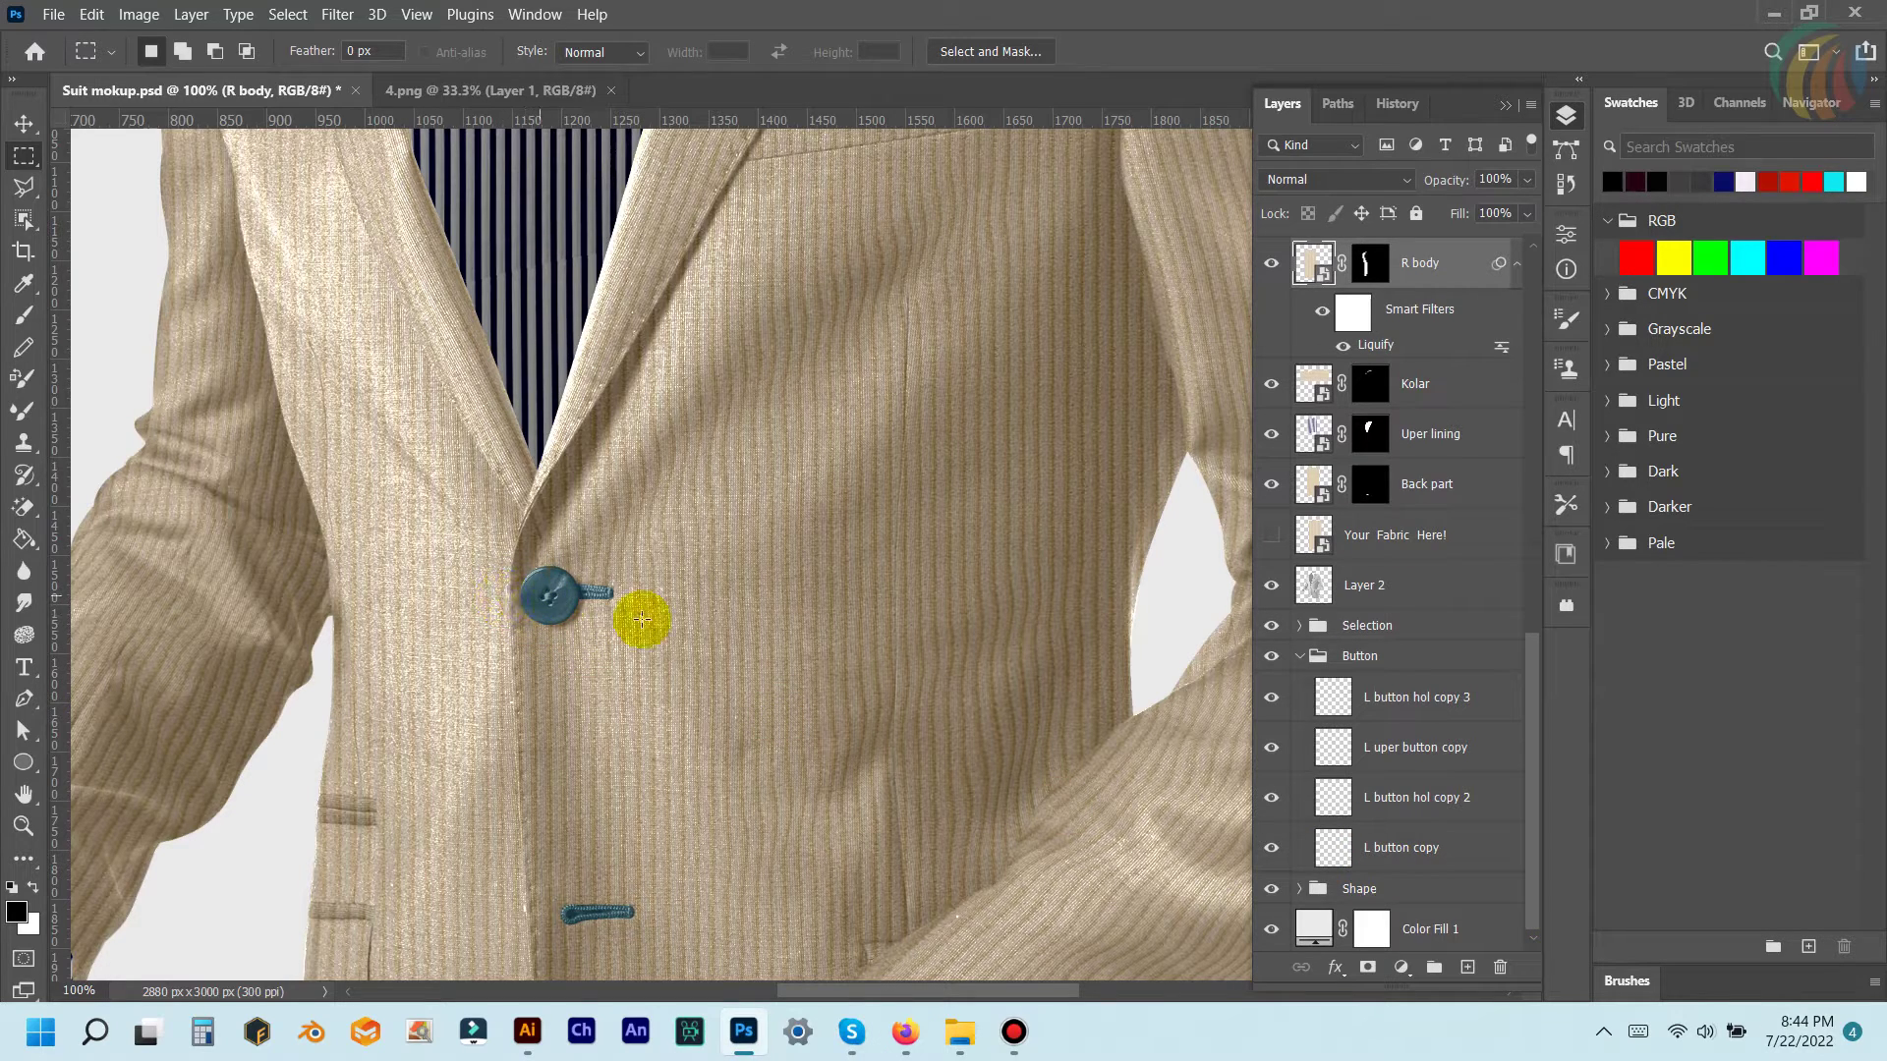
double_click(1340, 718)
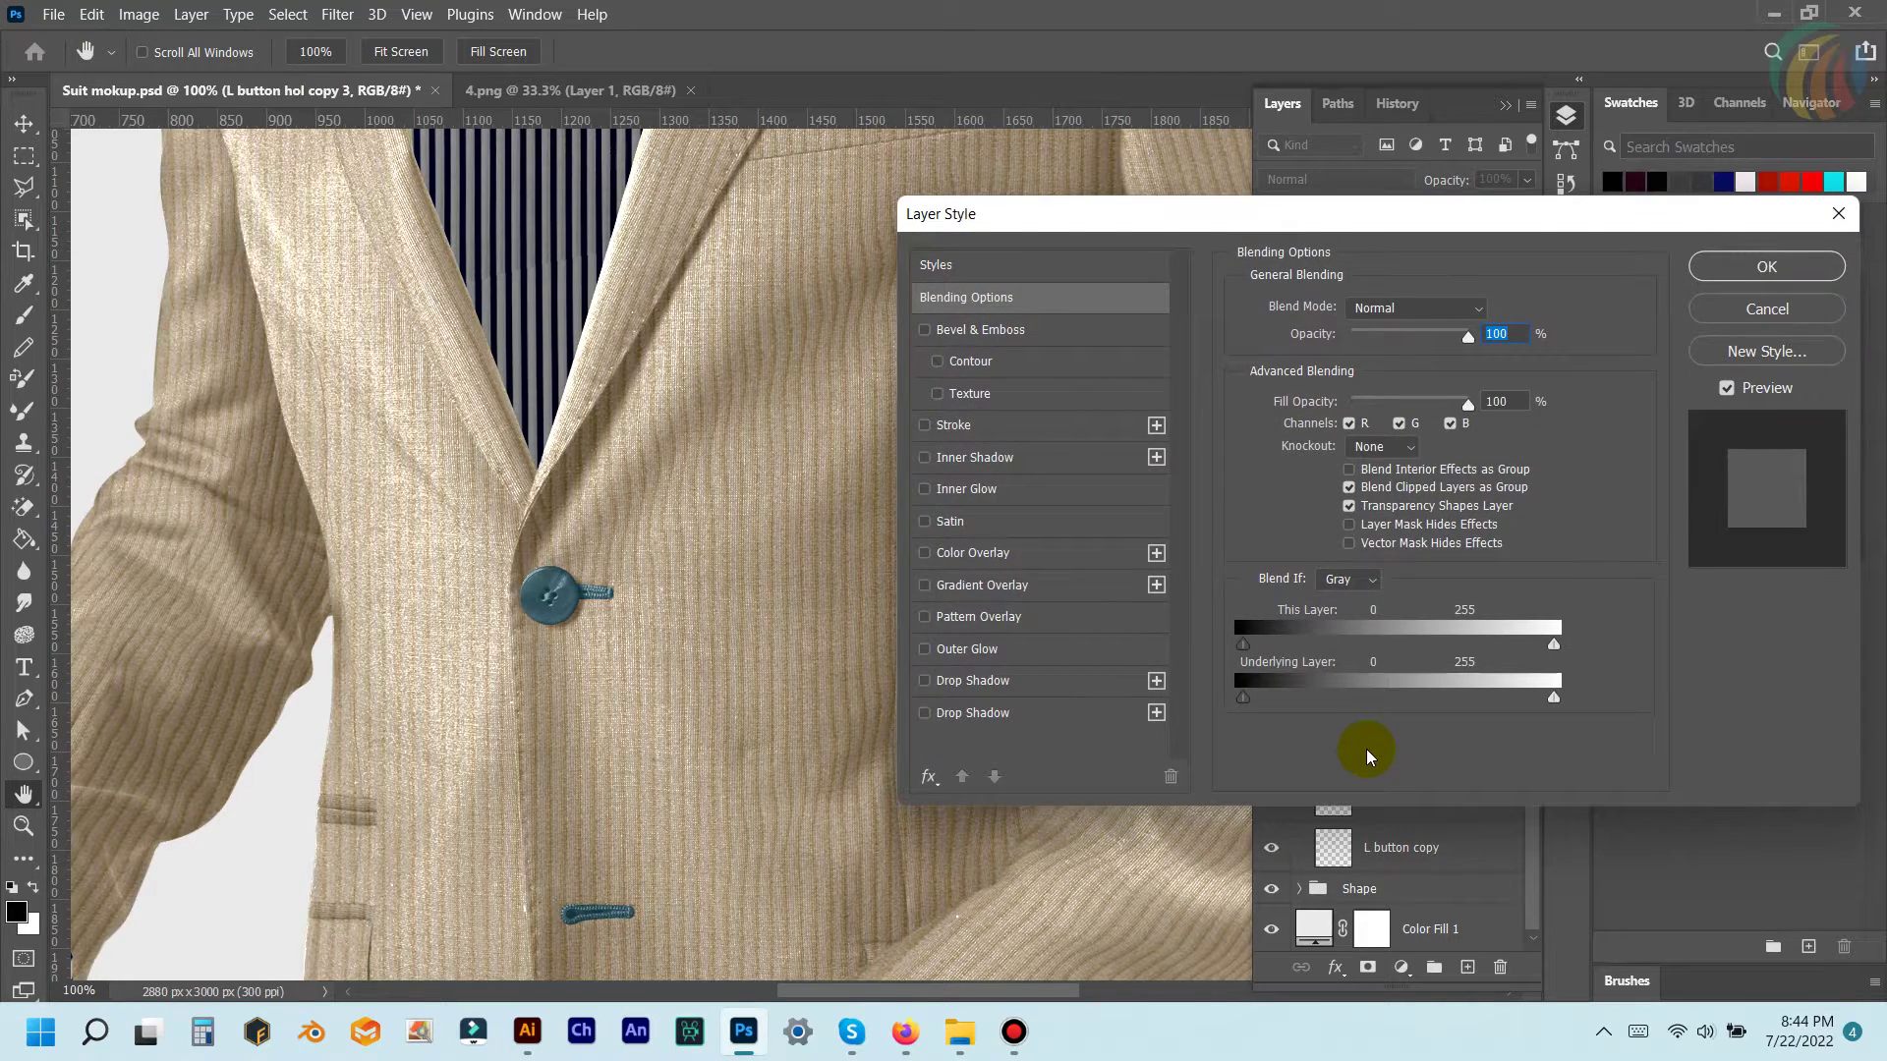
click(1837, 213)
drag(1535, 700, 1551, 314)
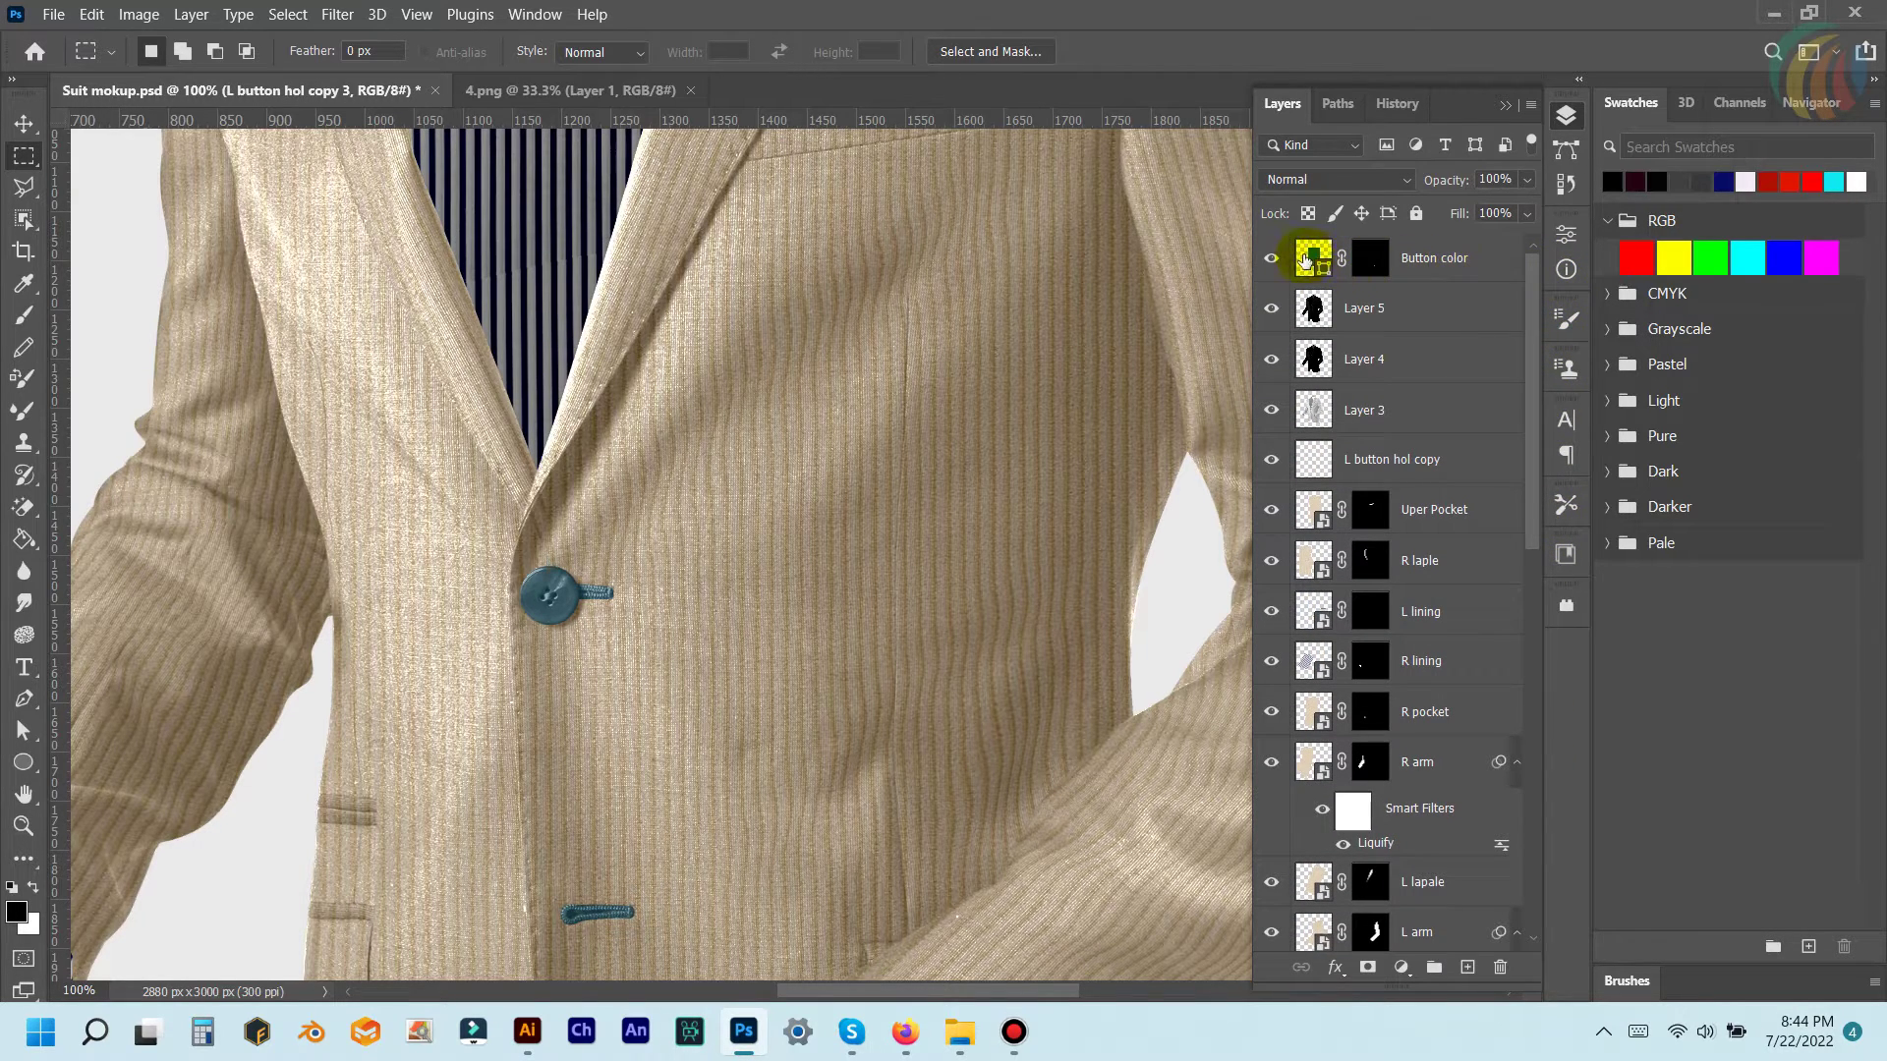
- Recolour the Button color fill layer to tan 9a8b74 by sampling the jacket fabric
double_click(1312, 258)
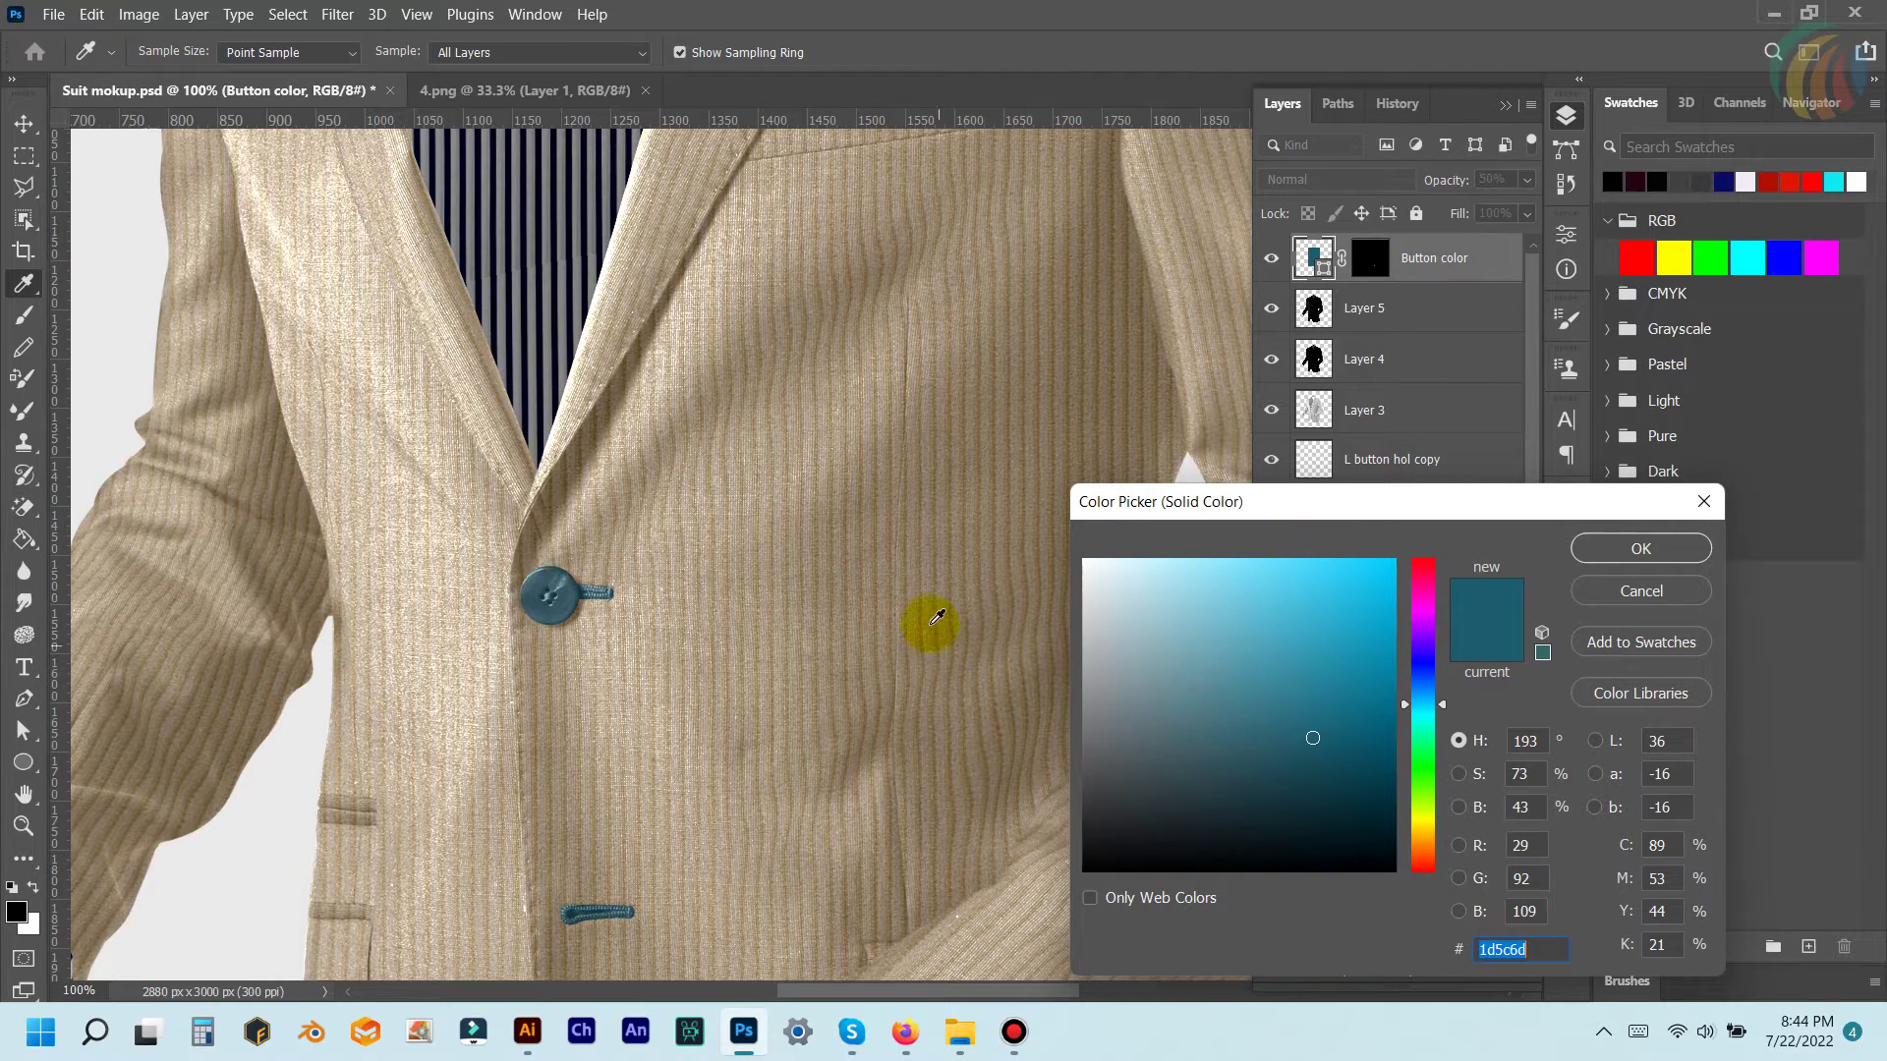
click(931, 617)
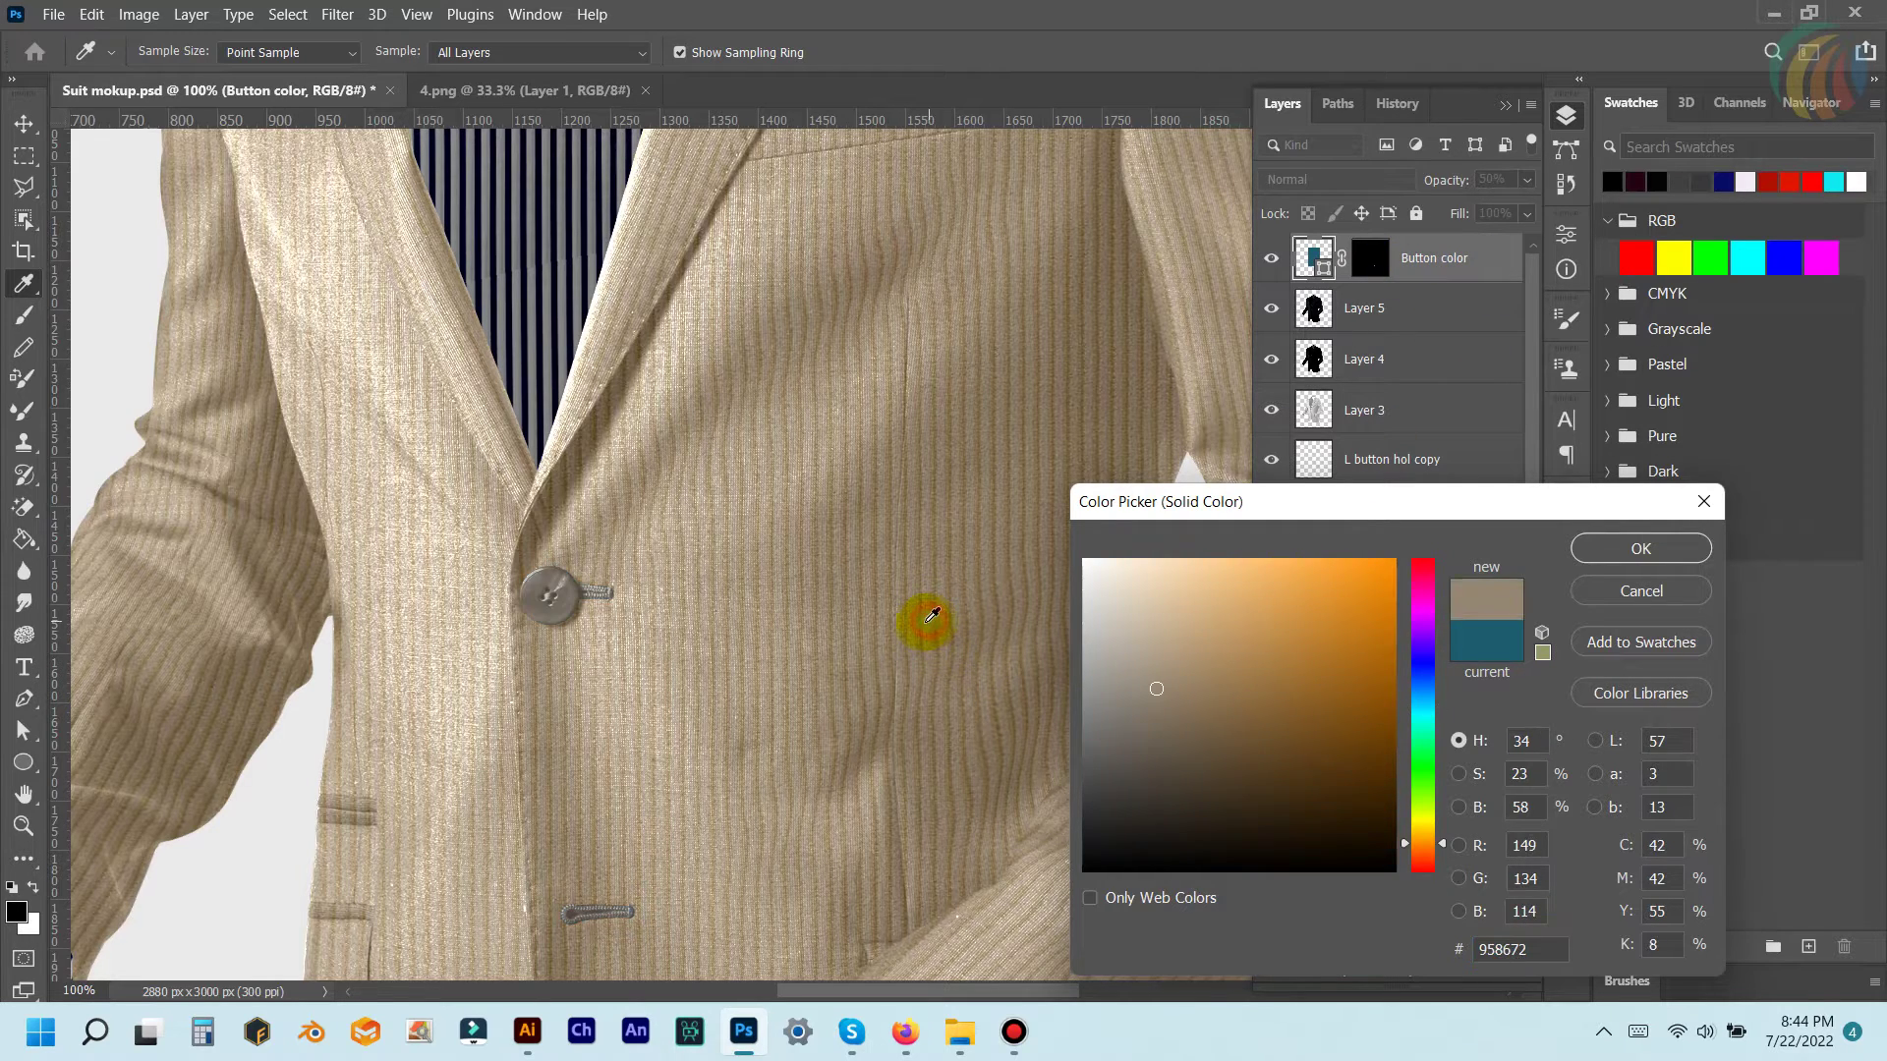
click(807, 610)
click(790, 682)
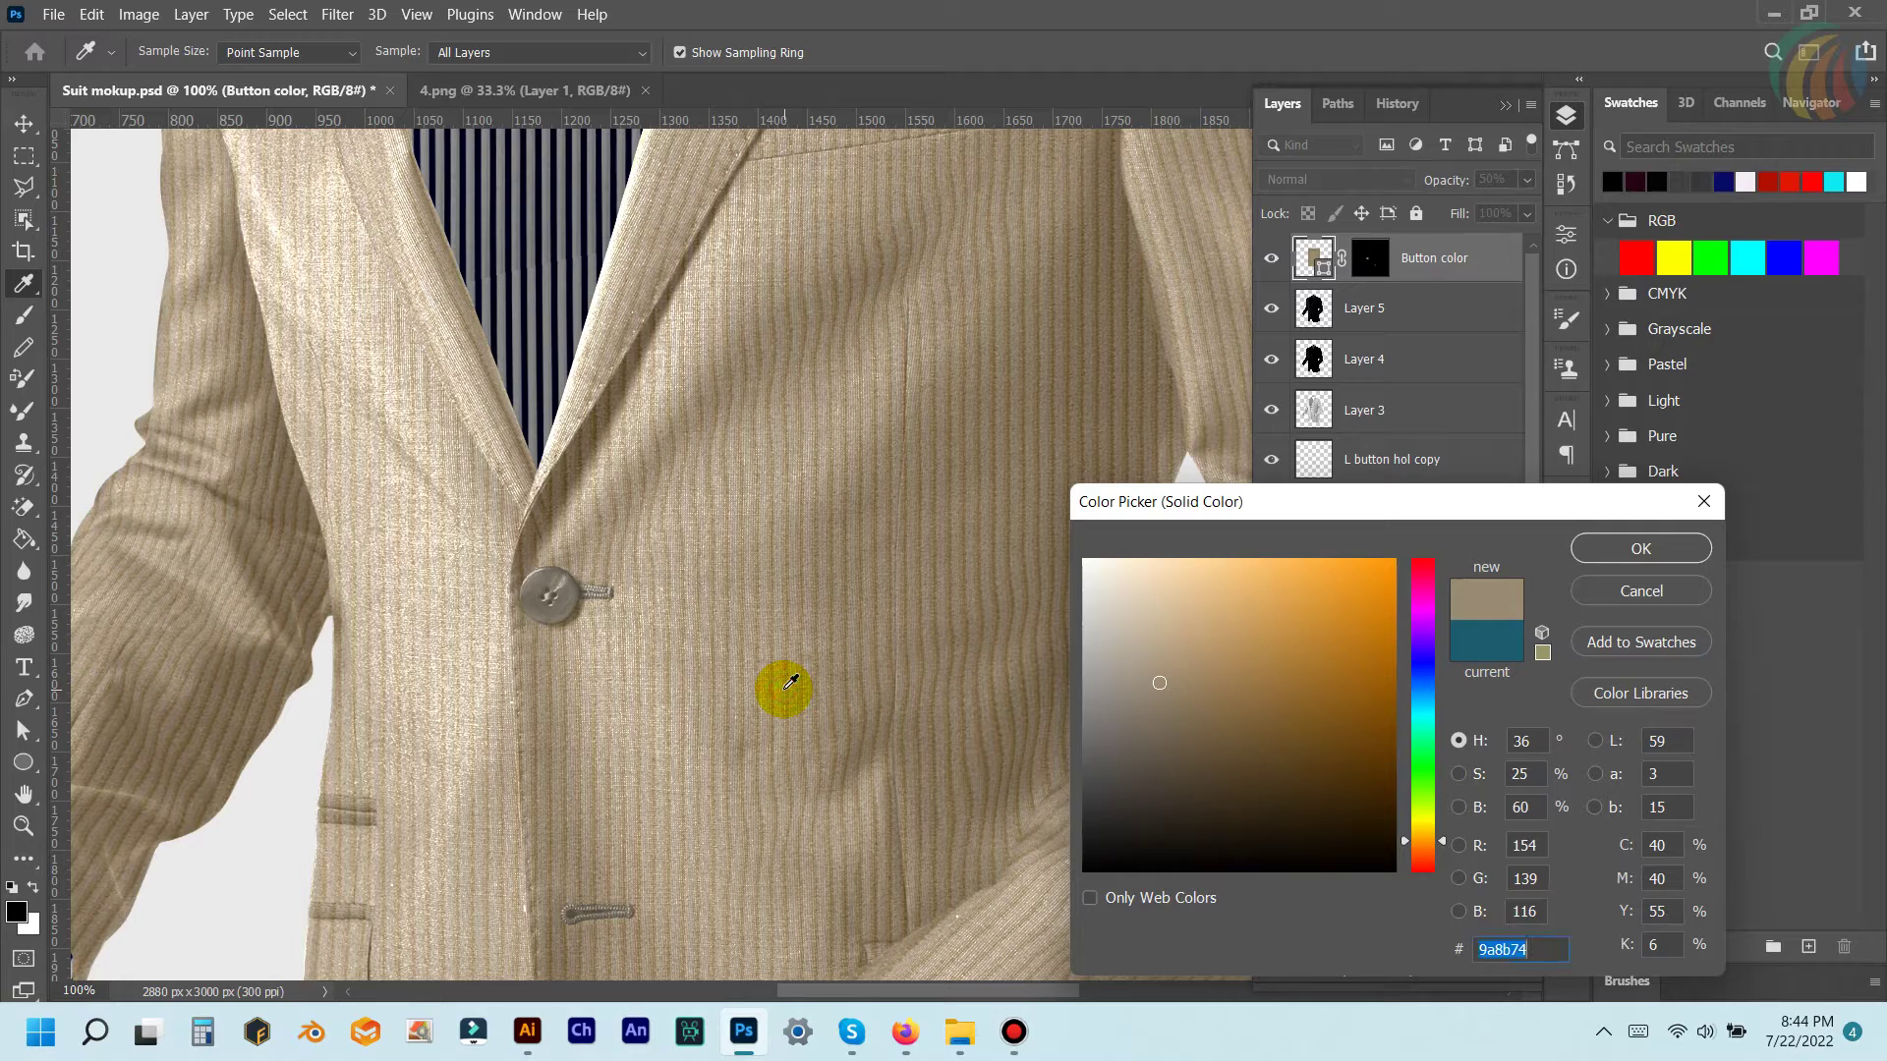
click(1632, 550)
key(m)
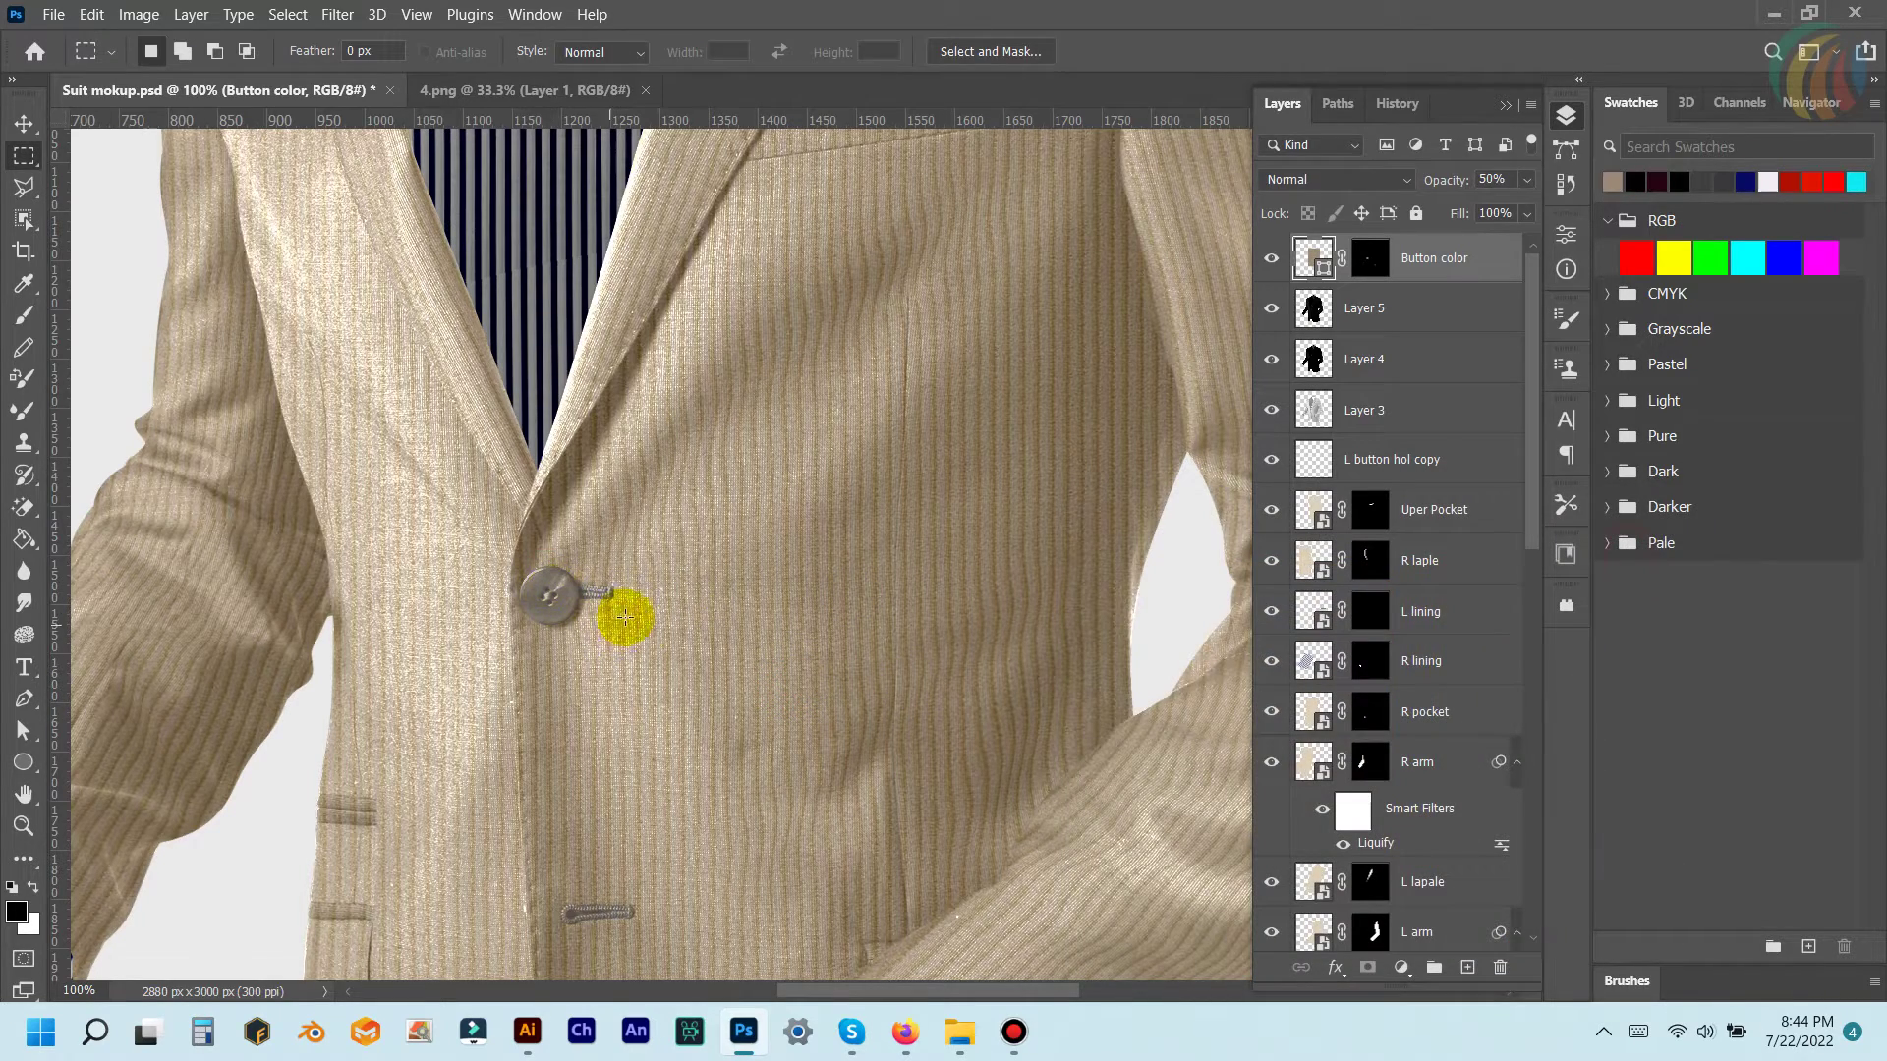
- Open the R lining smart object's contents and turn off the rectangle's Pattern Overlay effect
scroll(835, 717, down, 1)
scroll(839, 716, up, 2)
scroll(838, 717, down, 1)
scroll(842, 679, up, 1)
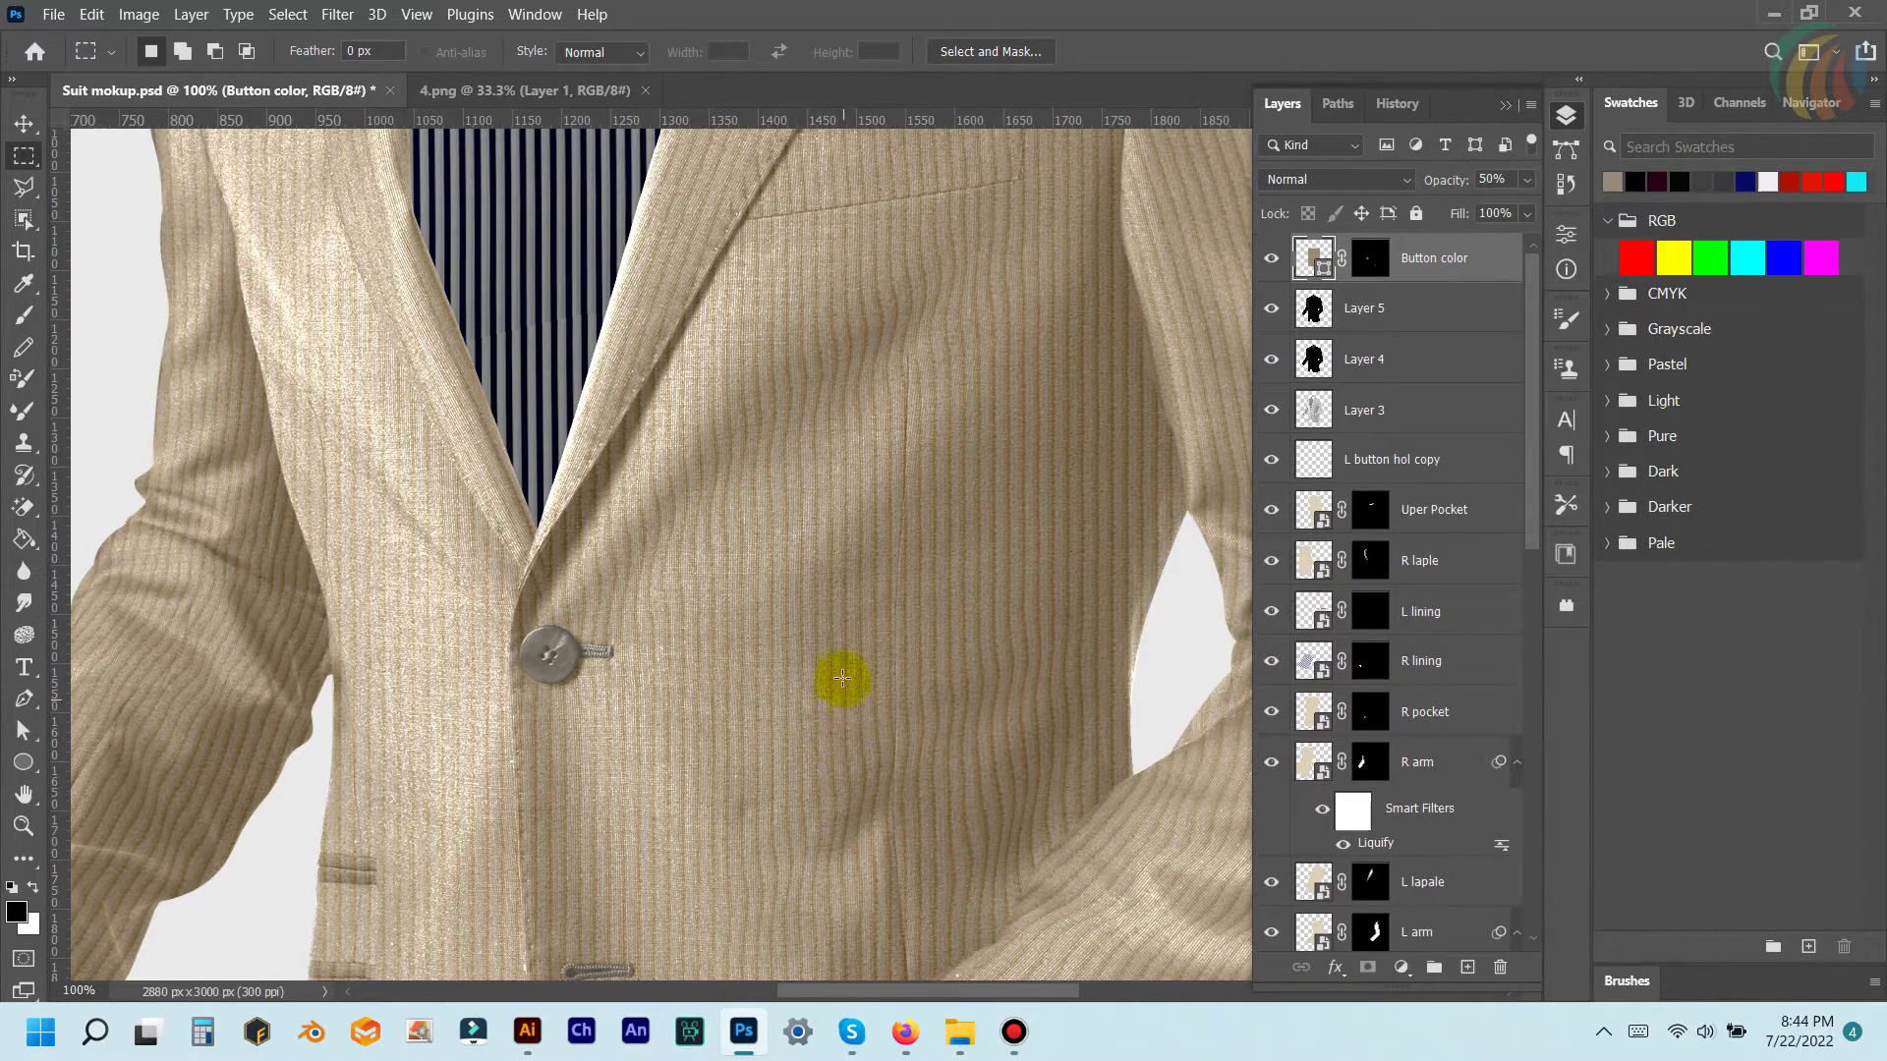
scroll(842, 678, up, 1)
scroll(844, 661, down, 2)
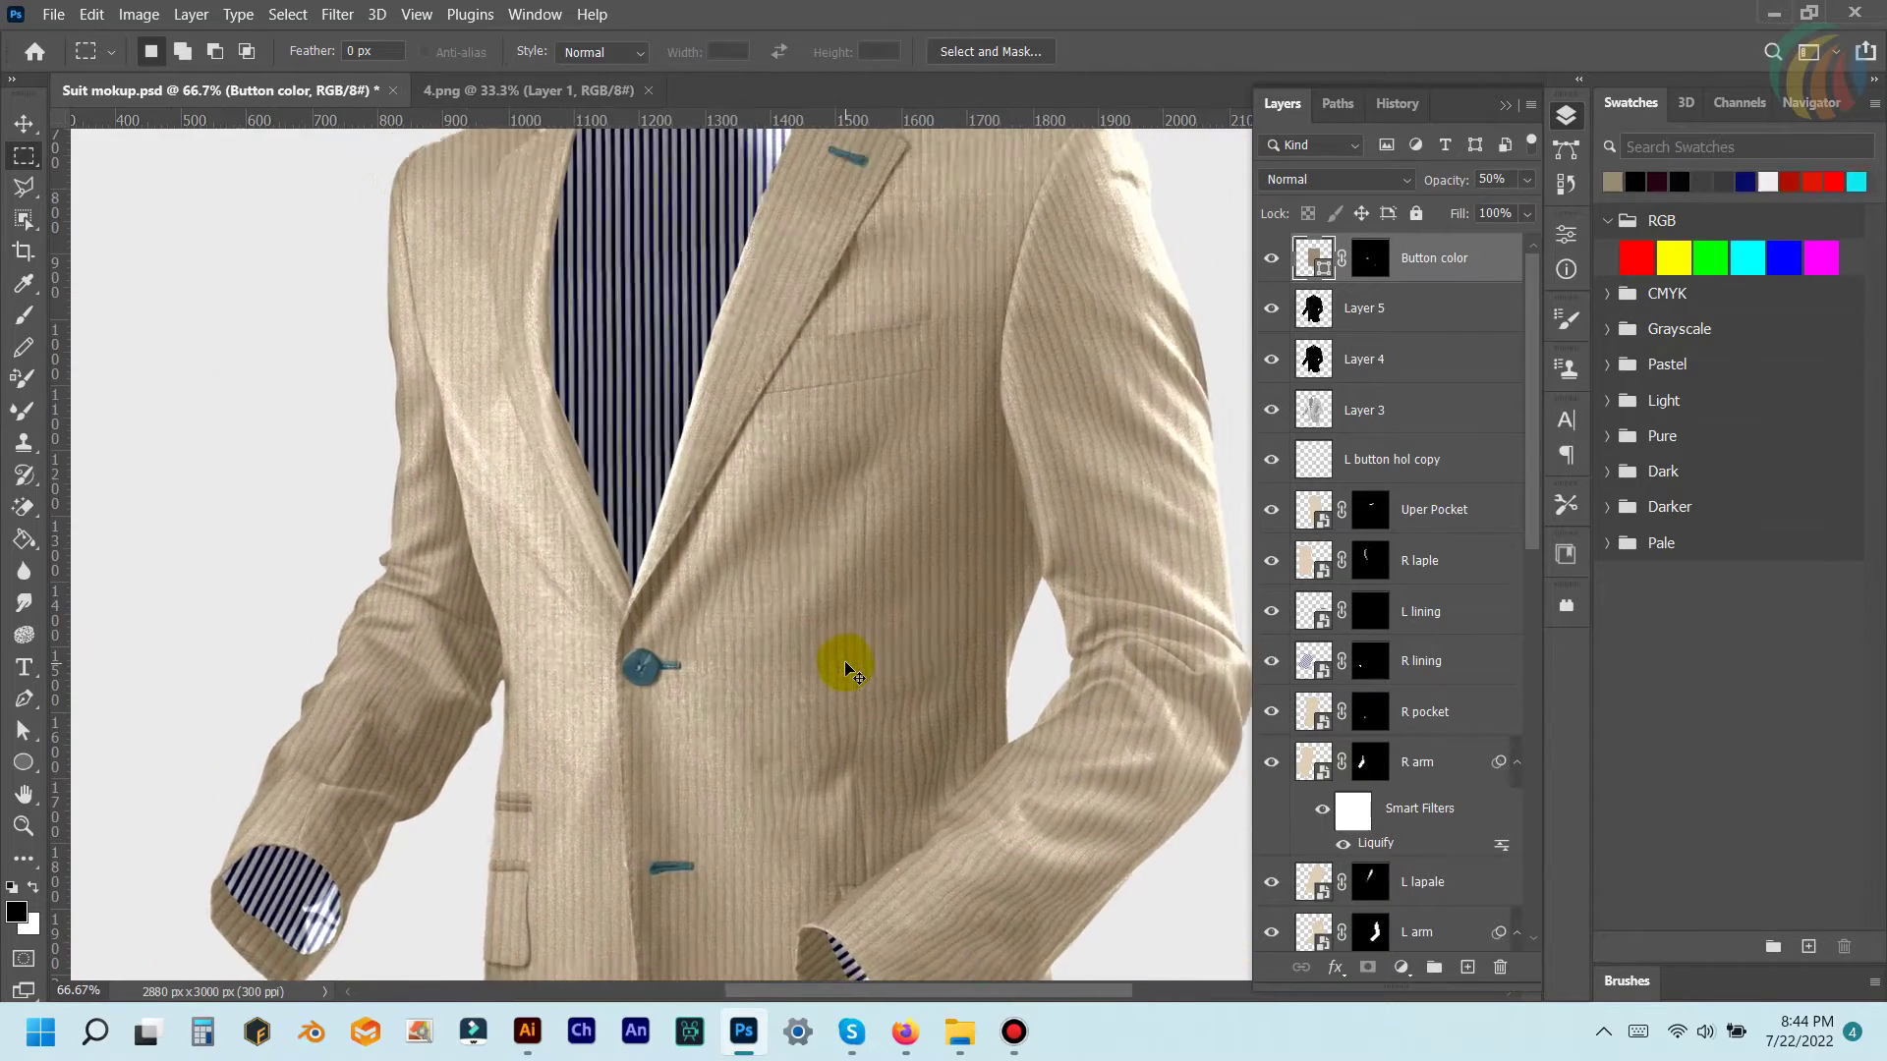
scroll(855, 542, up, 1)
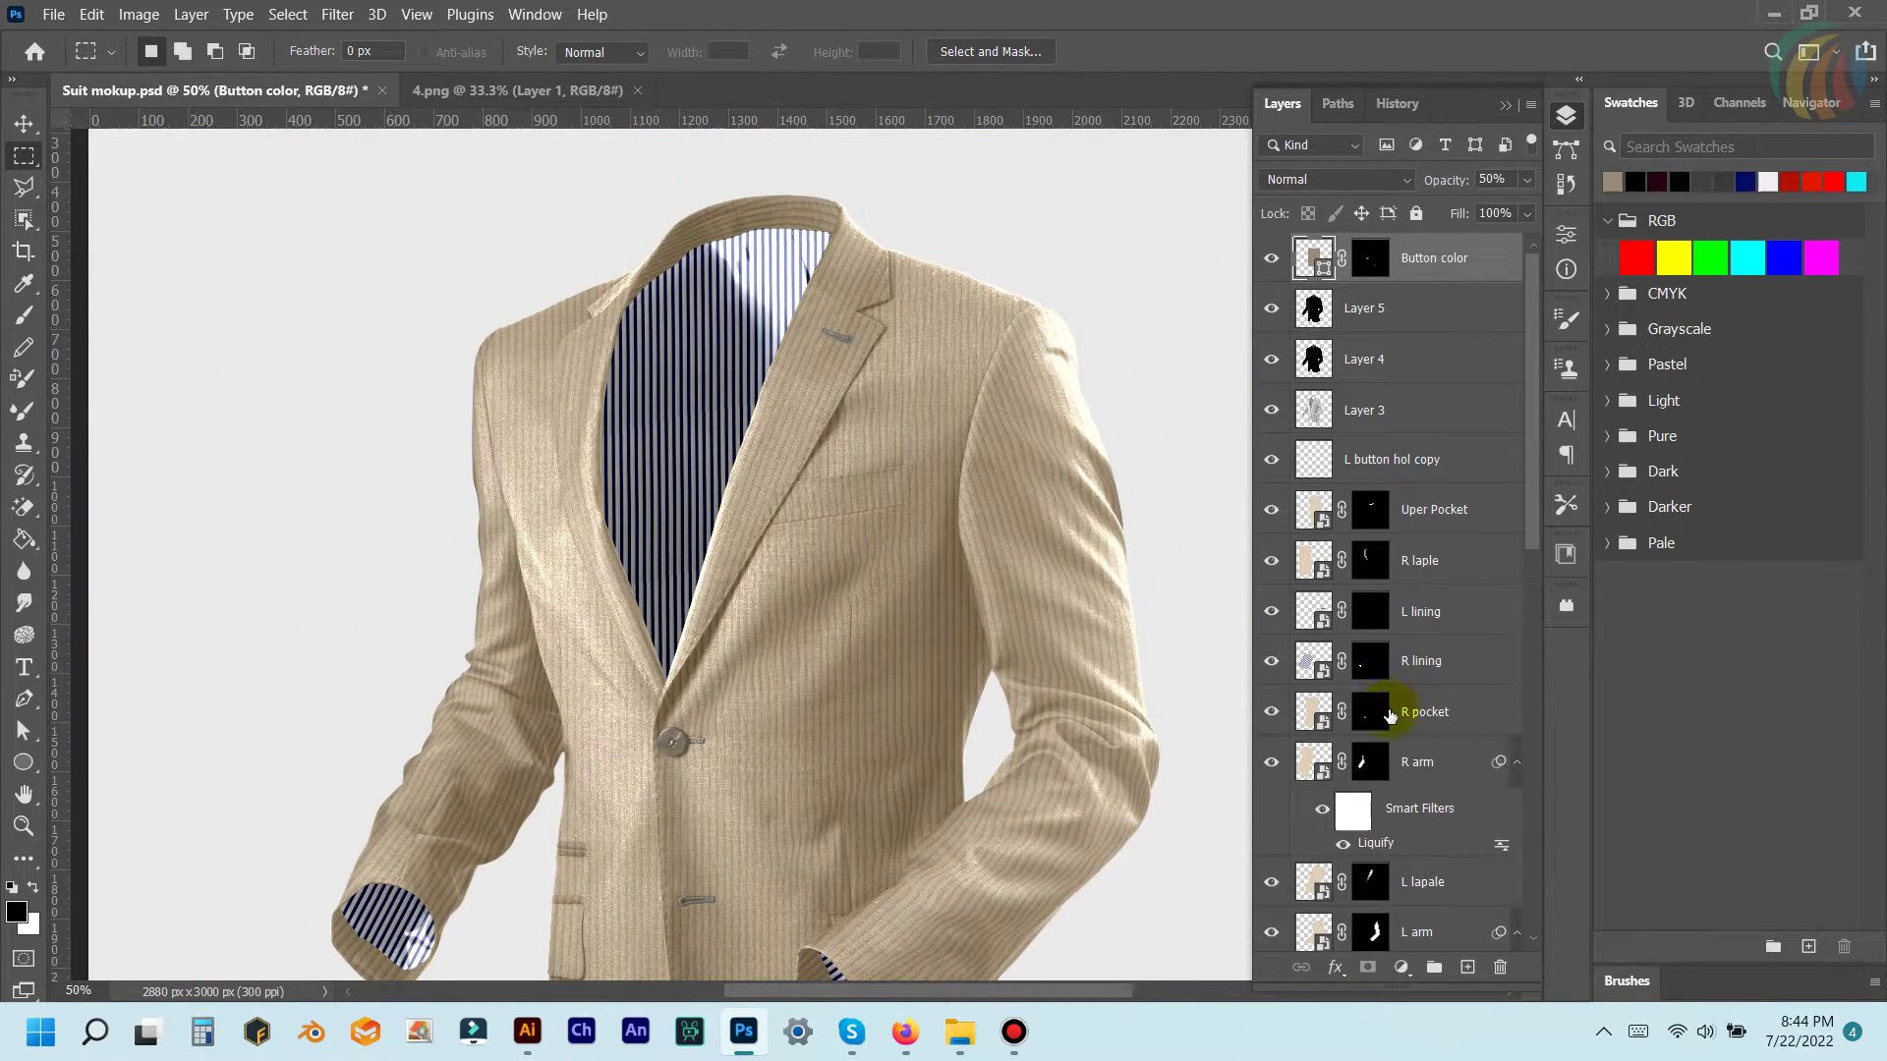
double_click(1307, 651)
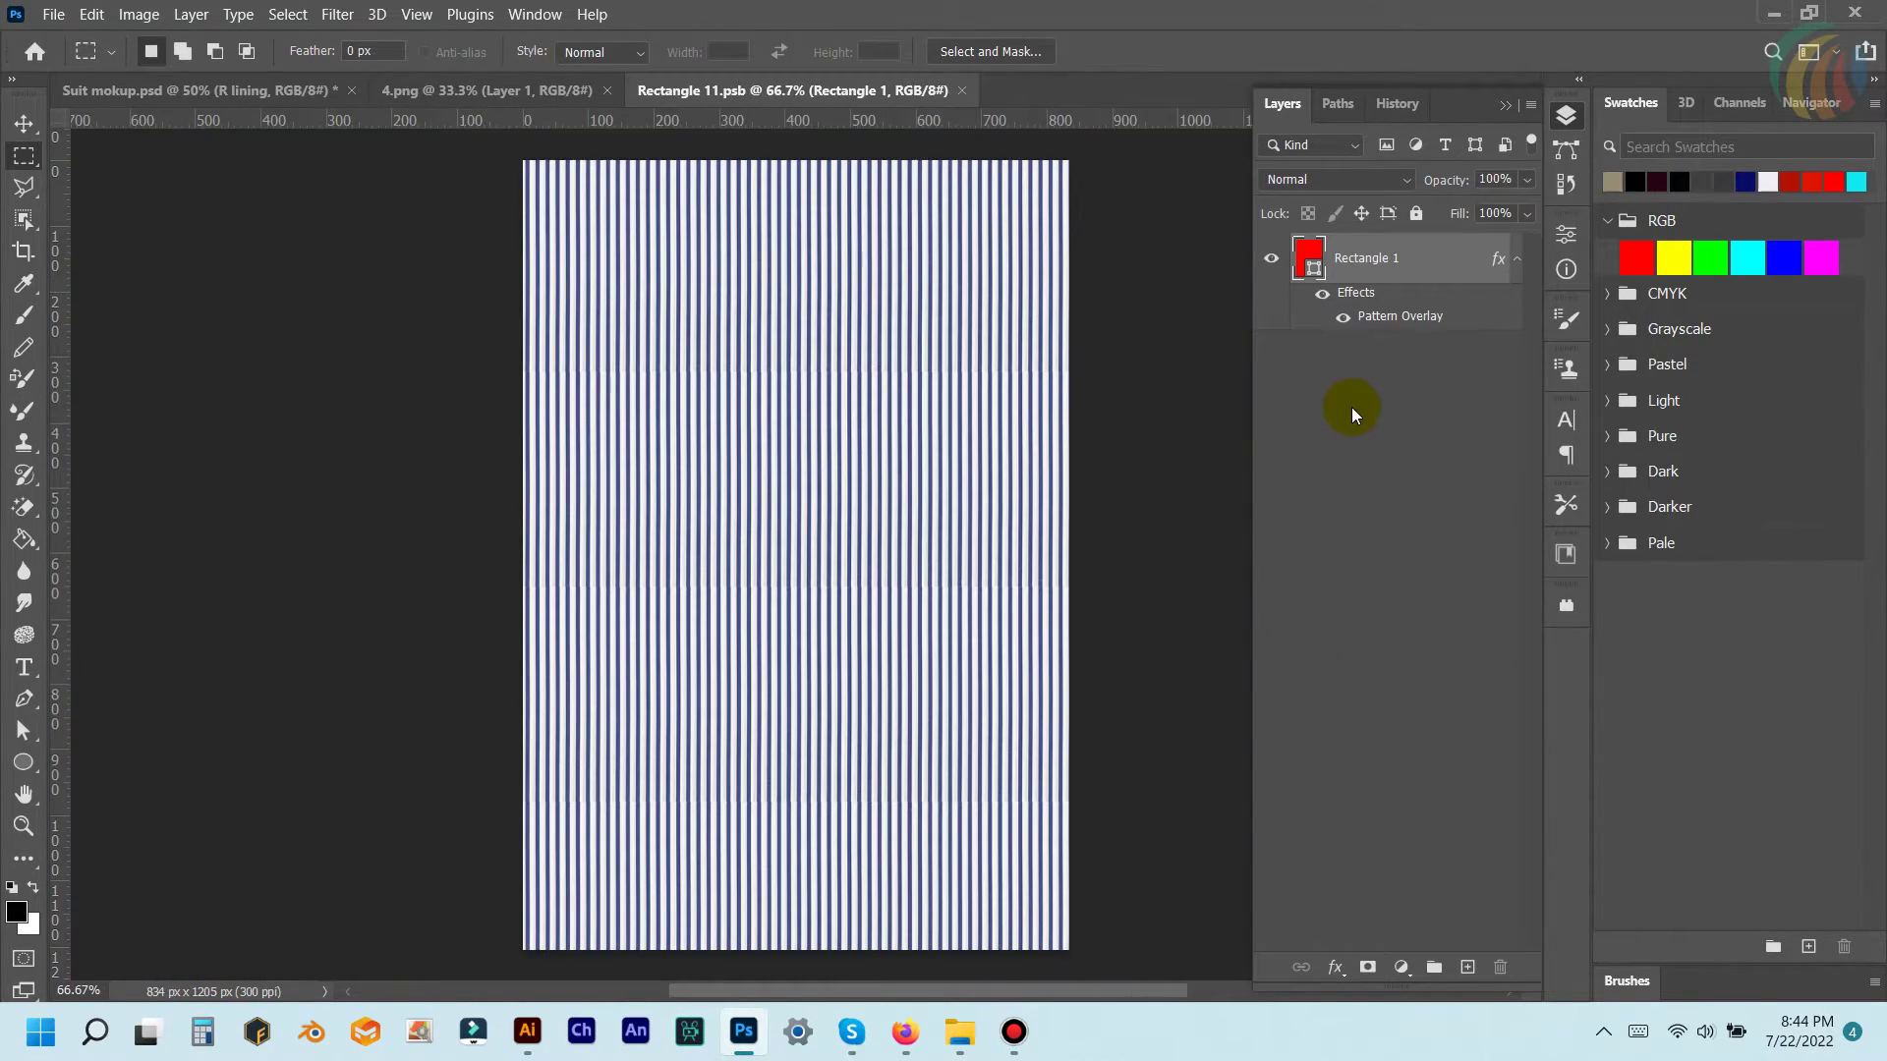
click(1343, 316)
- Set the lining rectangle's fill to light blue b3e9ff, and save and close Rectangle 11.psb
double_click(1308, 261)
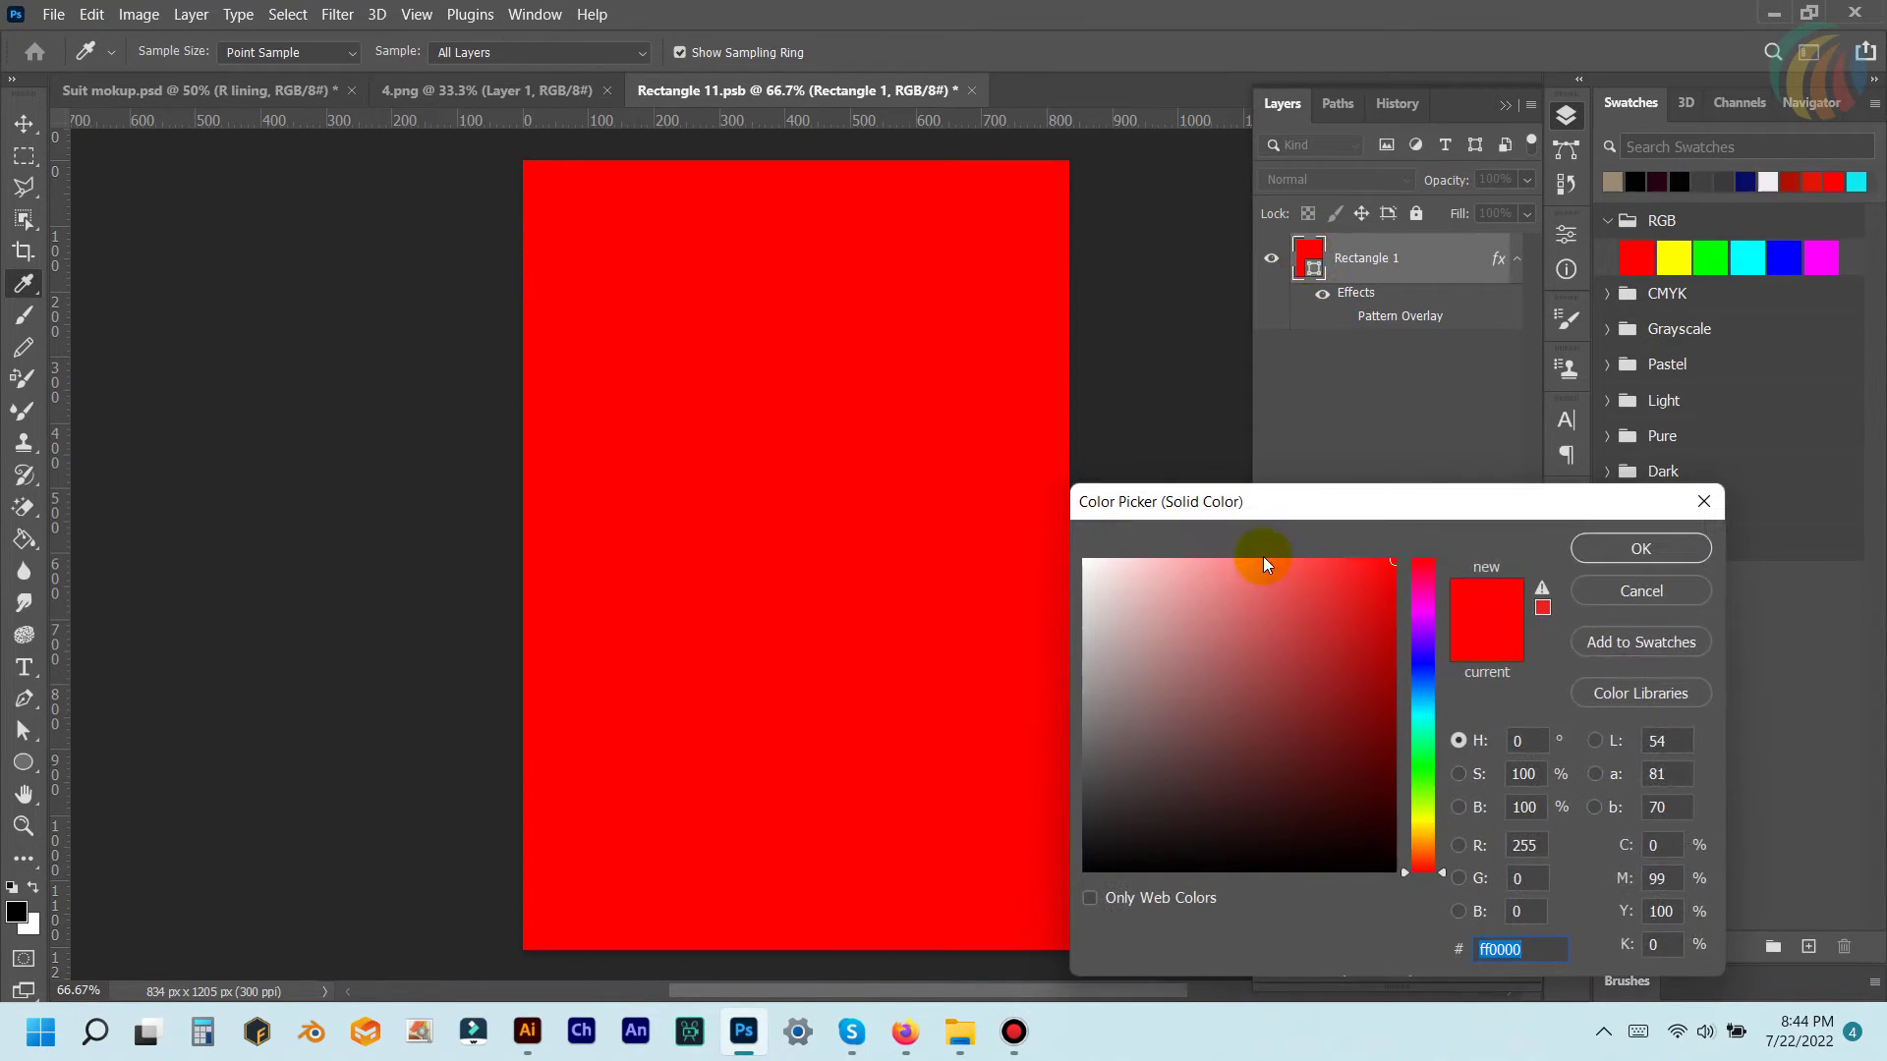
drag(1208, 610, 1177, 526)
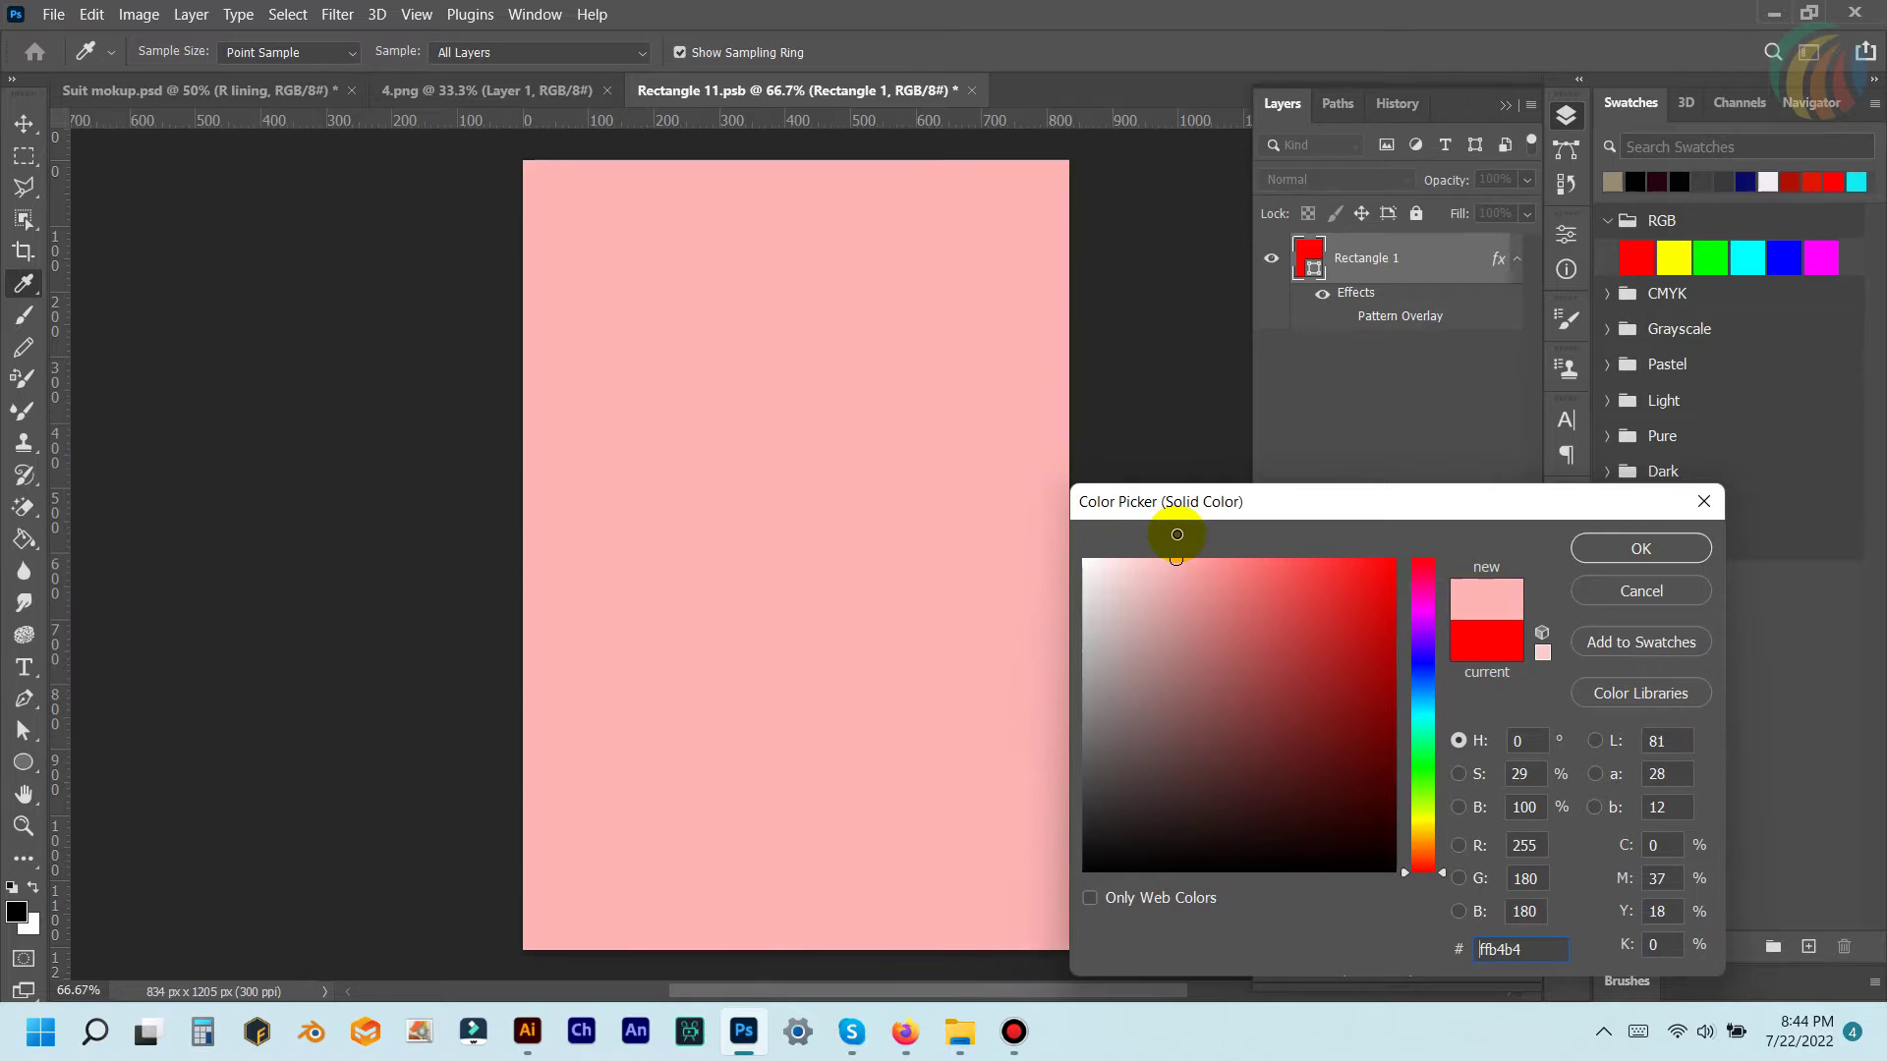
drag(1407, 646, 1419, 698)
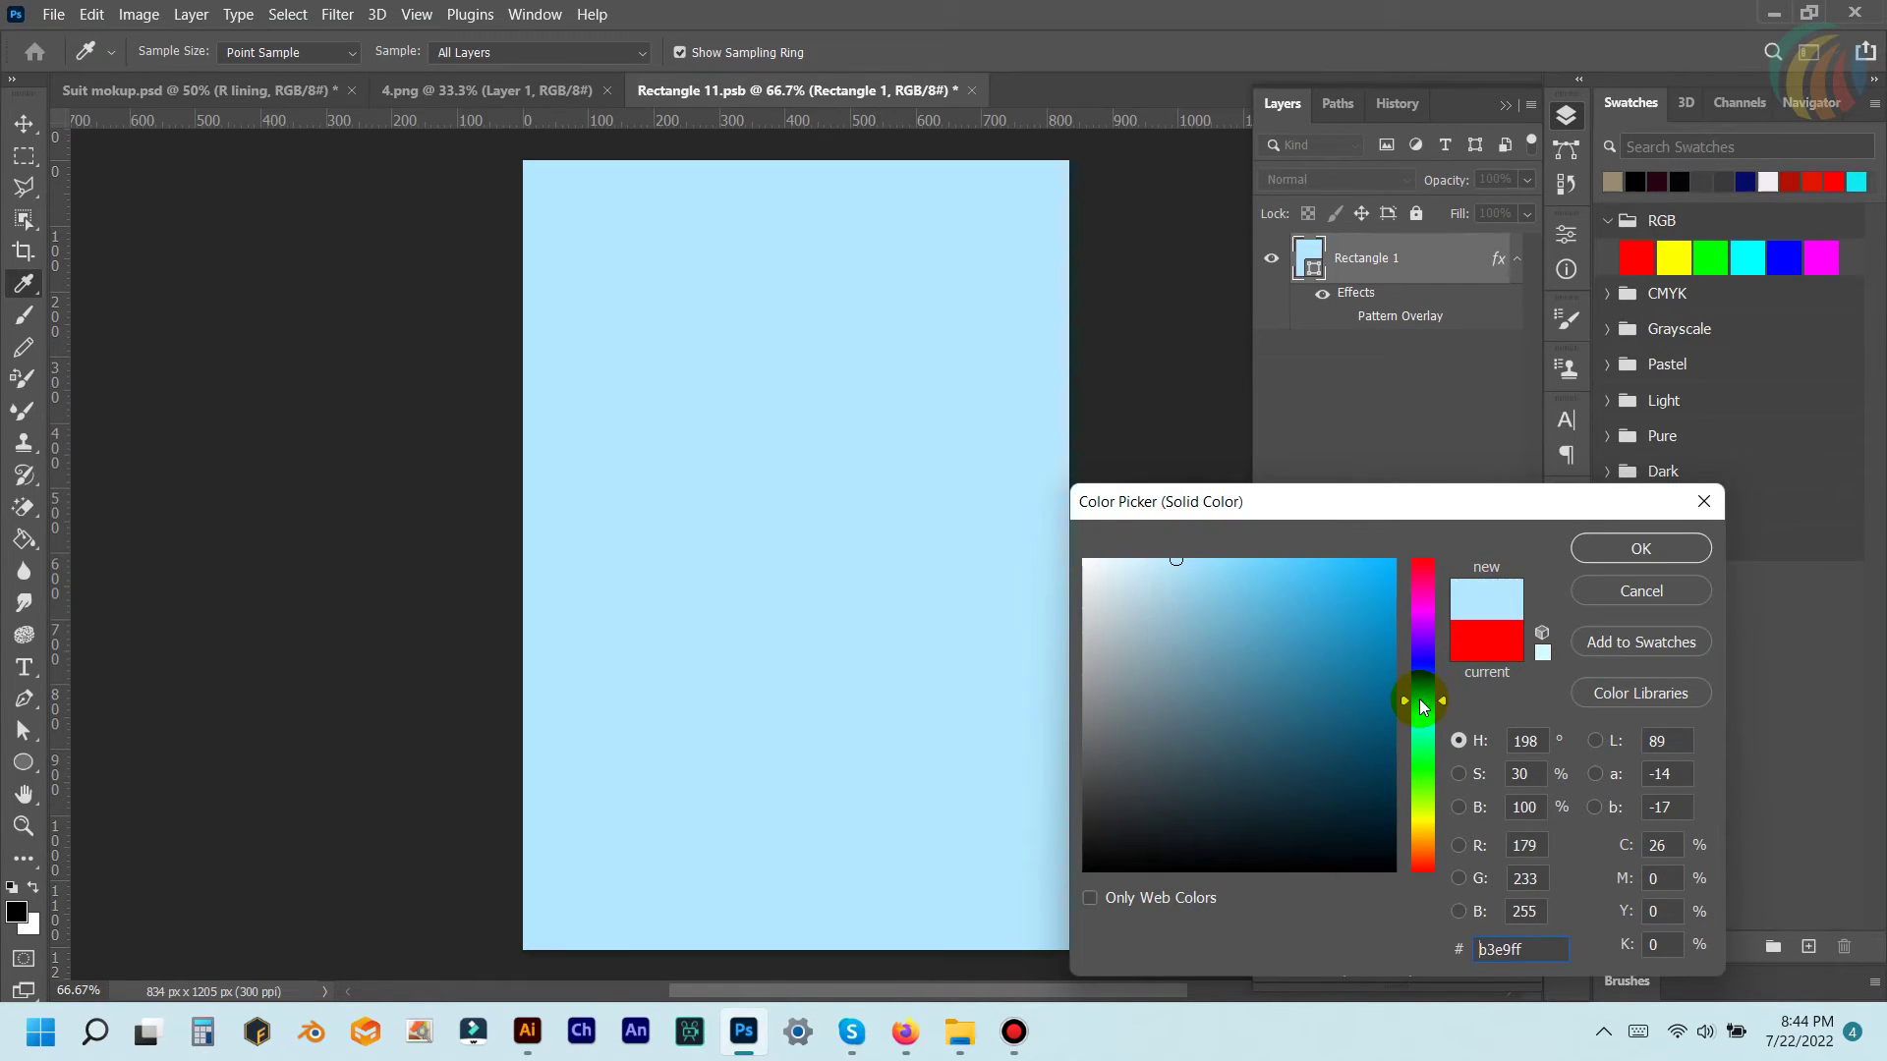
click(1623, 547)
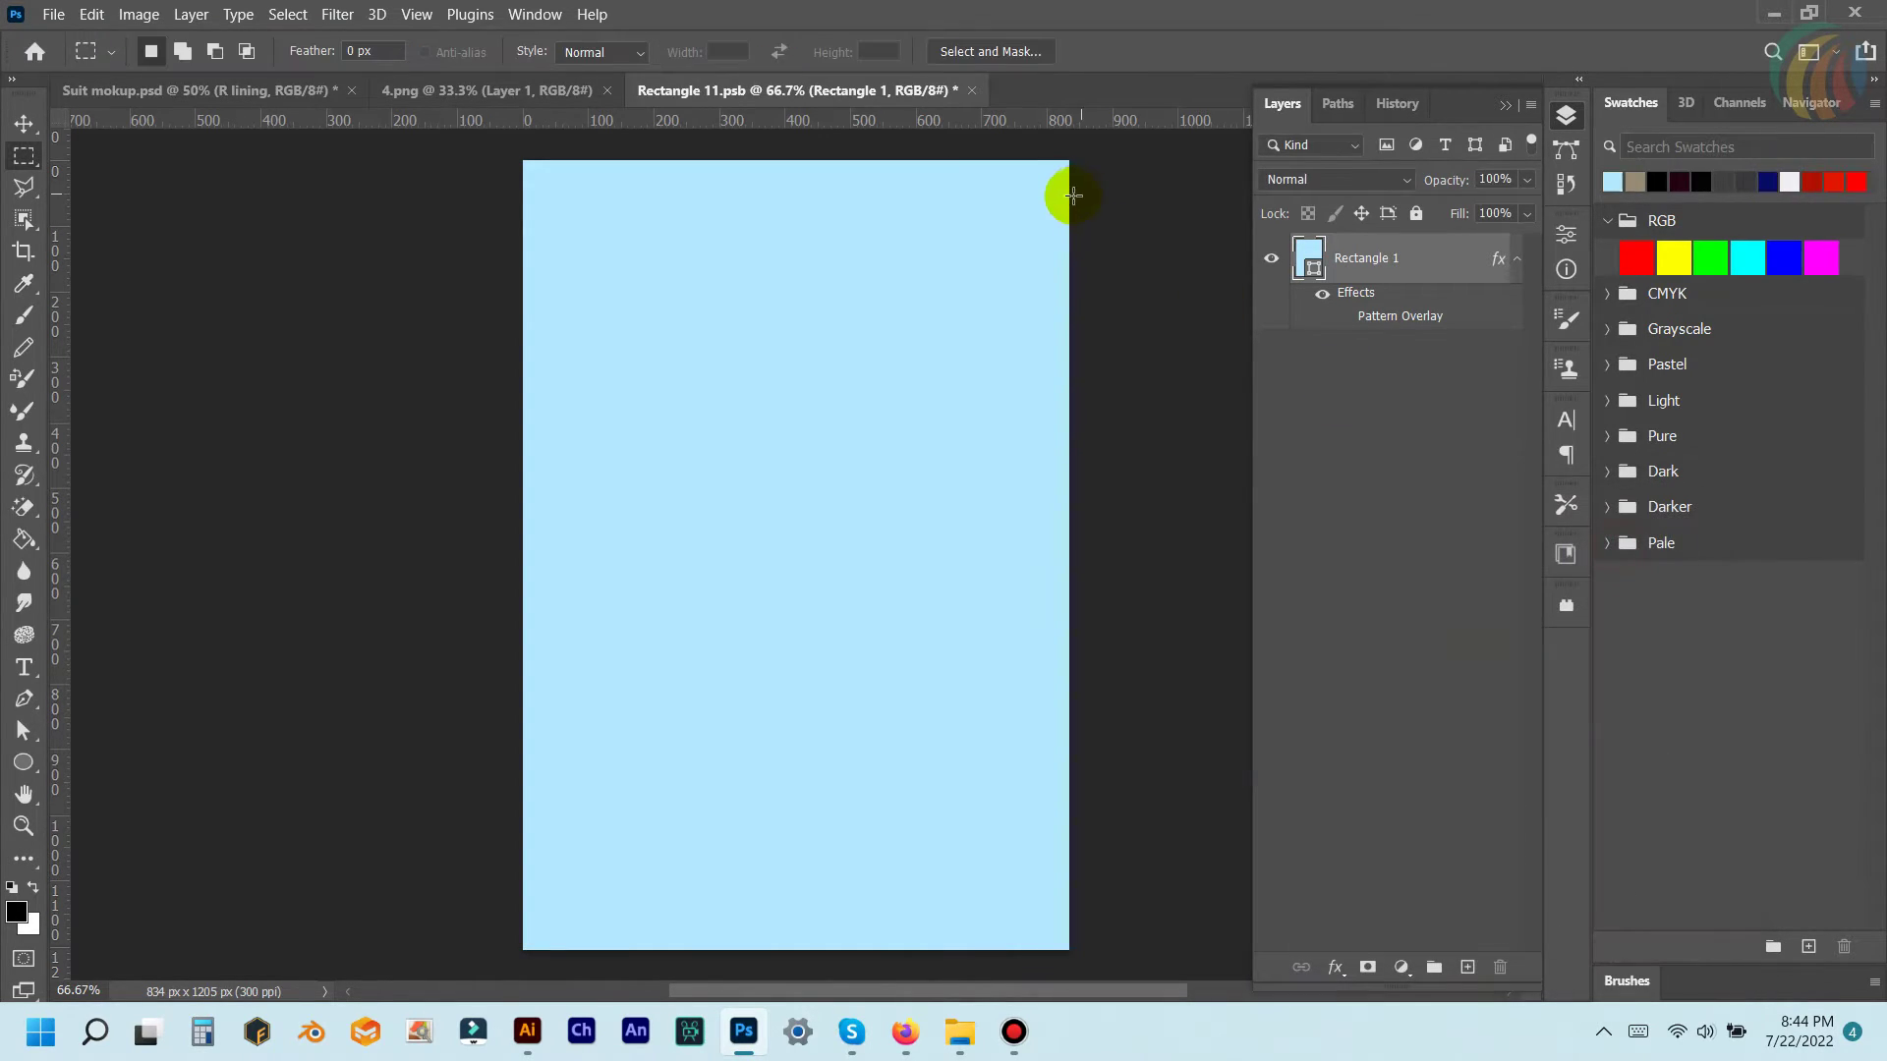
click(968, 92)
click(872, 402)
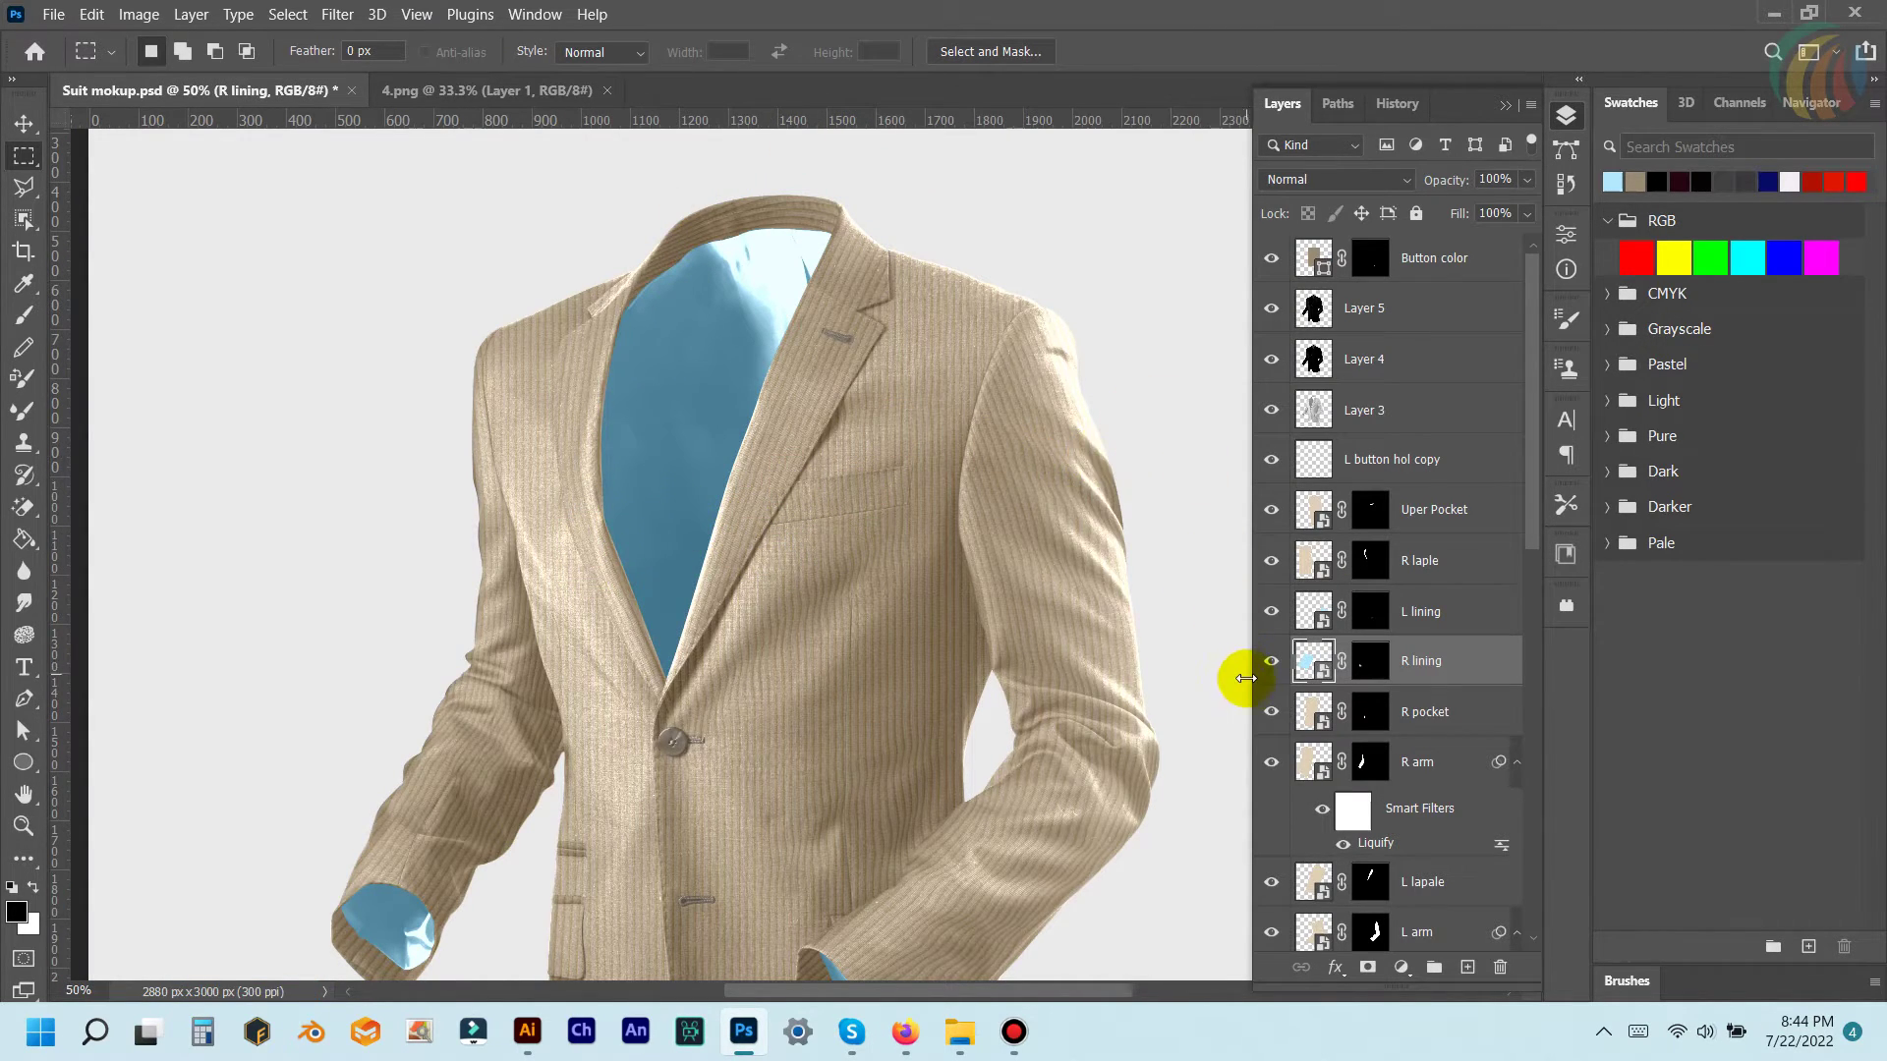
- Reopen the R lining contents, re-enable Pattern Overlay and change its pattern to the blue paisley one
double_click(1307, 659)
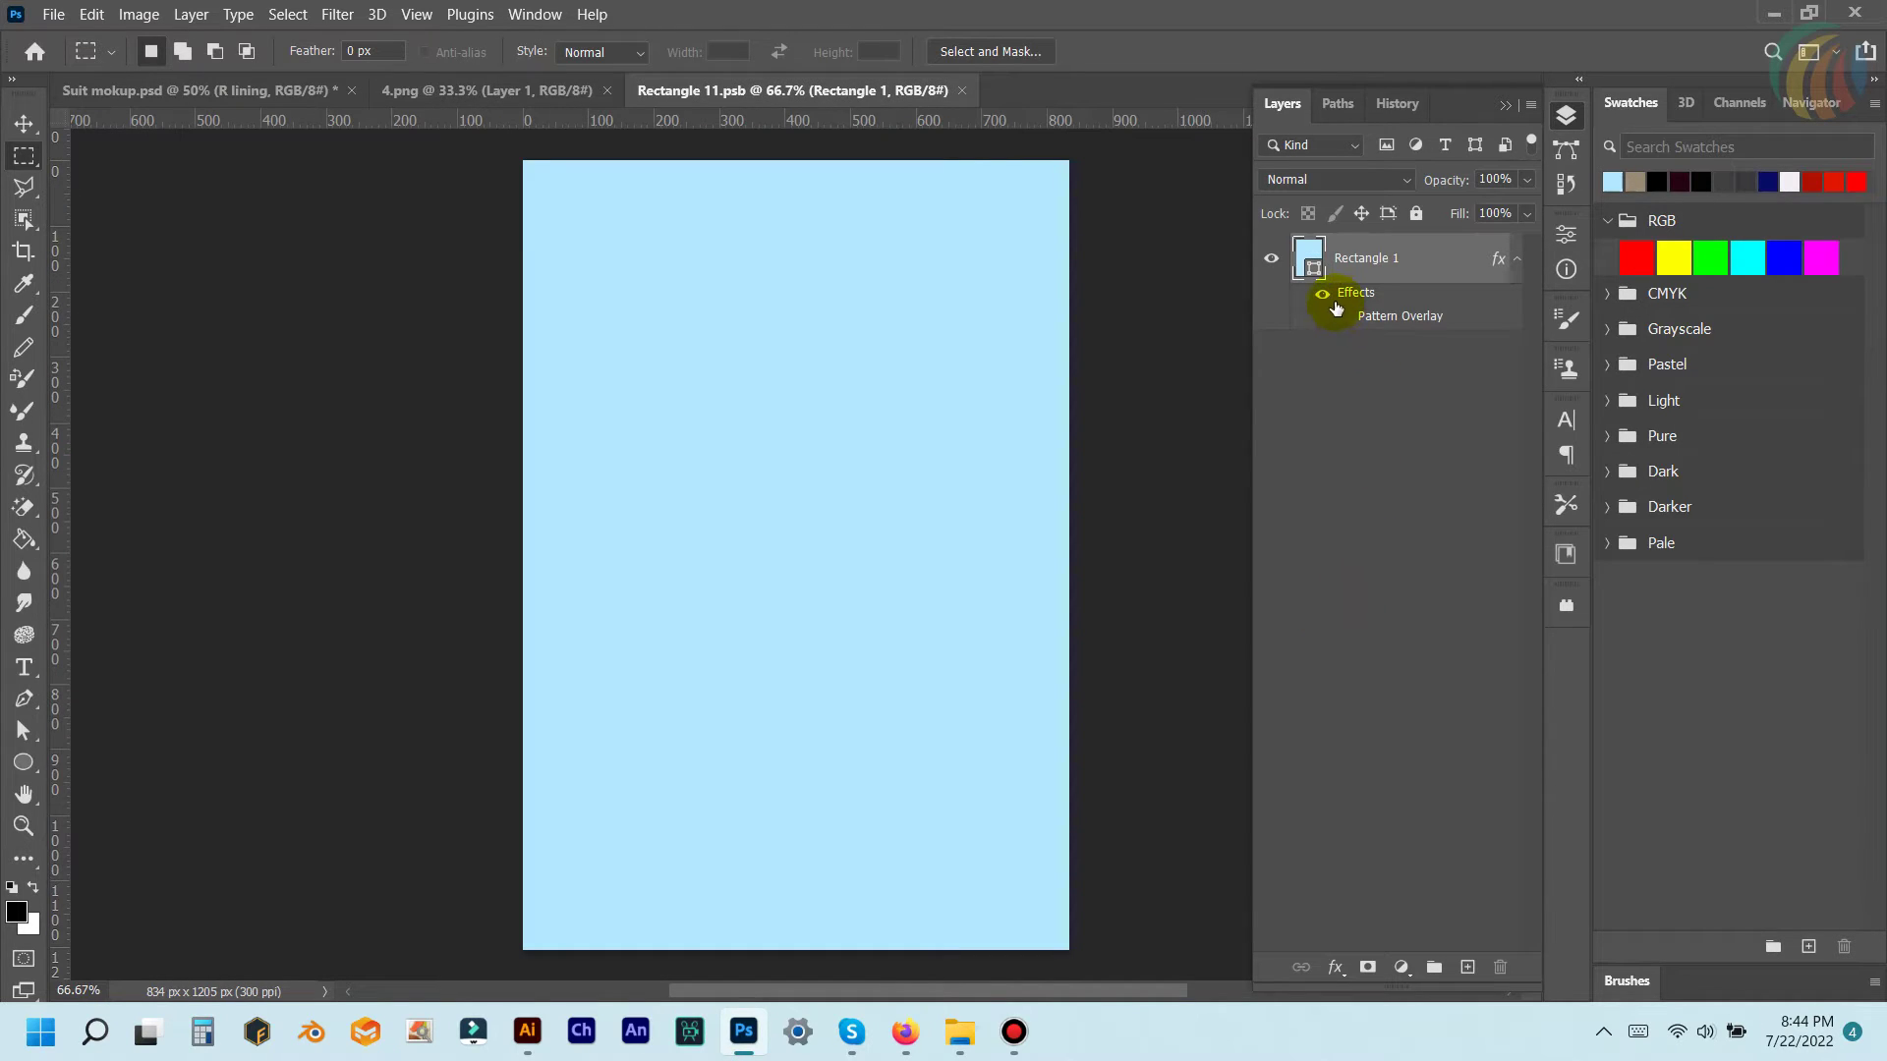
click(1342, 317)
double_click(1388, 316)
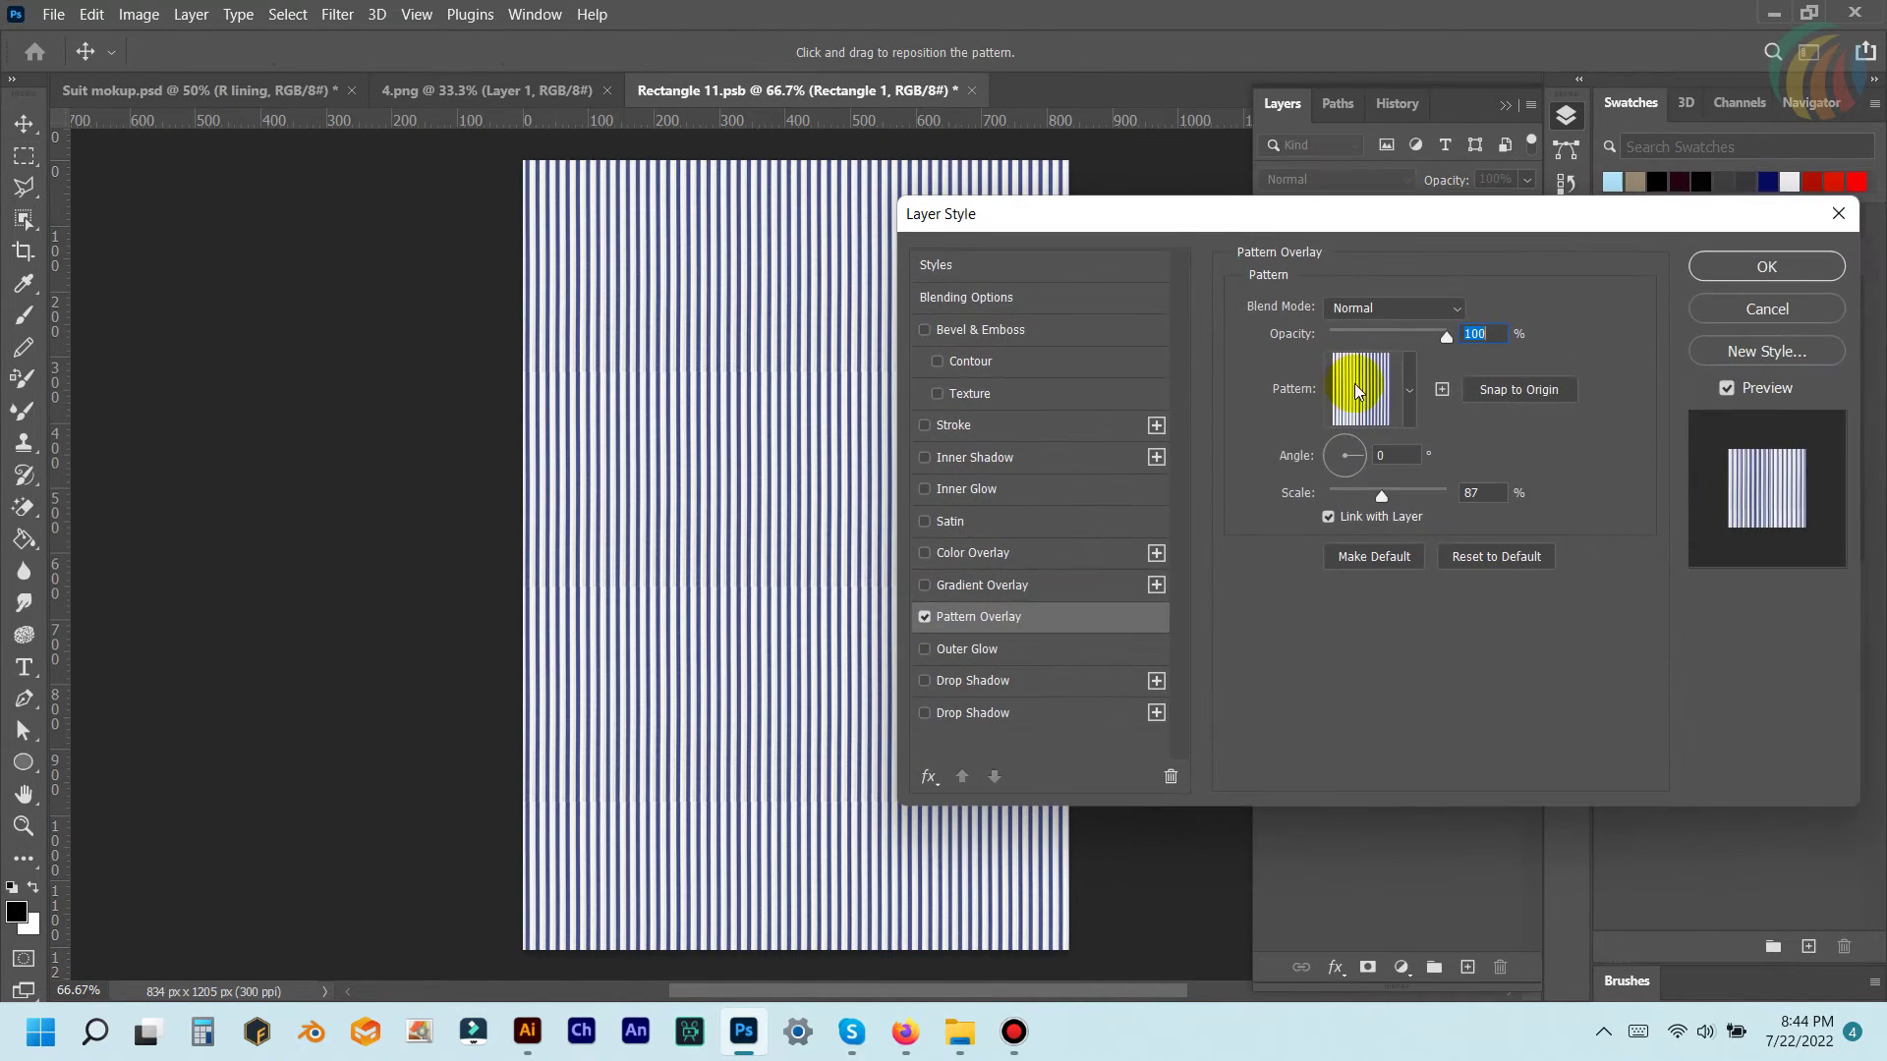
click(1407, 389)
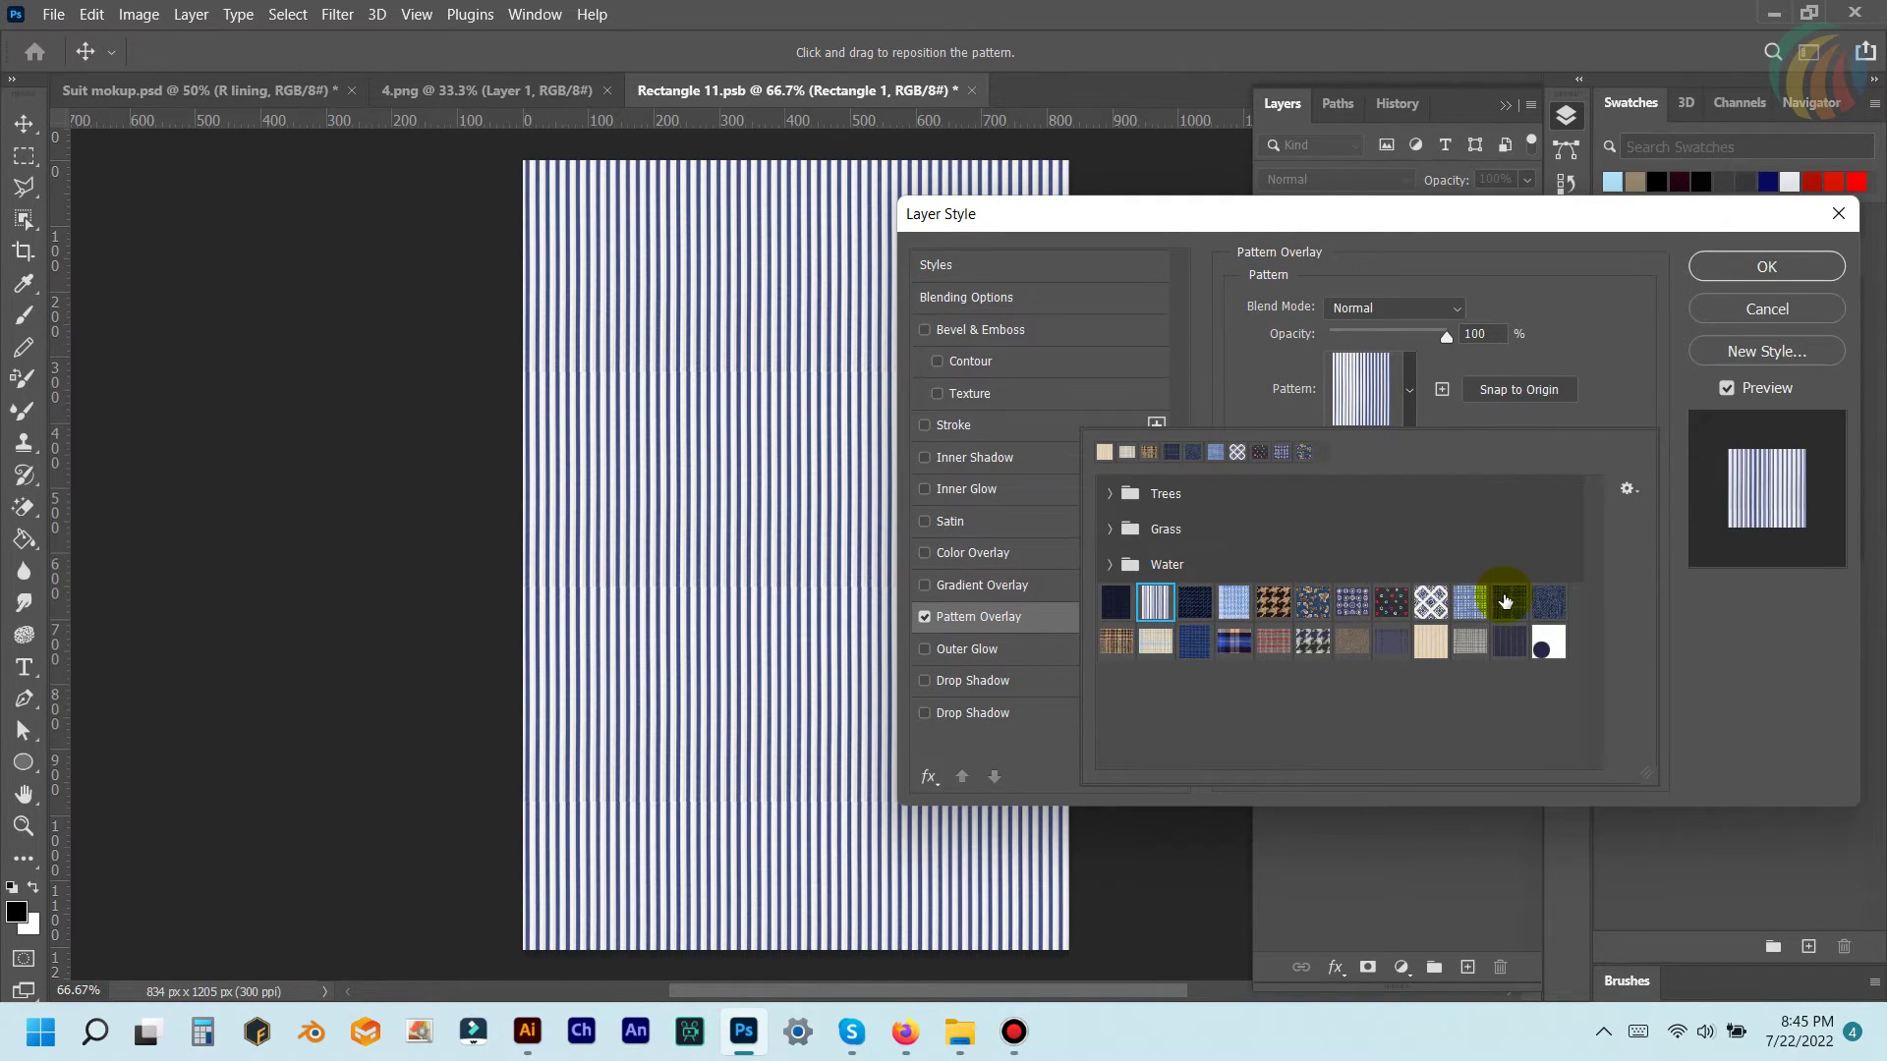
click(1321, 599)
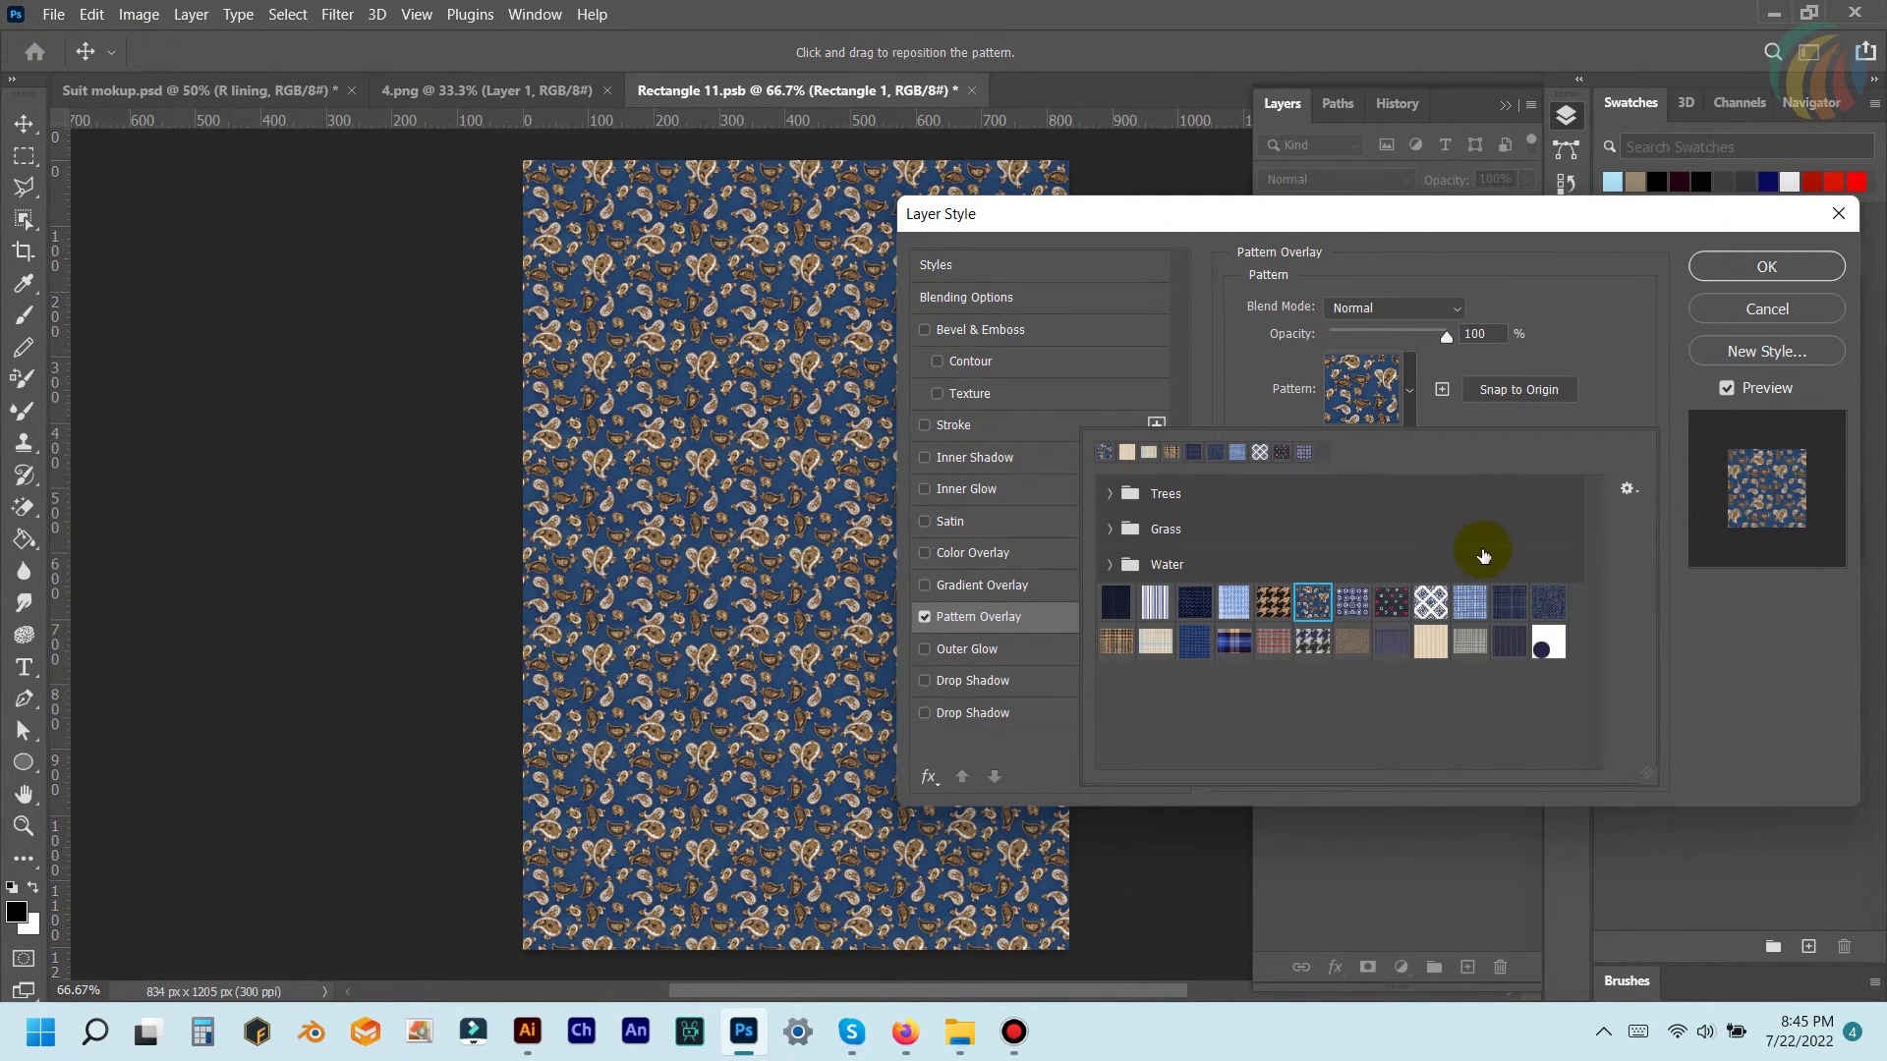
click(1766, 263)
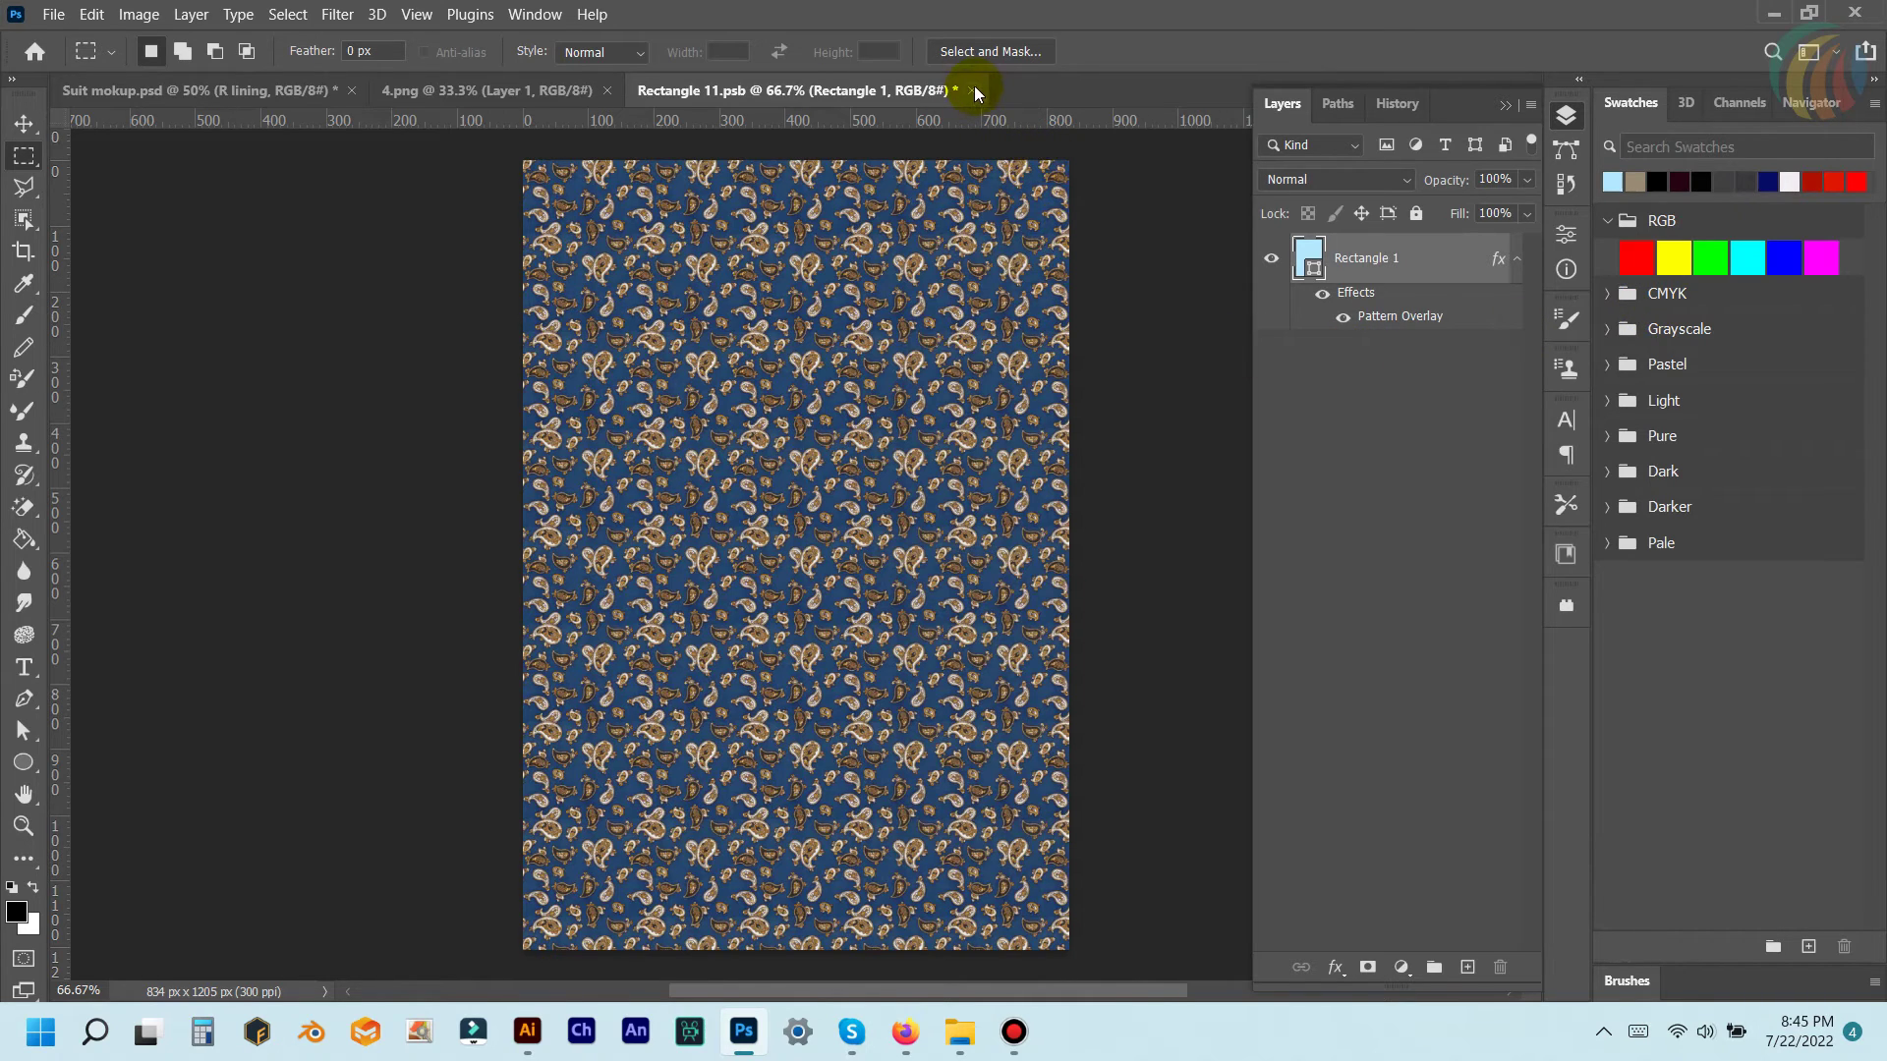
- Save and close Rectangle 11.psb, and inspect the paisley lining on the whole suit mockup
click(974, 90)
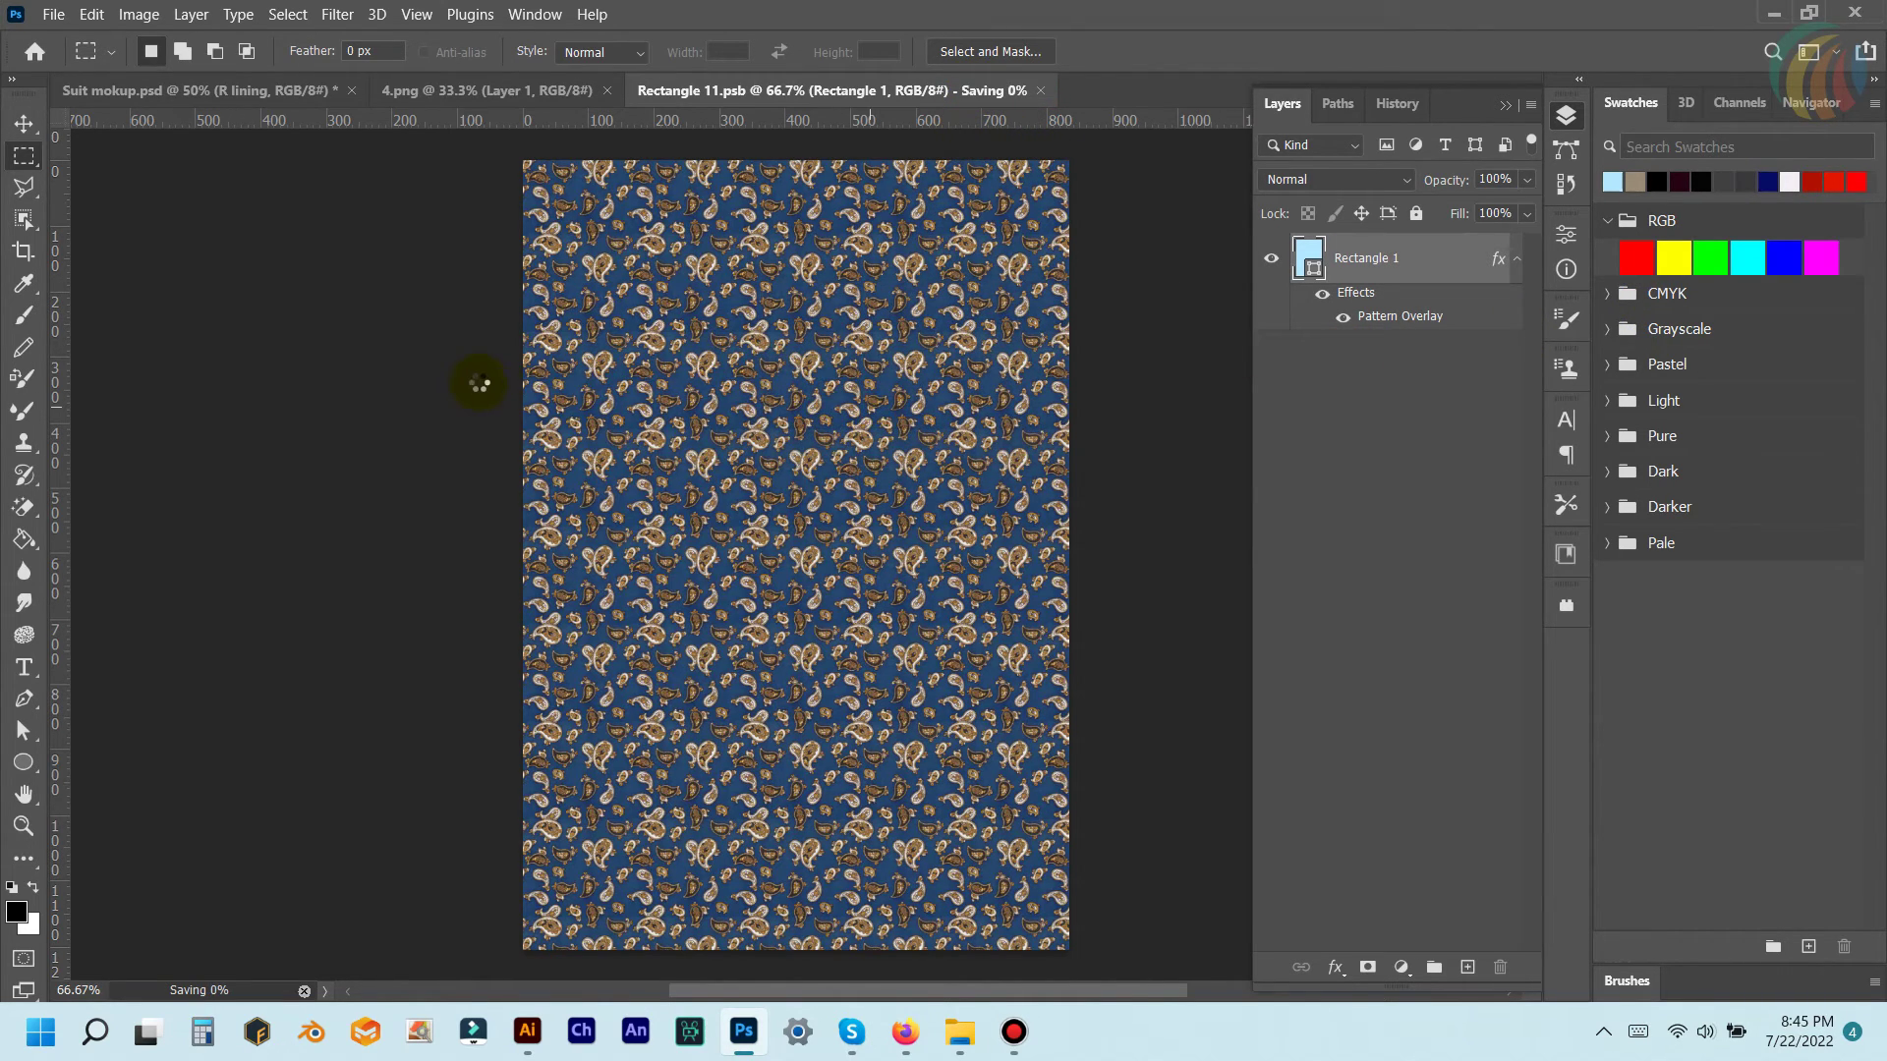
key(ctrl+w)
scroll(800, 455, down, 5)
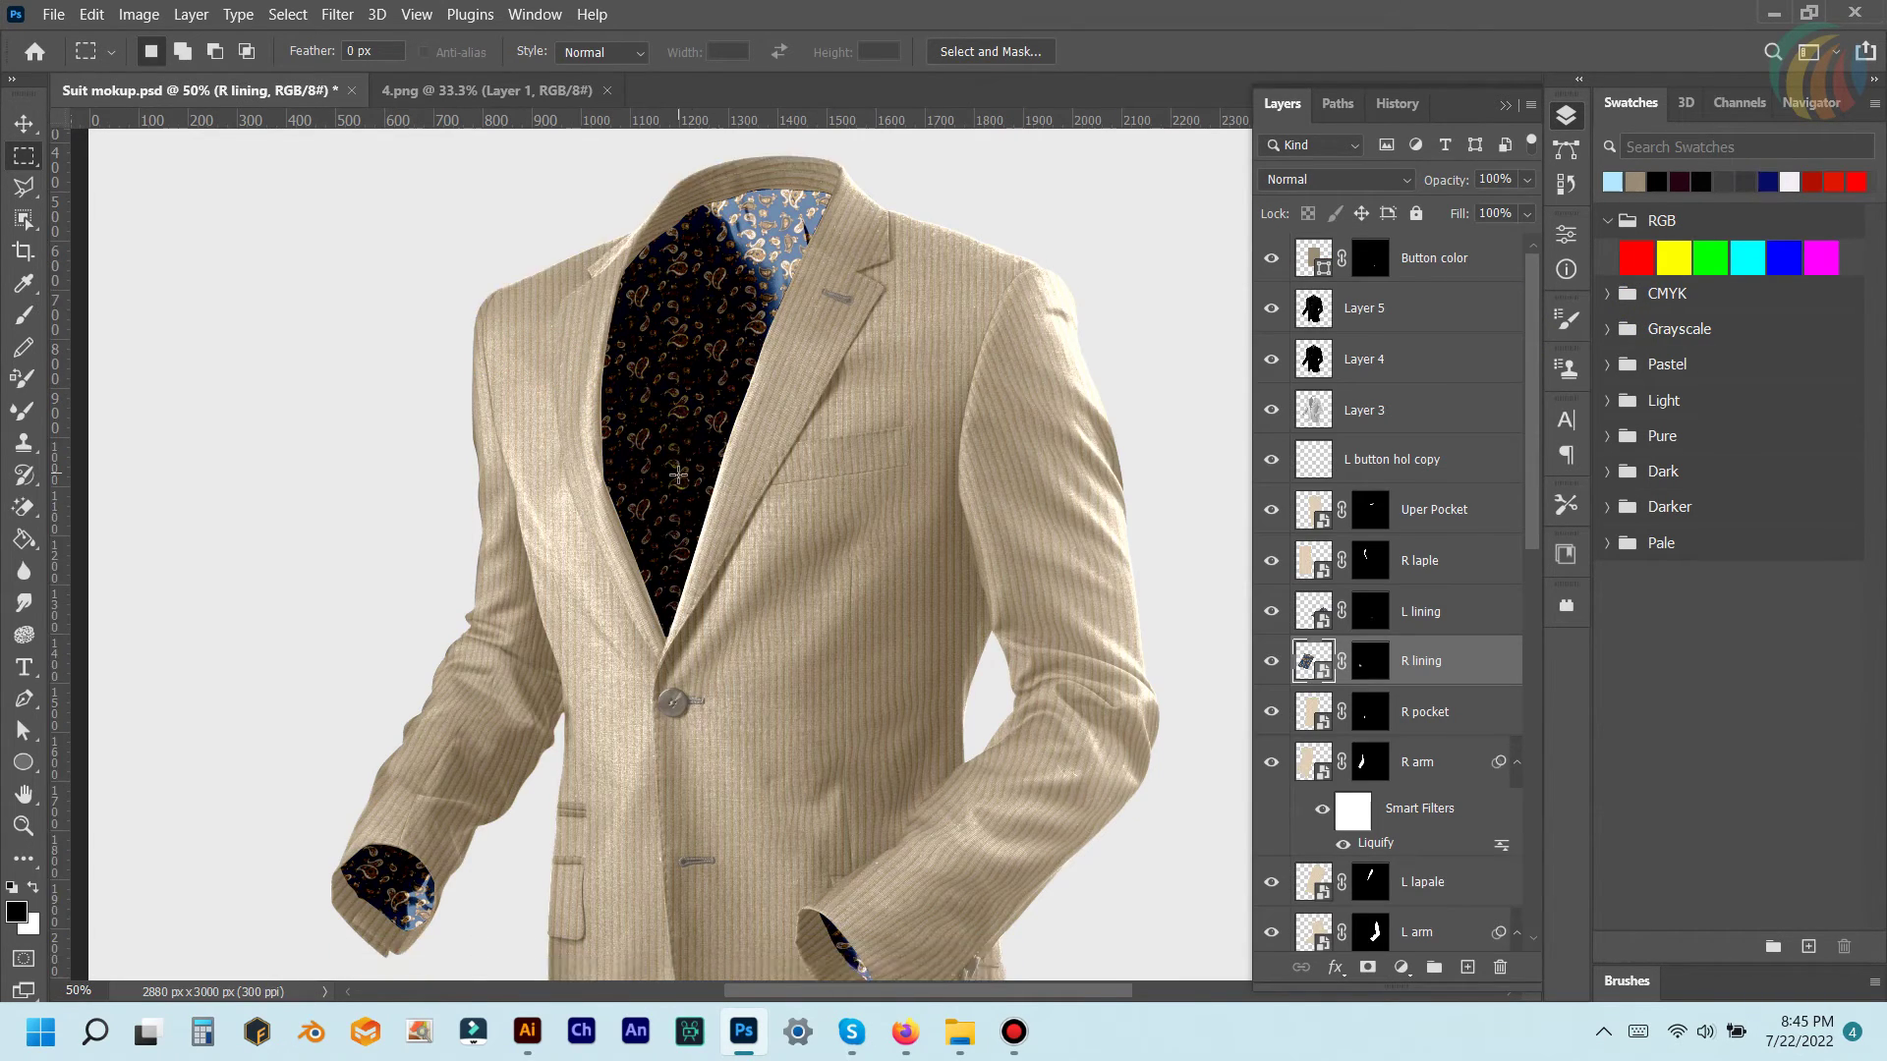
scroll(809, 463, up, 4)
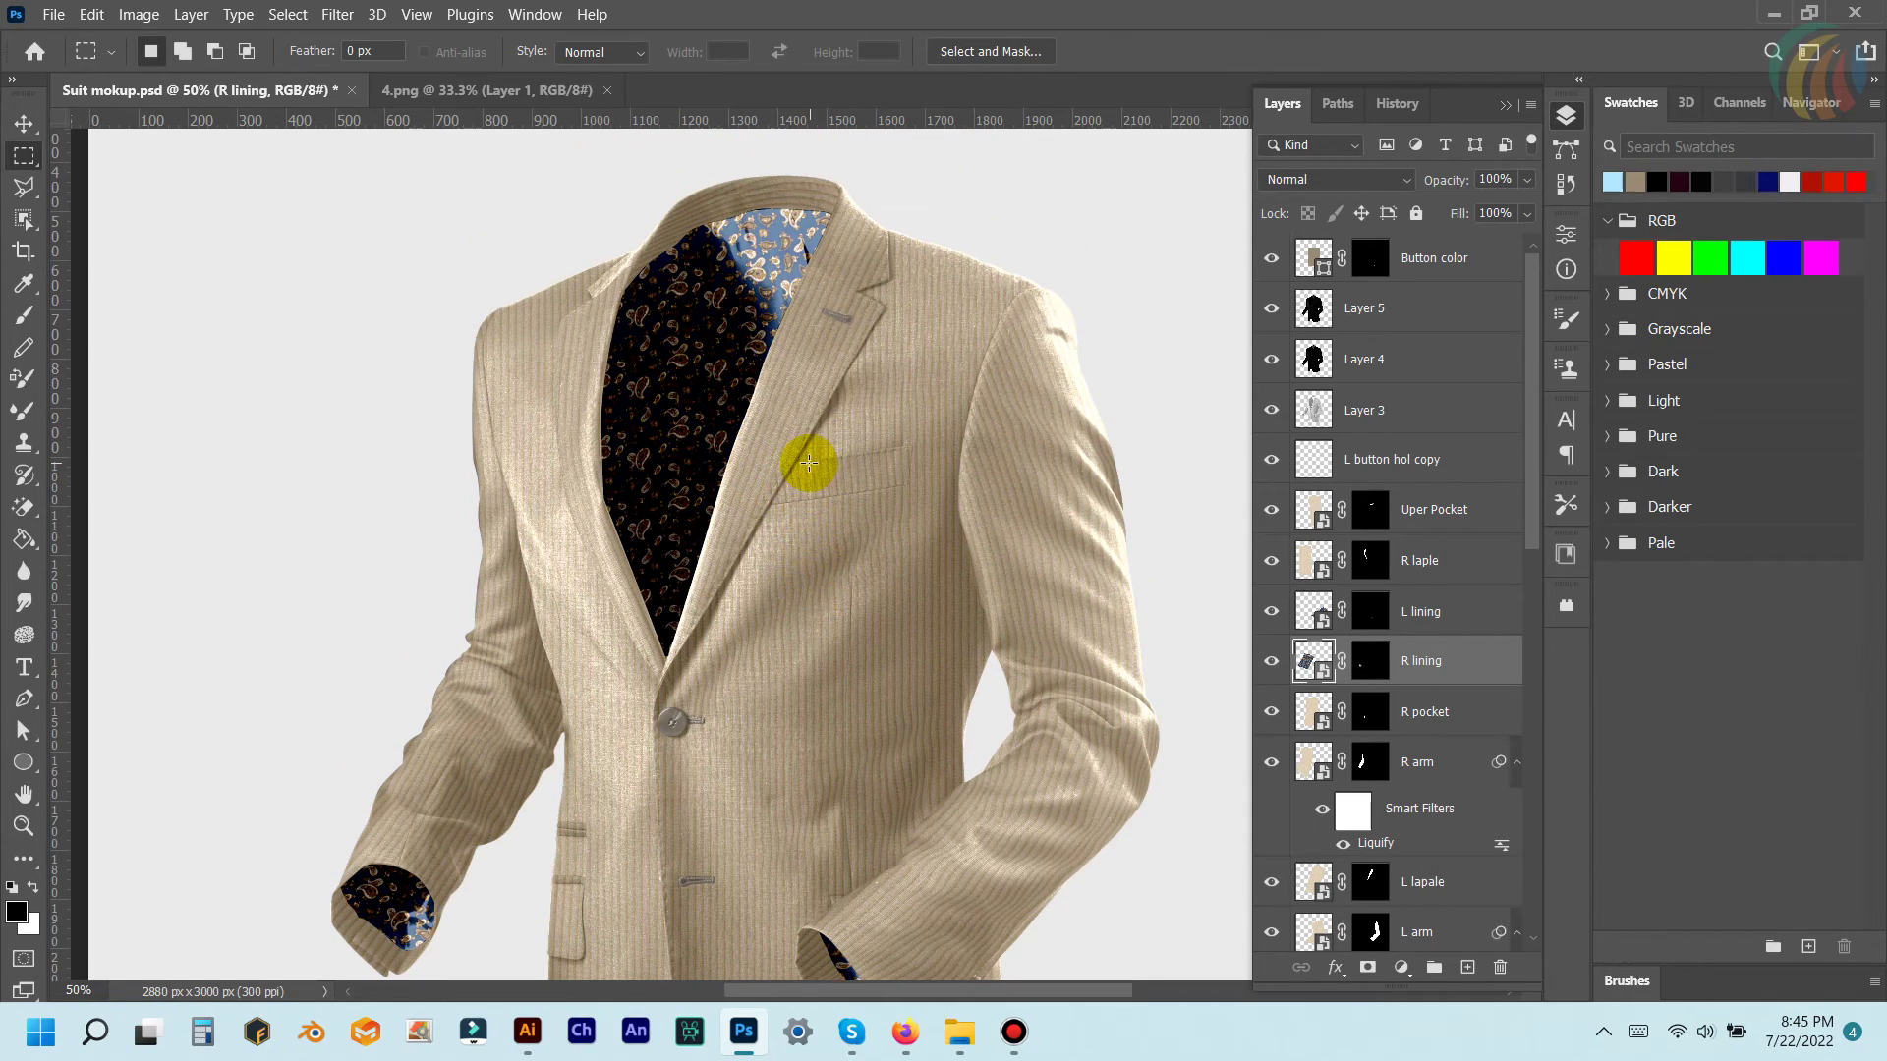
scroll(808, 472, down, 3)
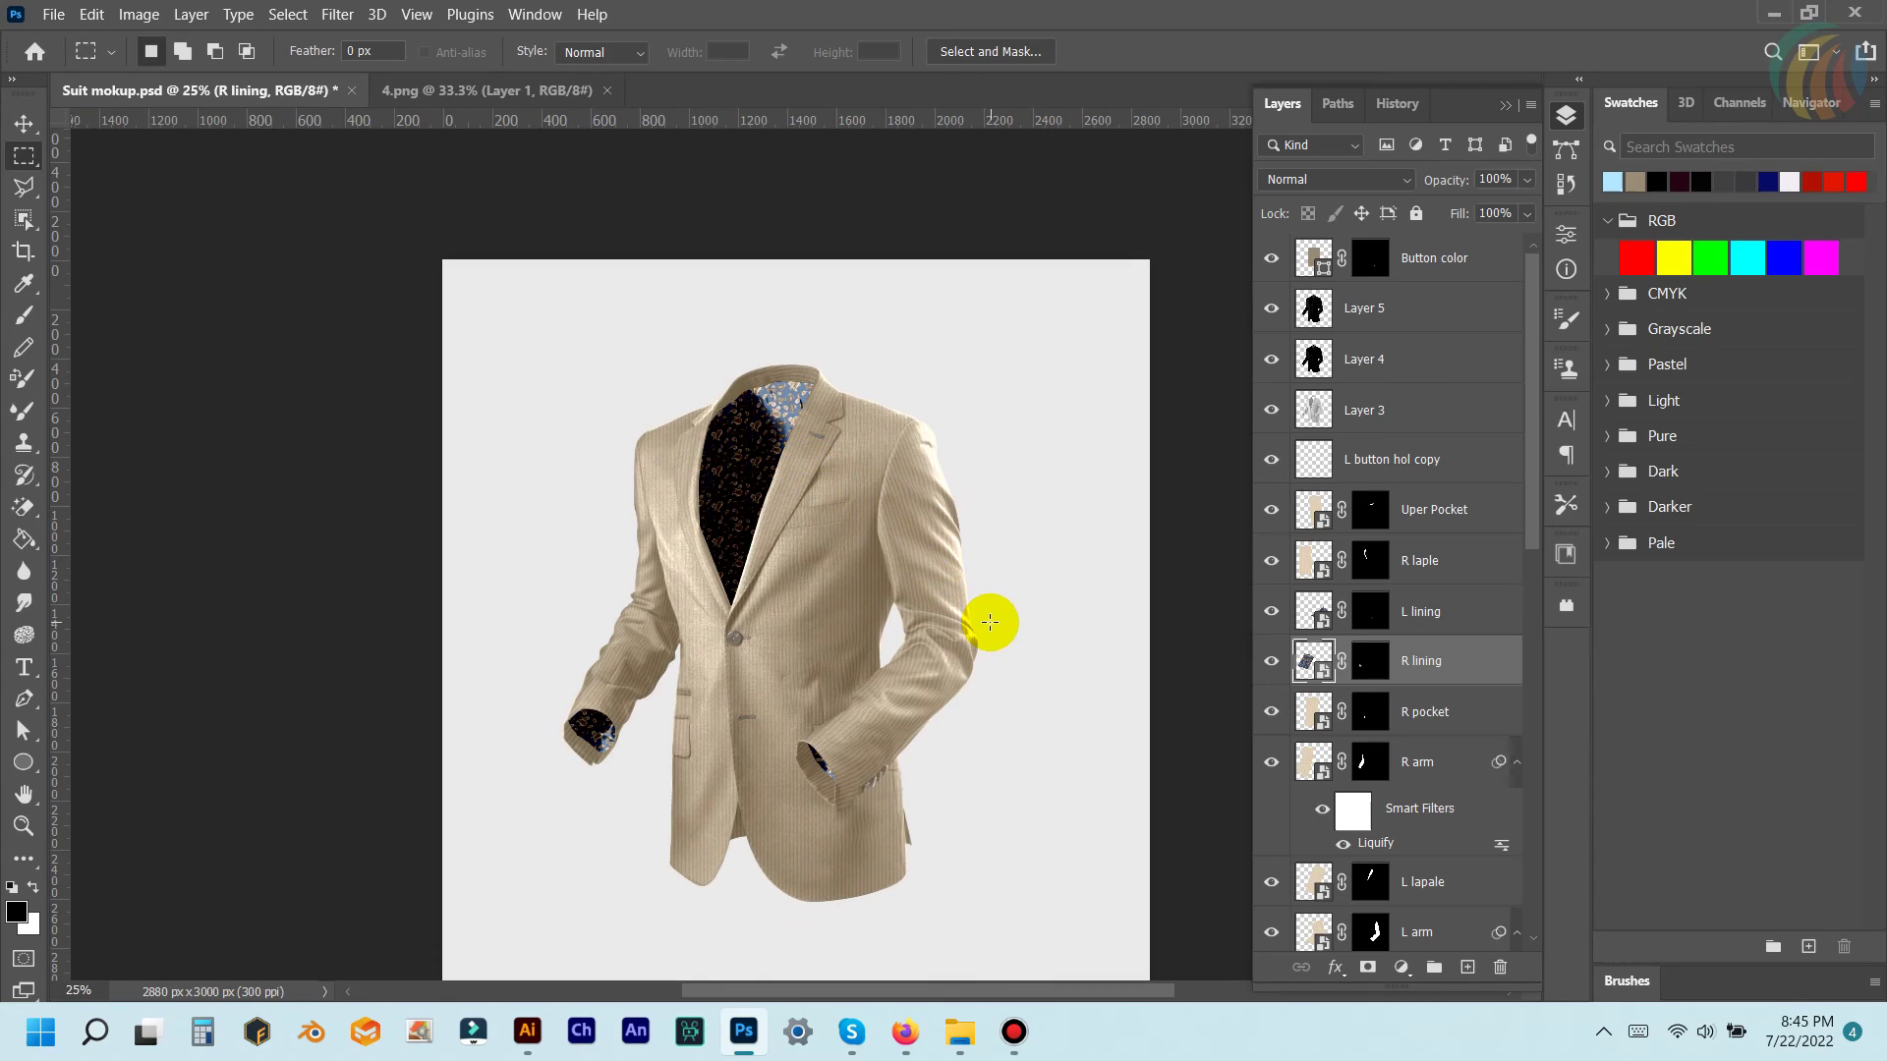
scroll(989, 622, down, 3)
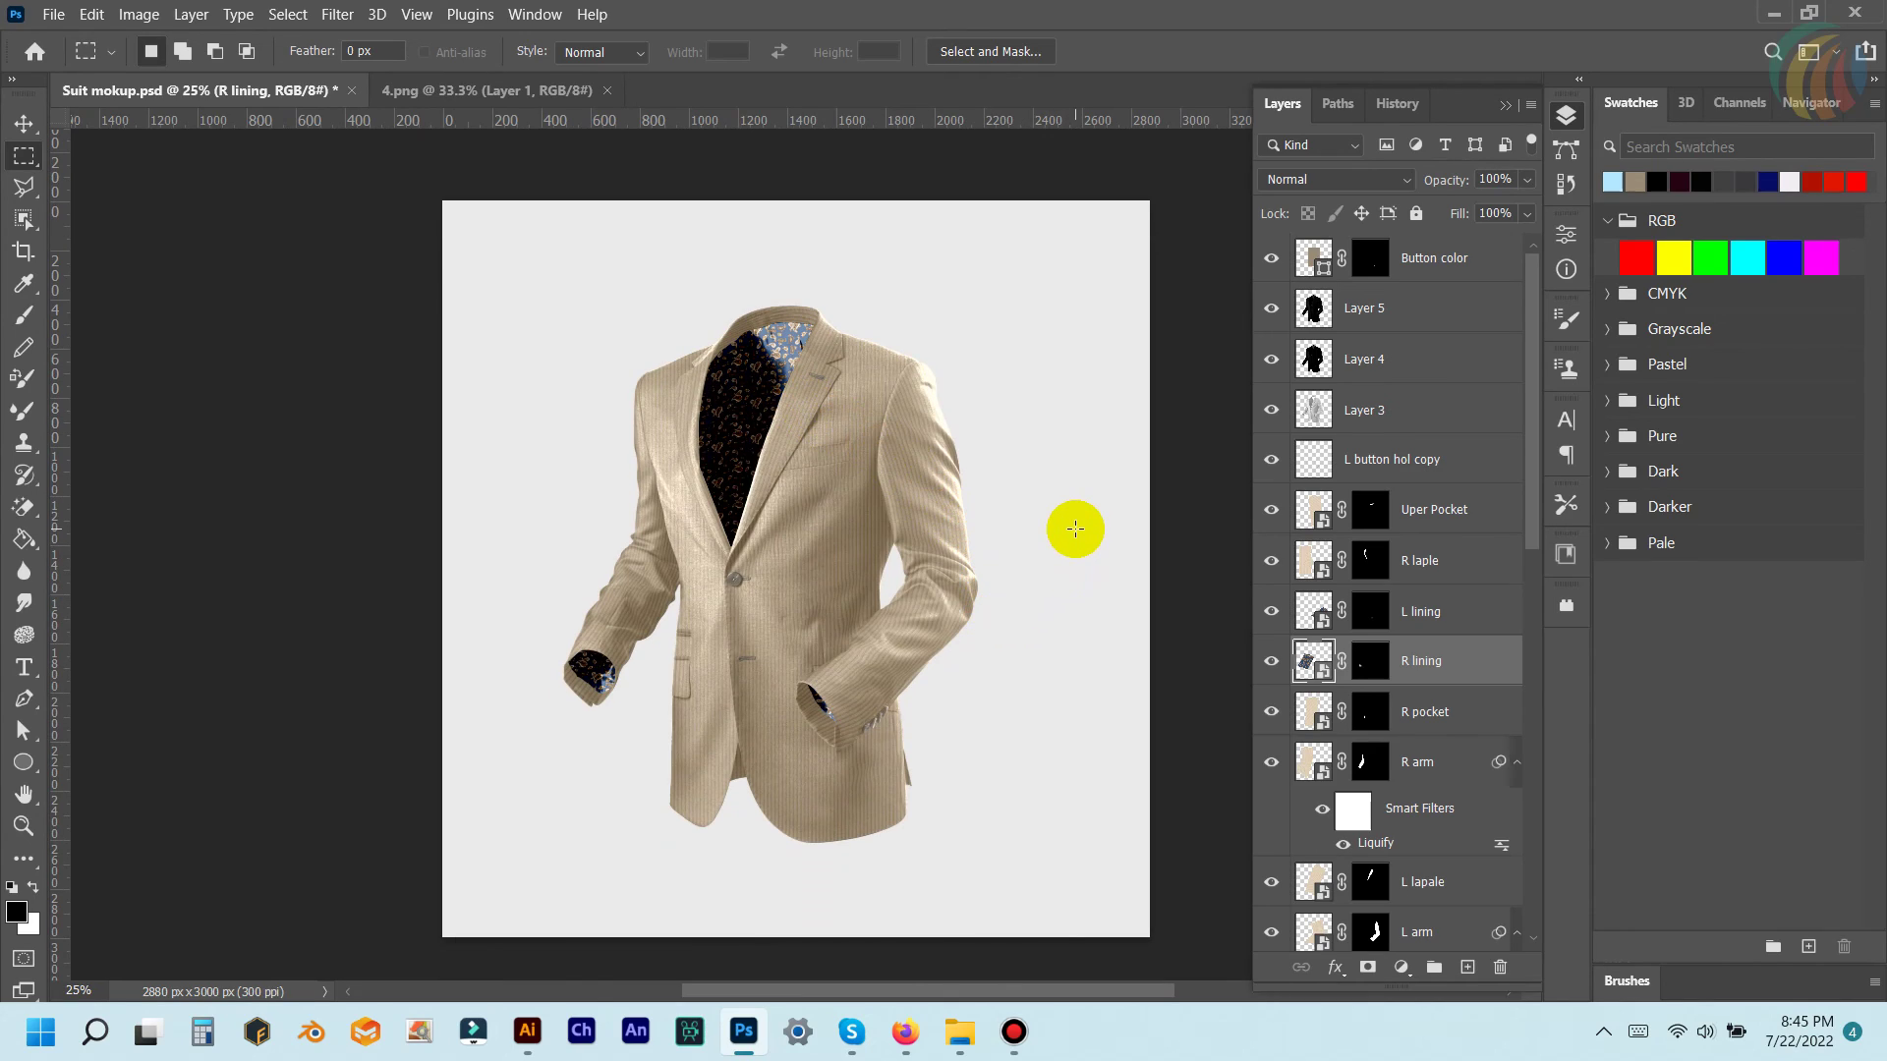